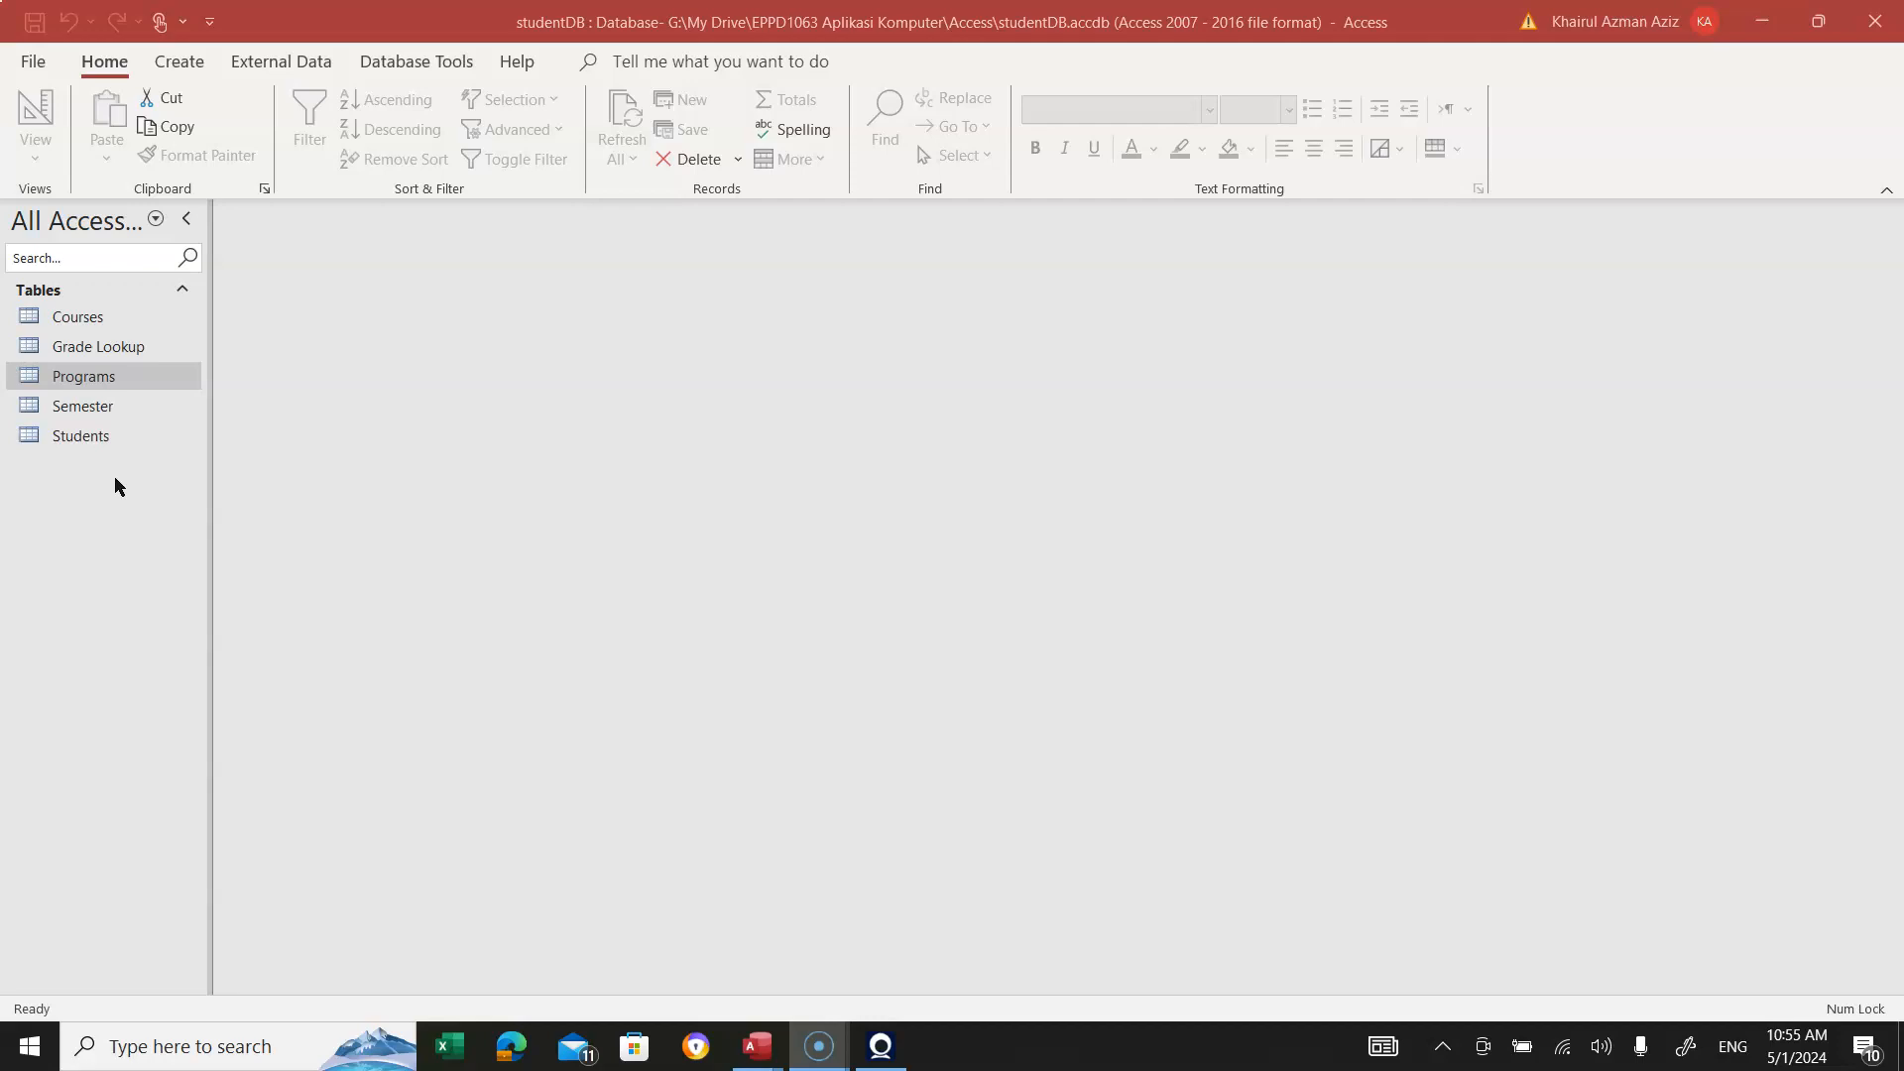
Open the Programs table in Design View and check the Program Code field's name and data type
left_click(82, 380)
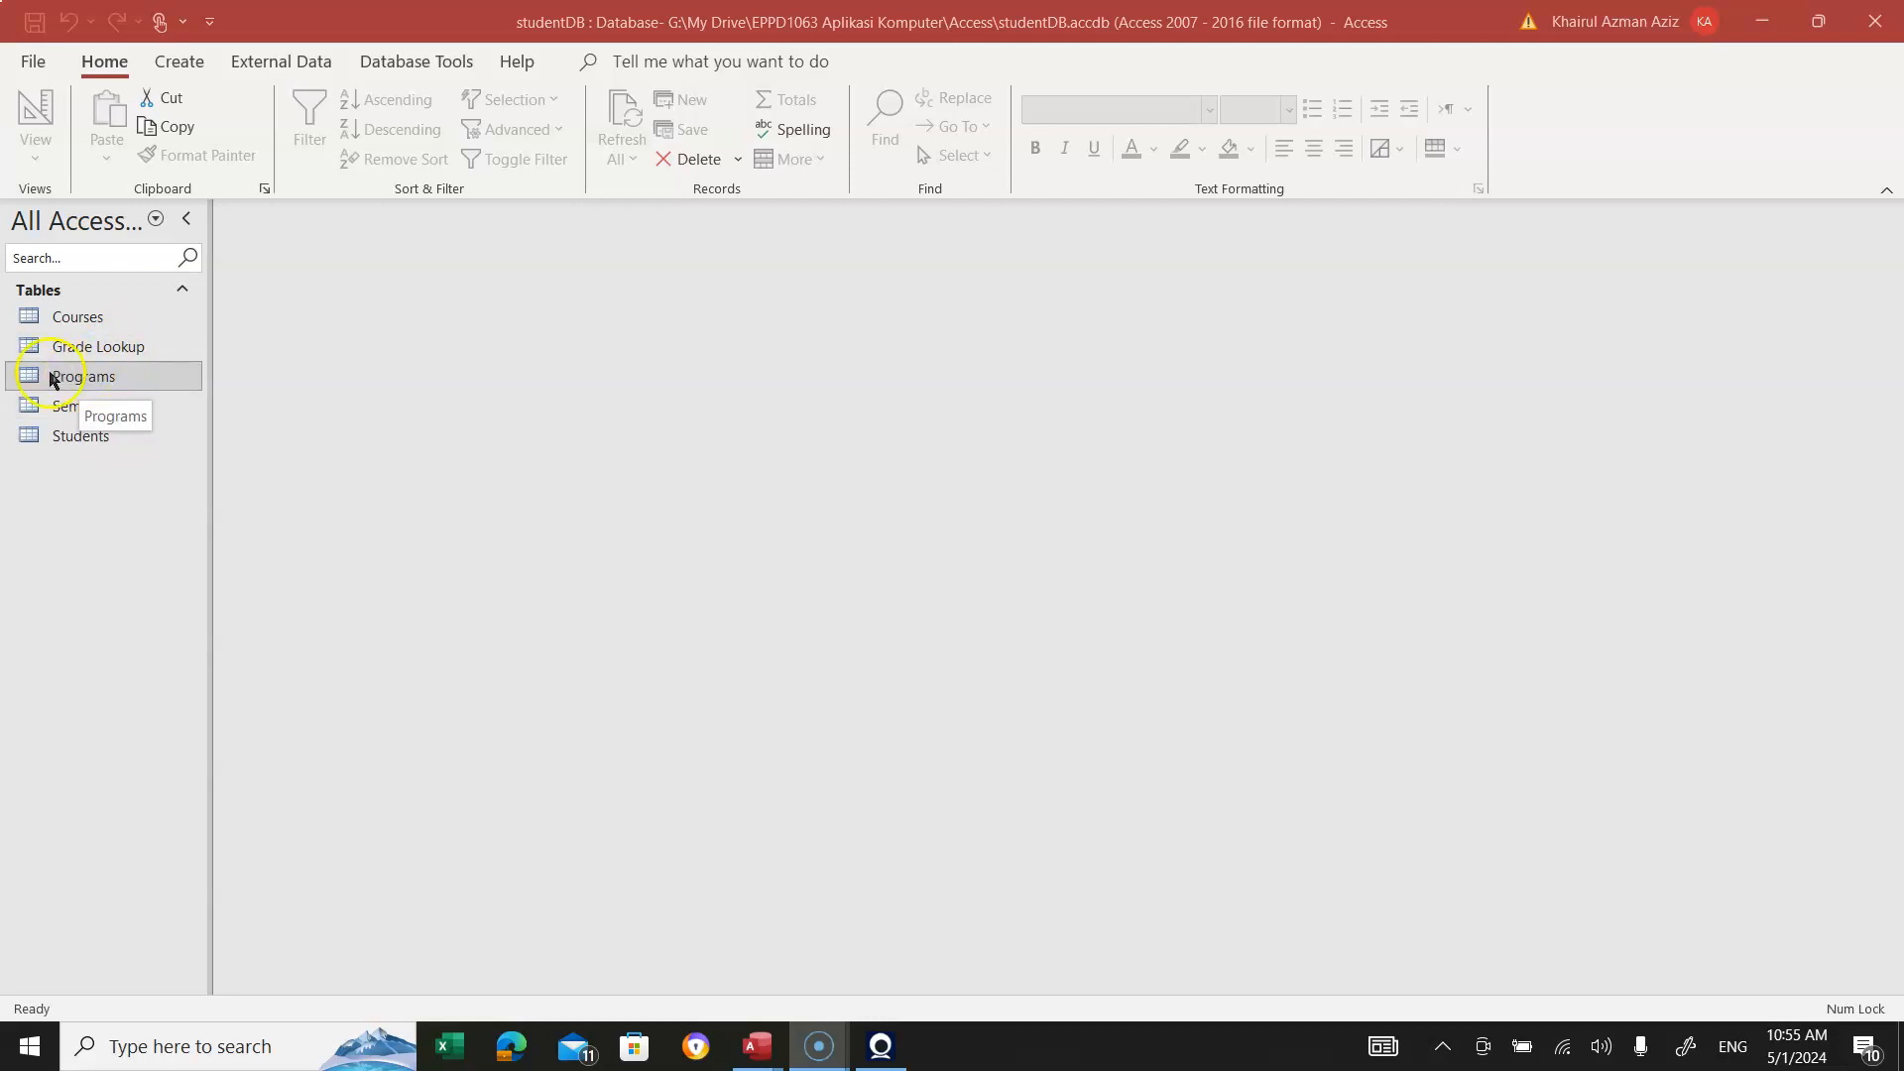
right_click(52, 374)
left_click(124, 426)
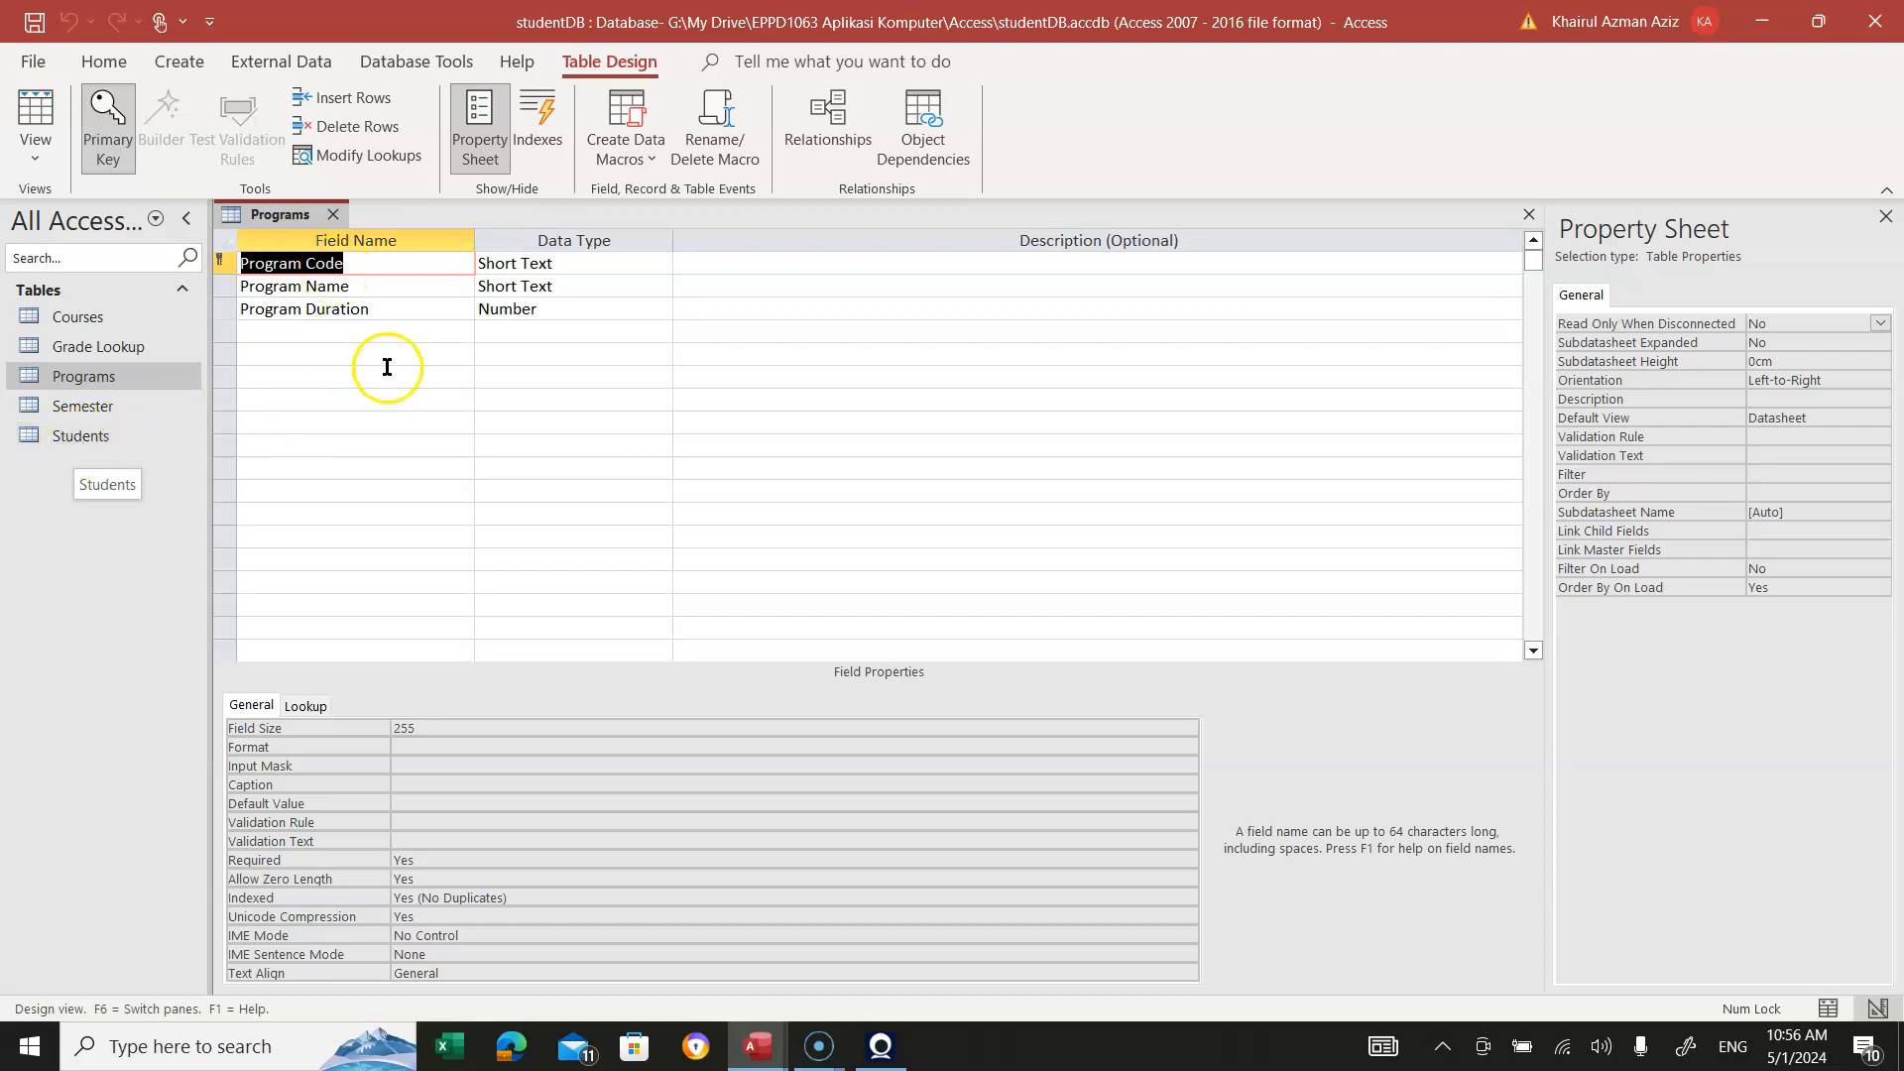
left_click(358, 265)
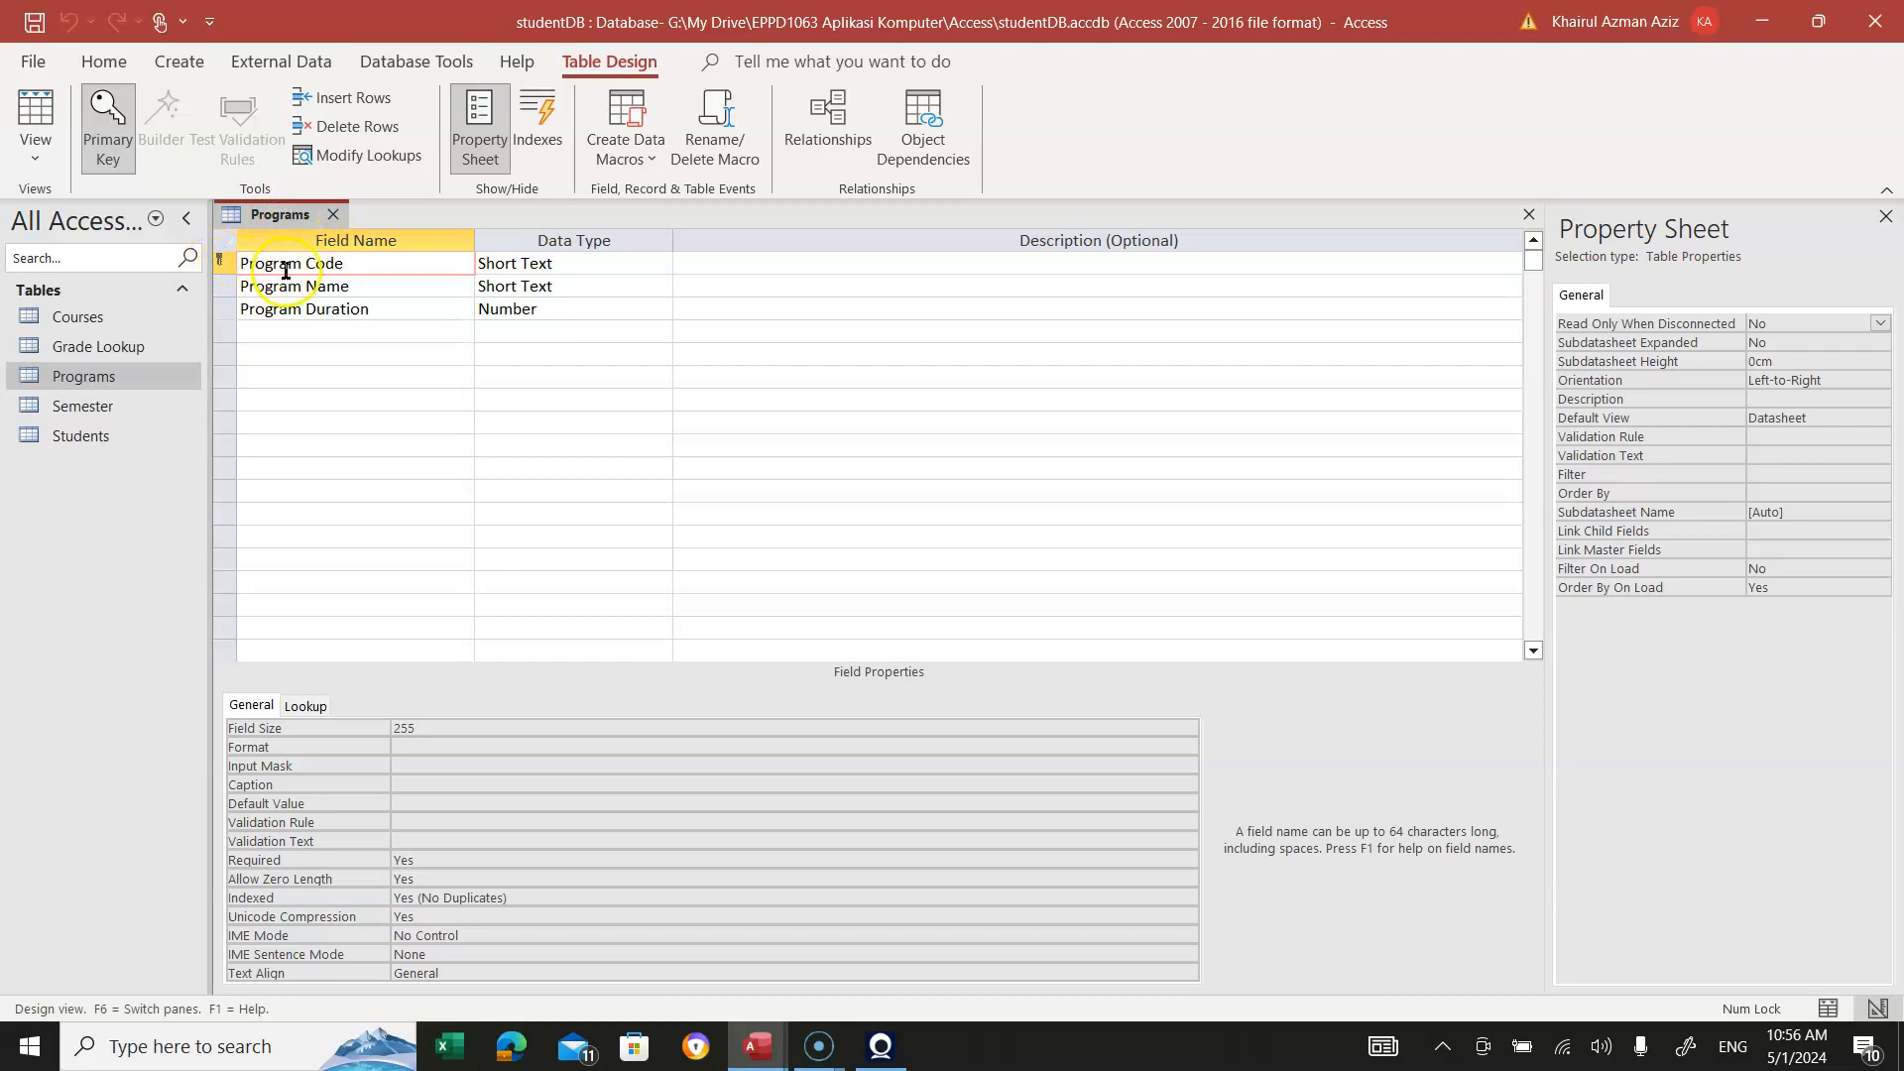
left_click(637, 263)
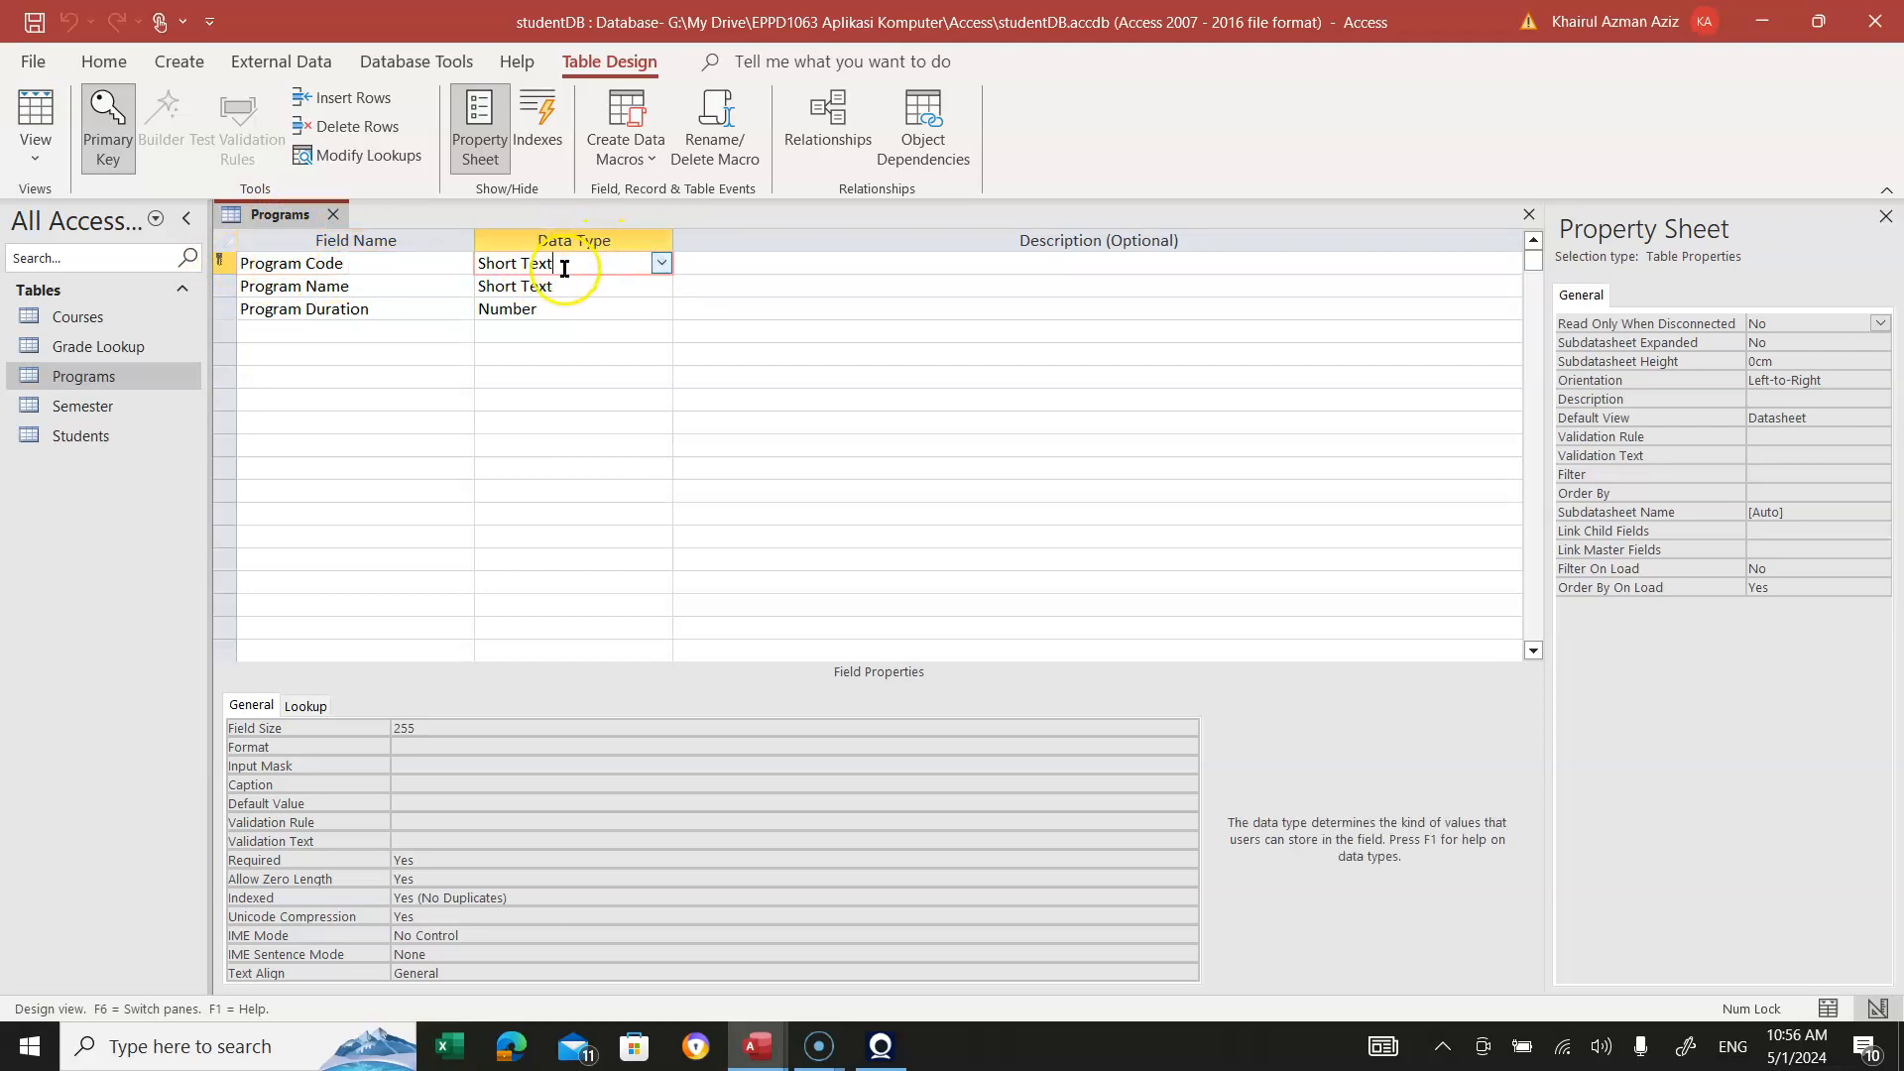
Open the Students table in Design View and add a field named Program Code below Student Email
right_click(85, 440)
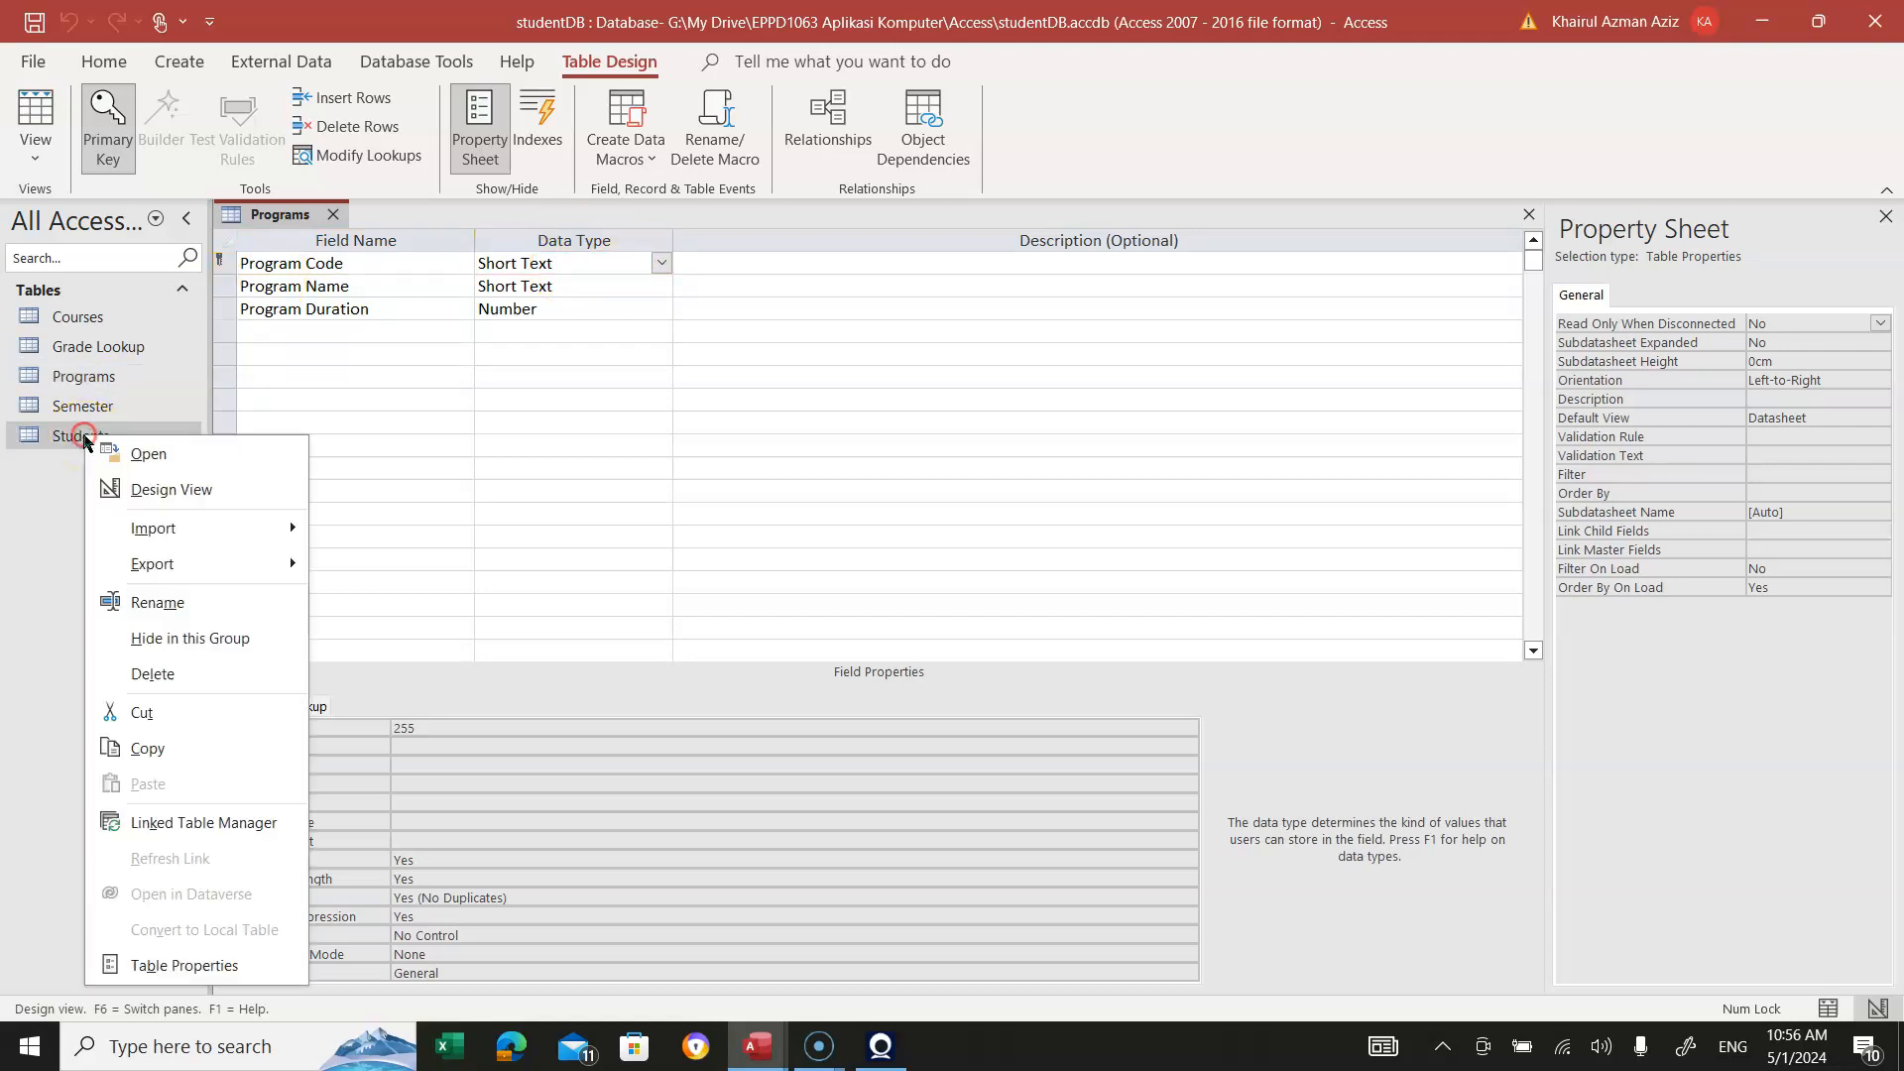
left_click(164, 491)
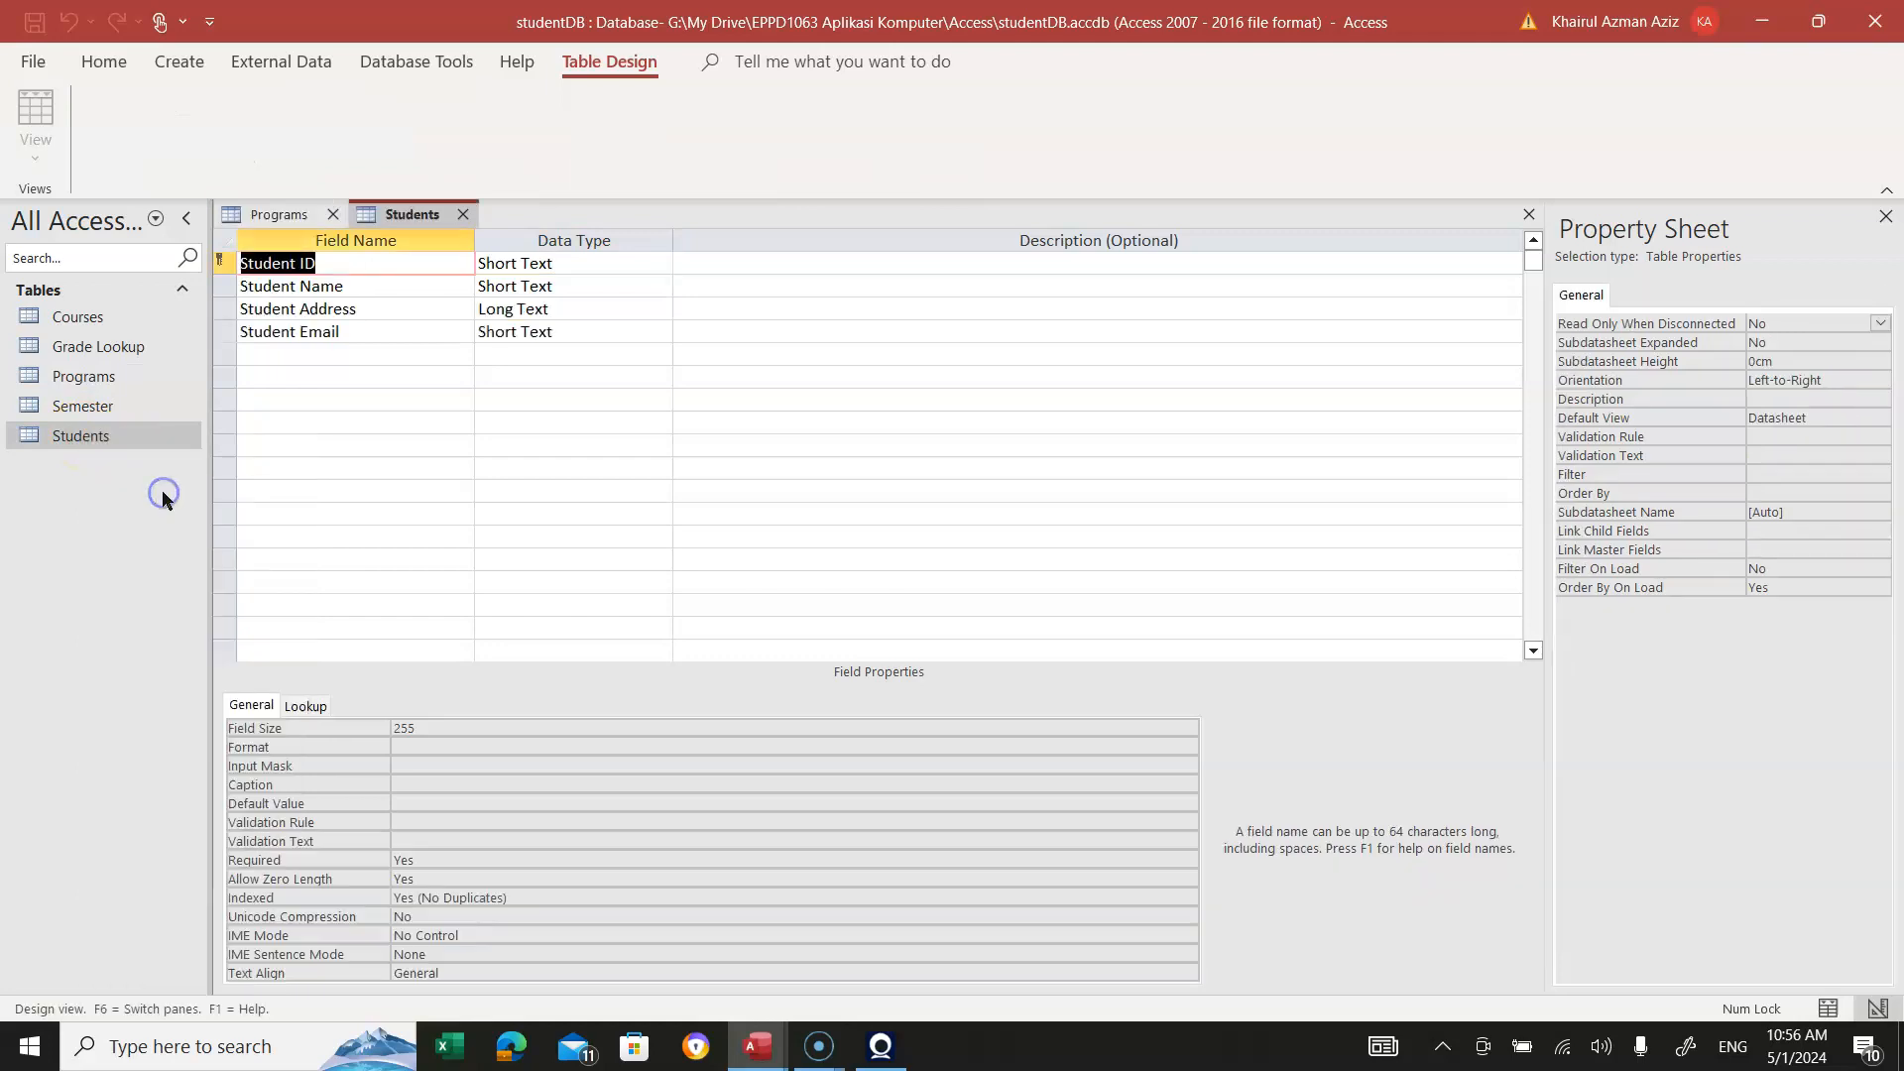
left_click(335, 265)
left_click(293, 354)
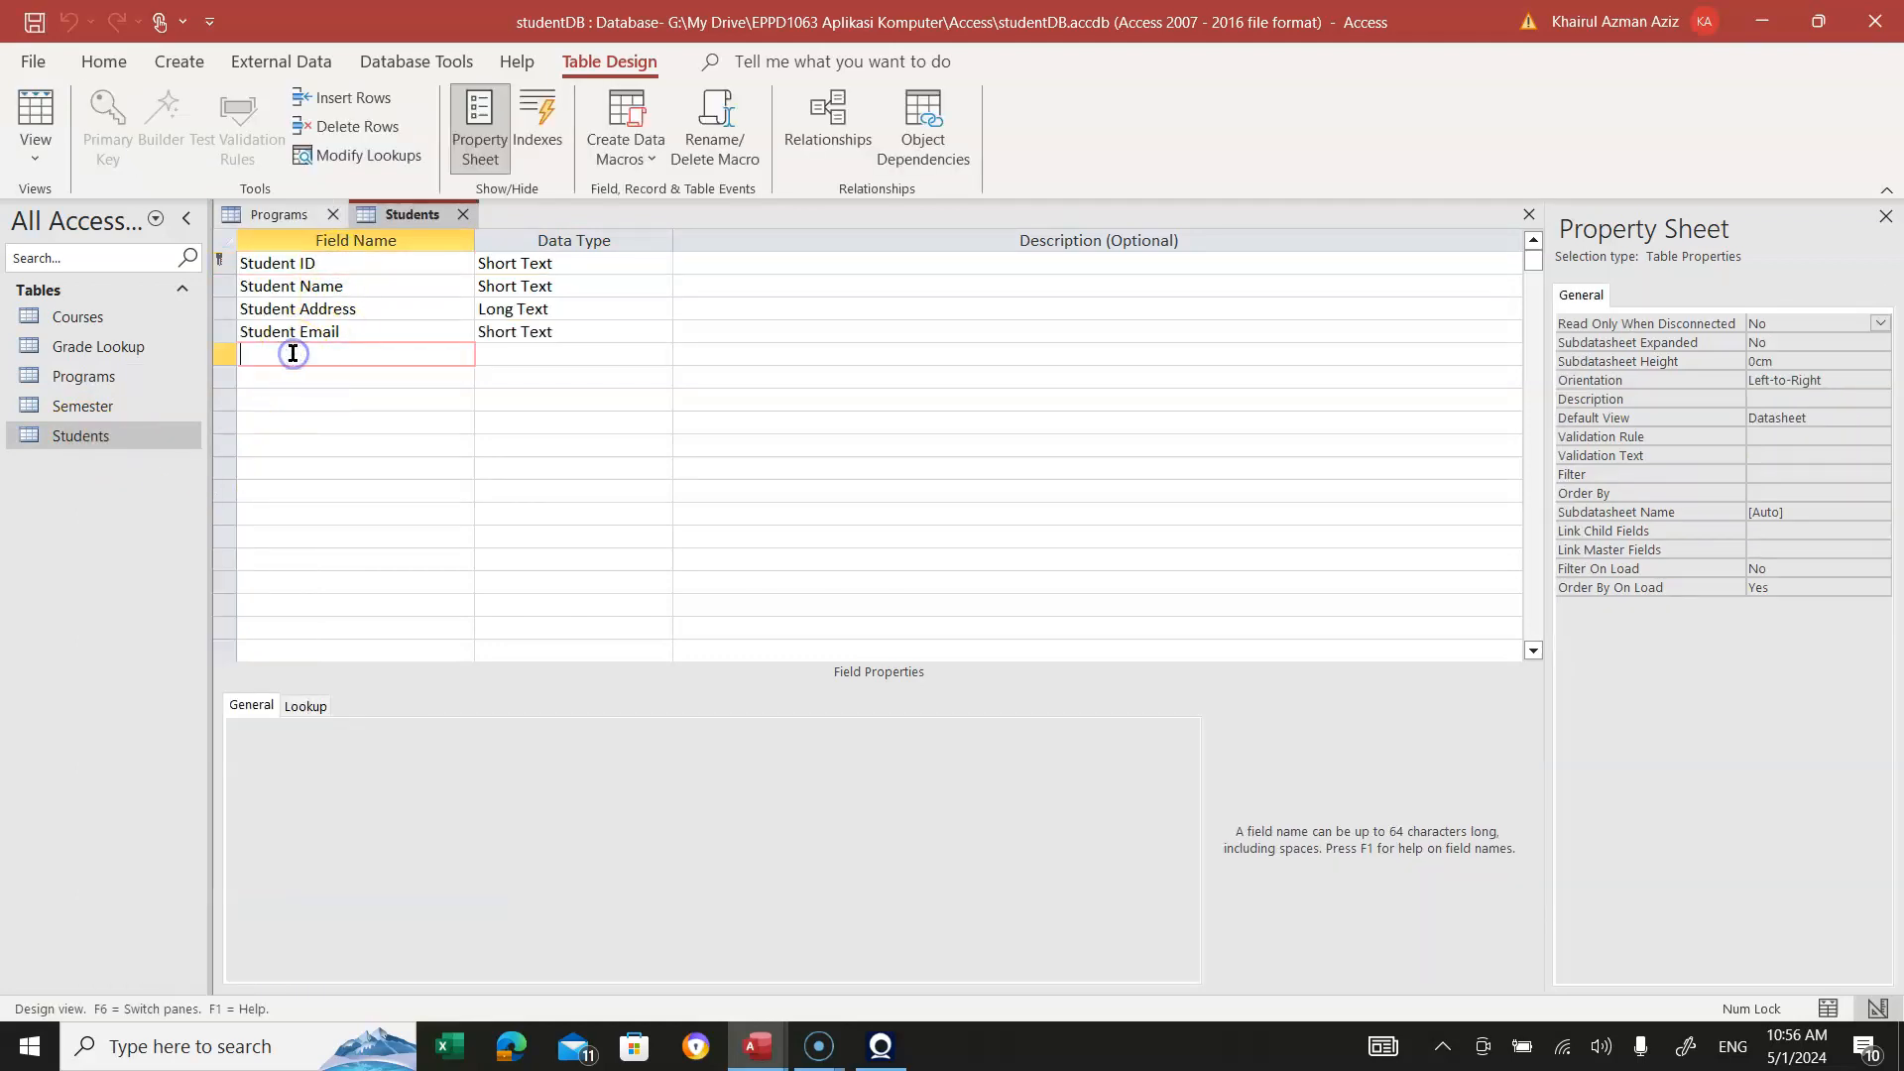
type("Program Code")
Set the Program Code field's data type to Short Text and save the Students table
left_click(656, 354)
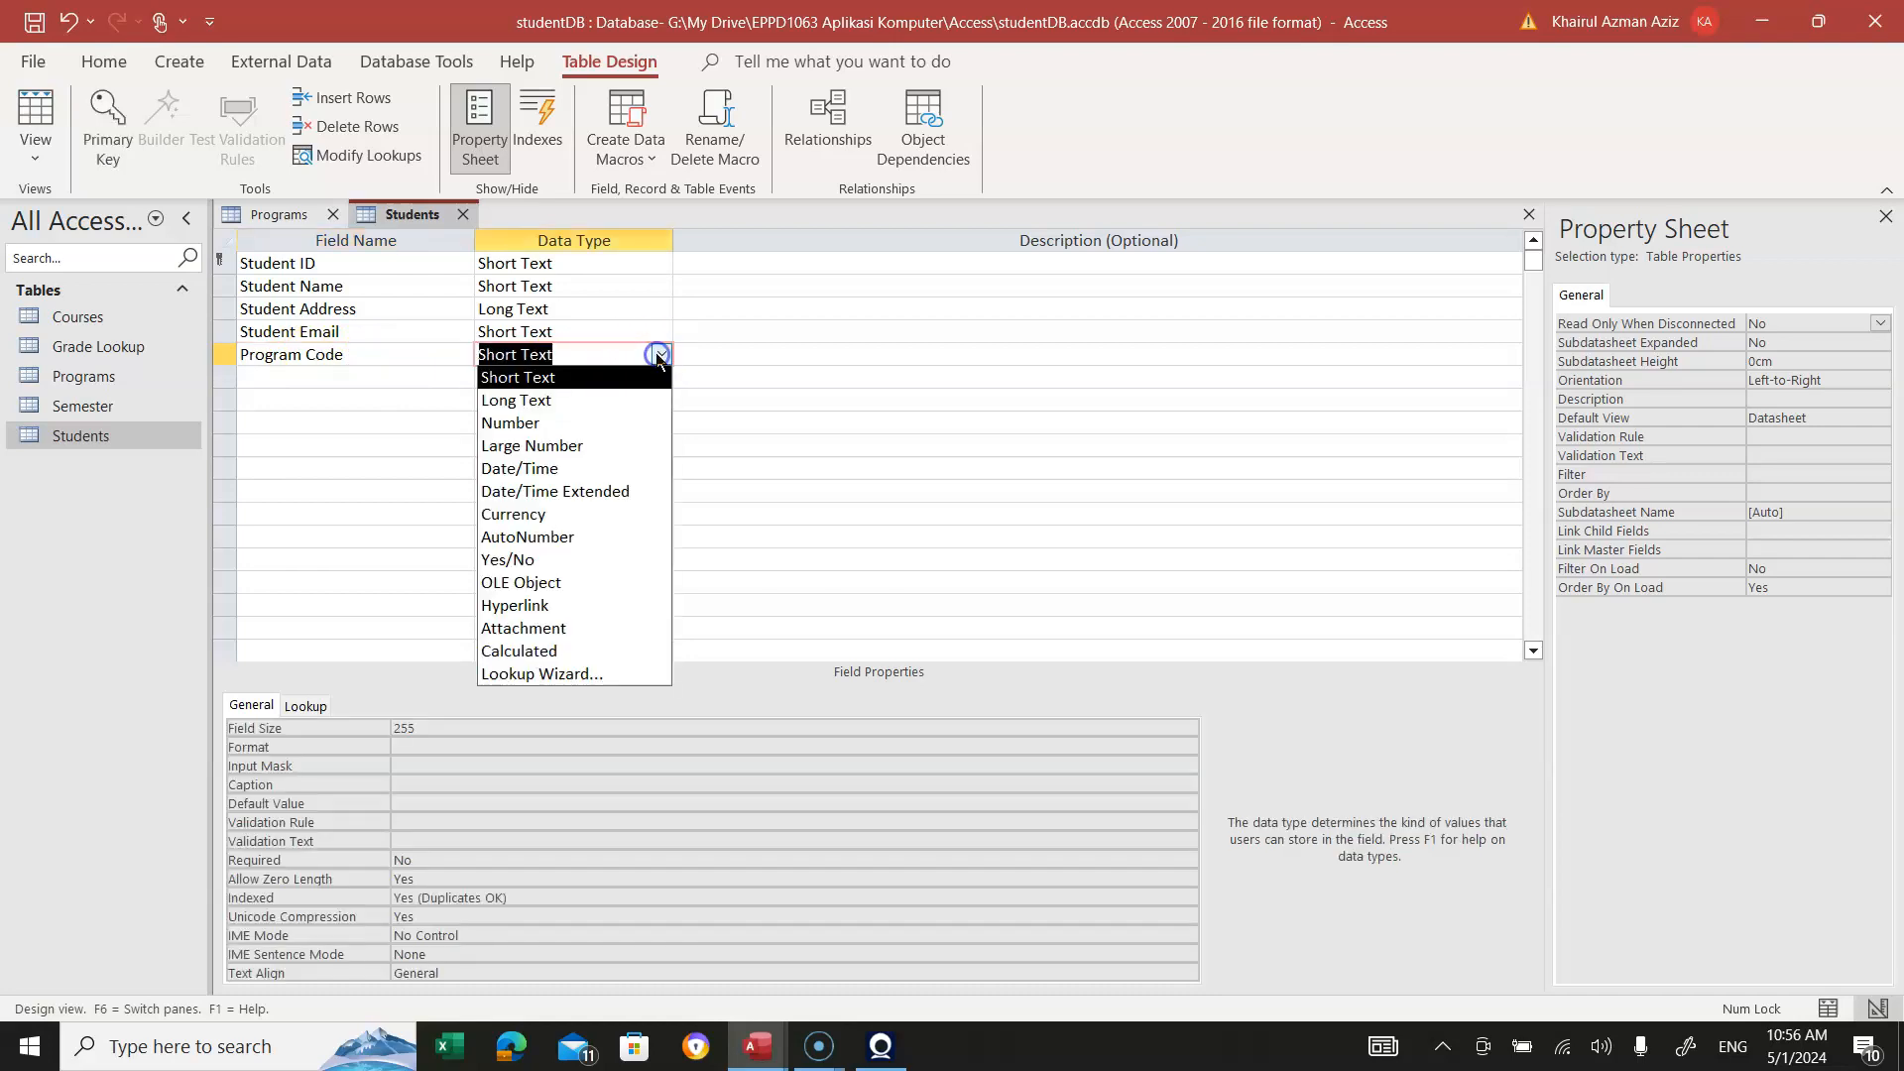
left_click(543, 377)
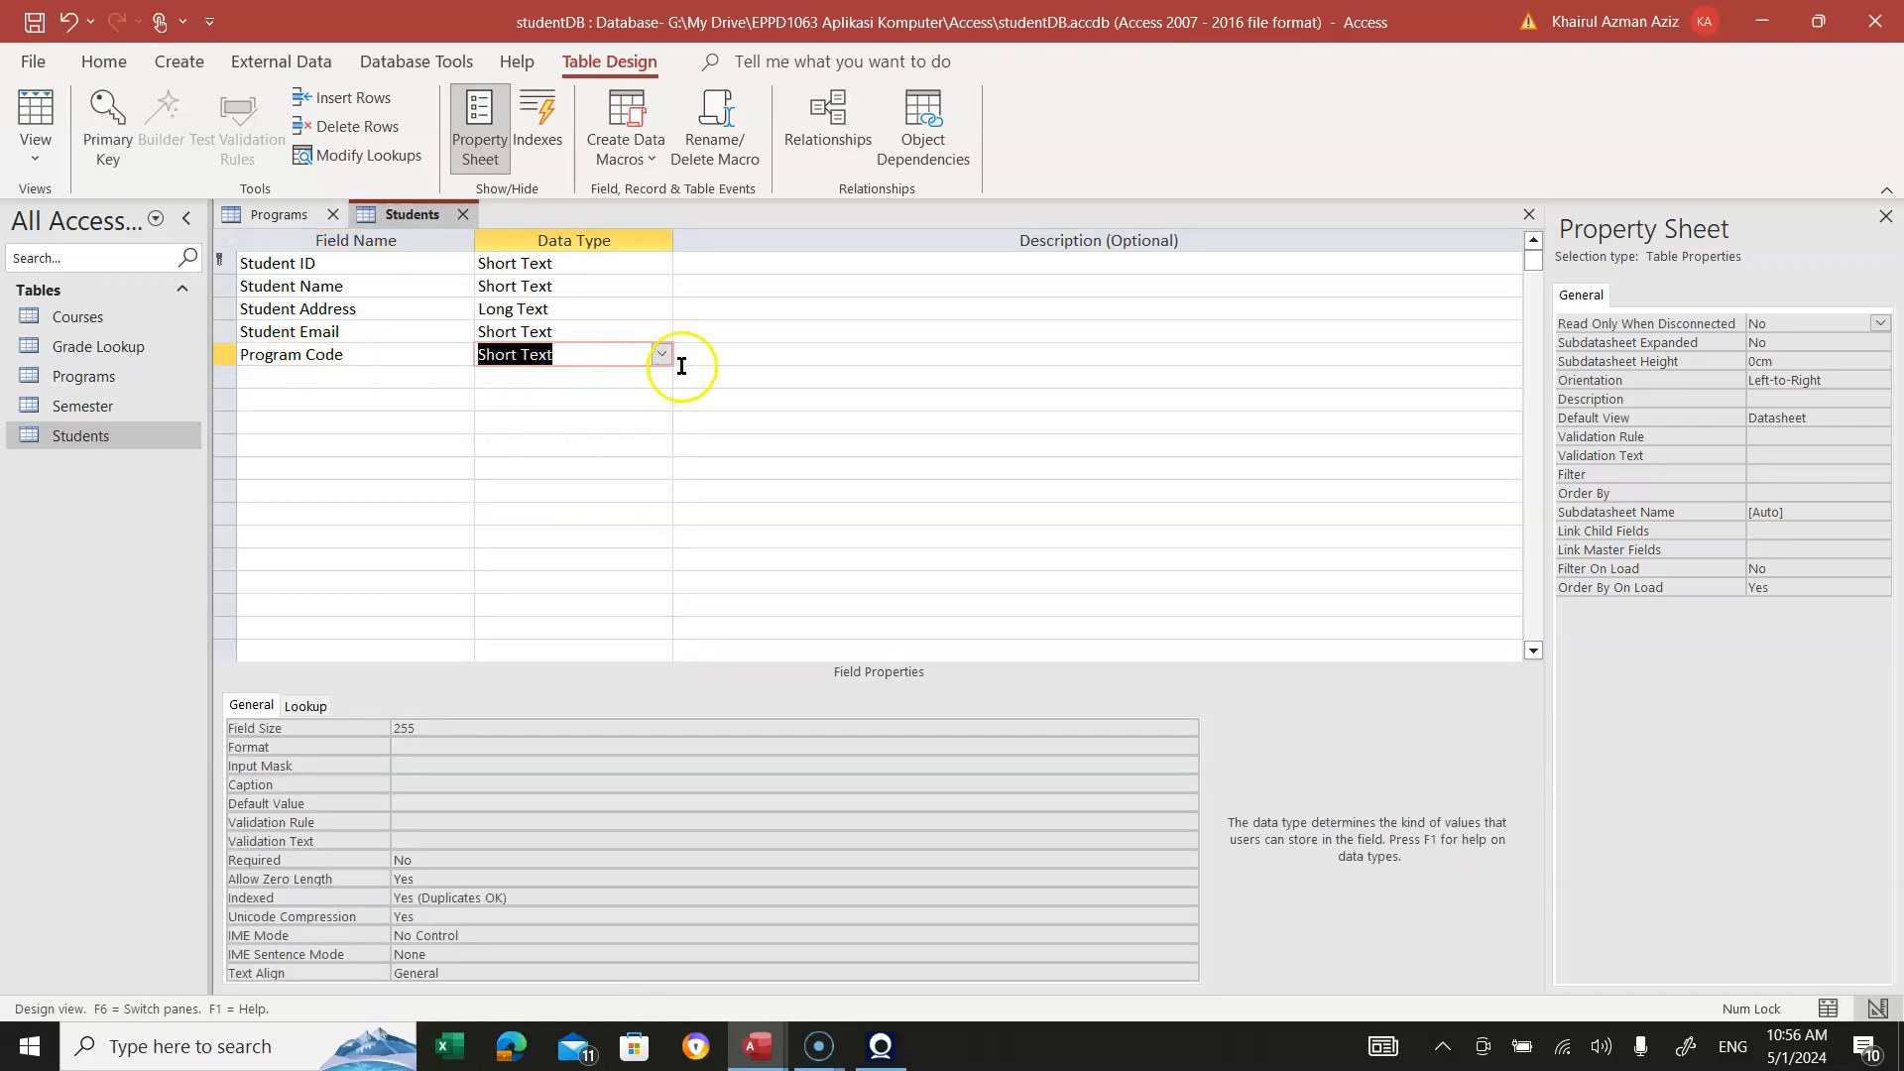
left_click(724, 354)
left_click(576, 348)
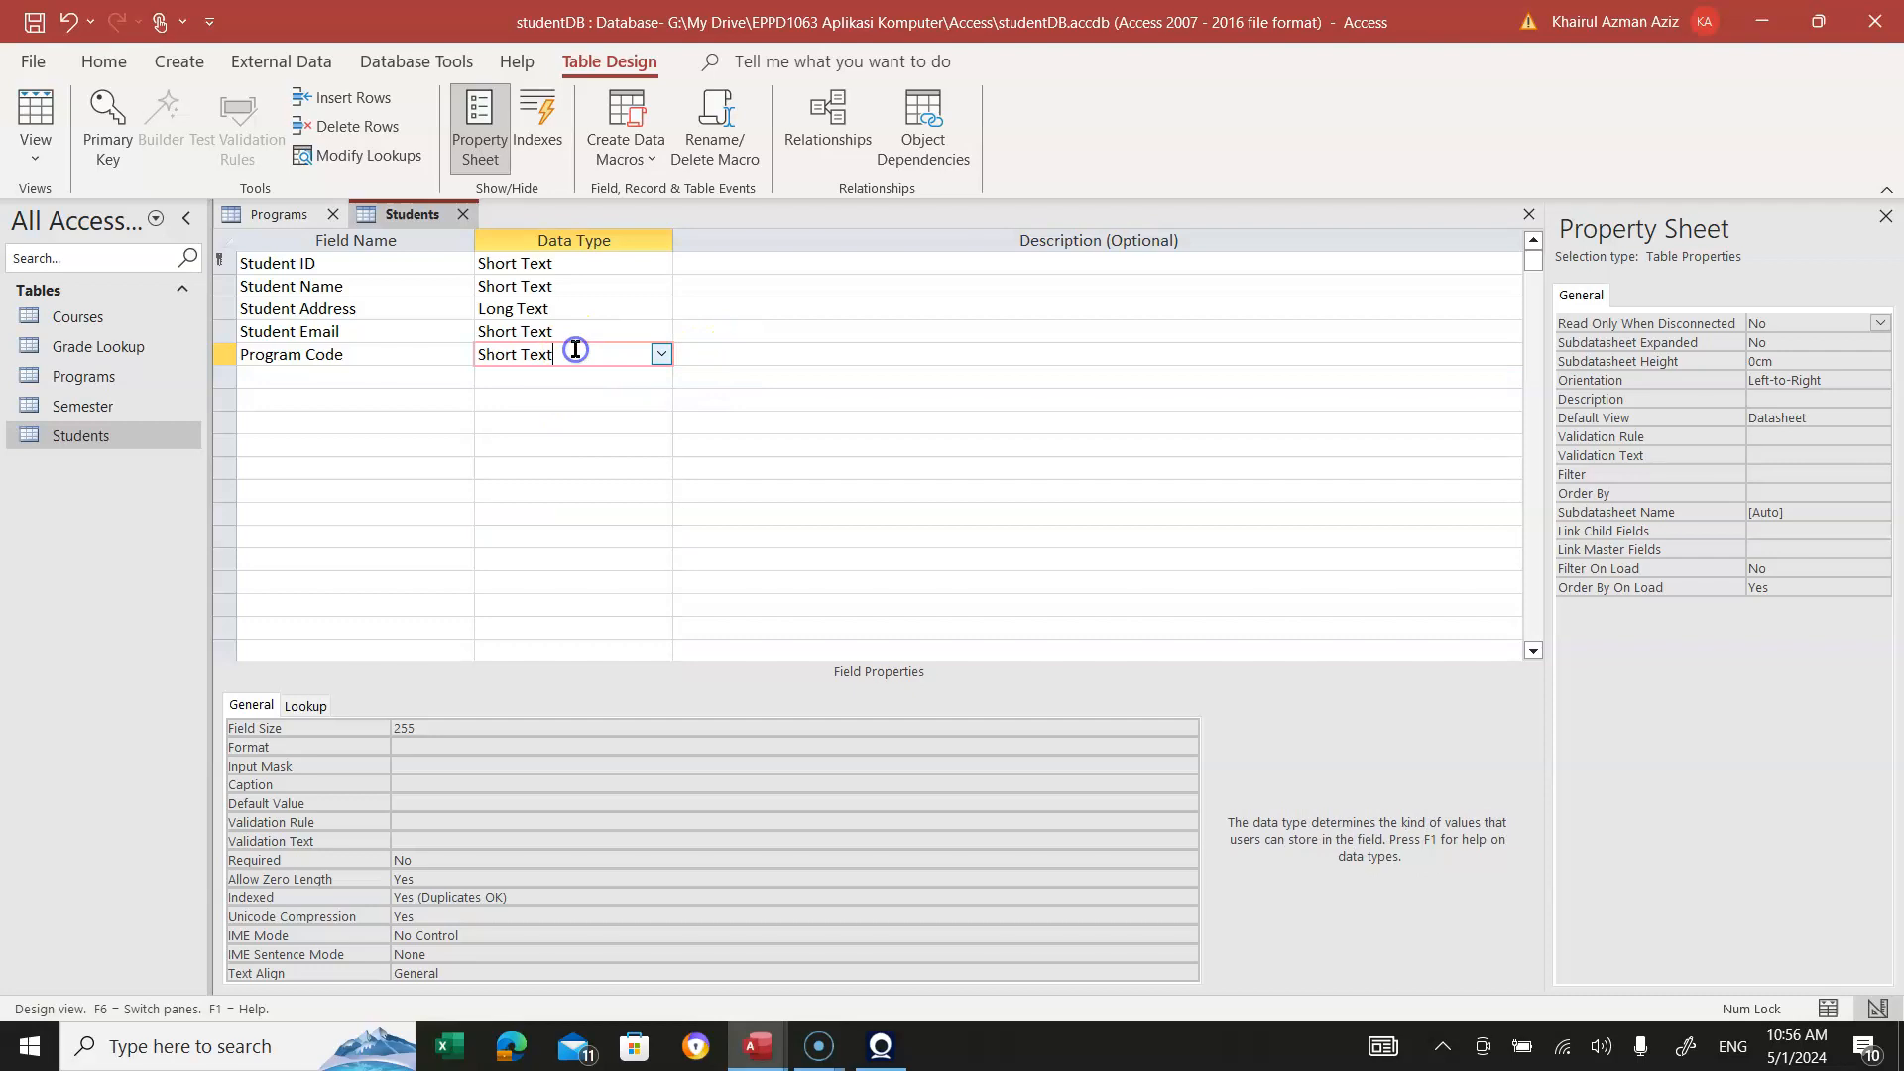
left_click(36, 21)
left_click(470, 216)
Create a new table in Design View and name its first field Student ID, matching the Students table's key field
left_click(177, 63)
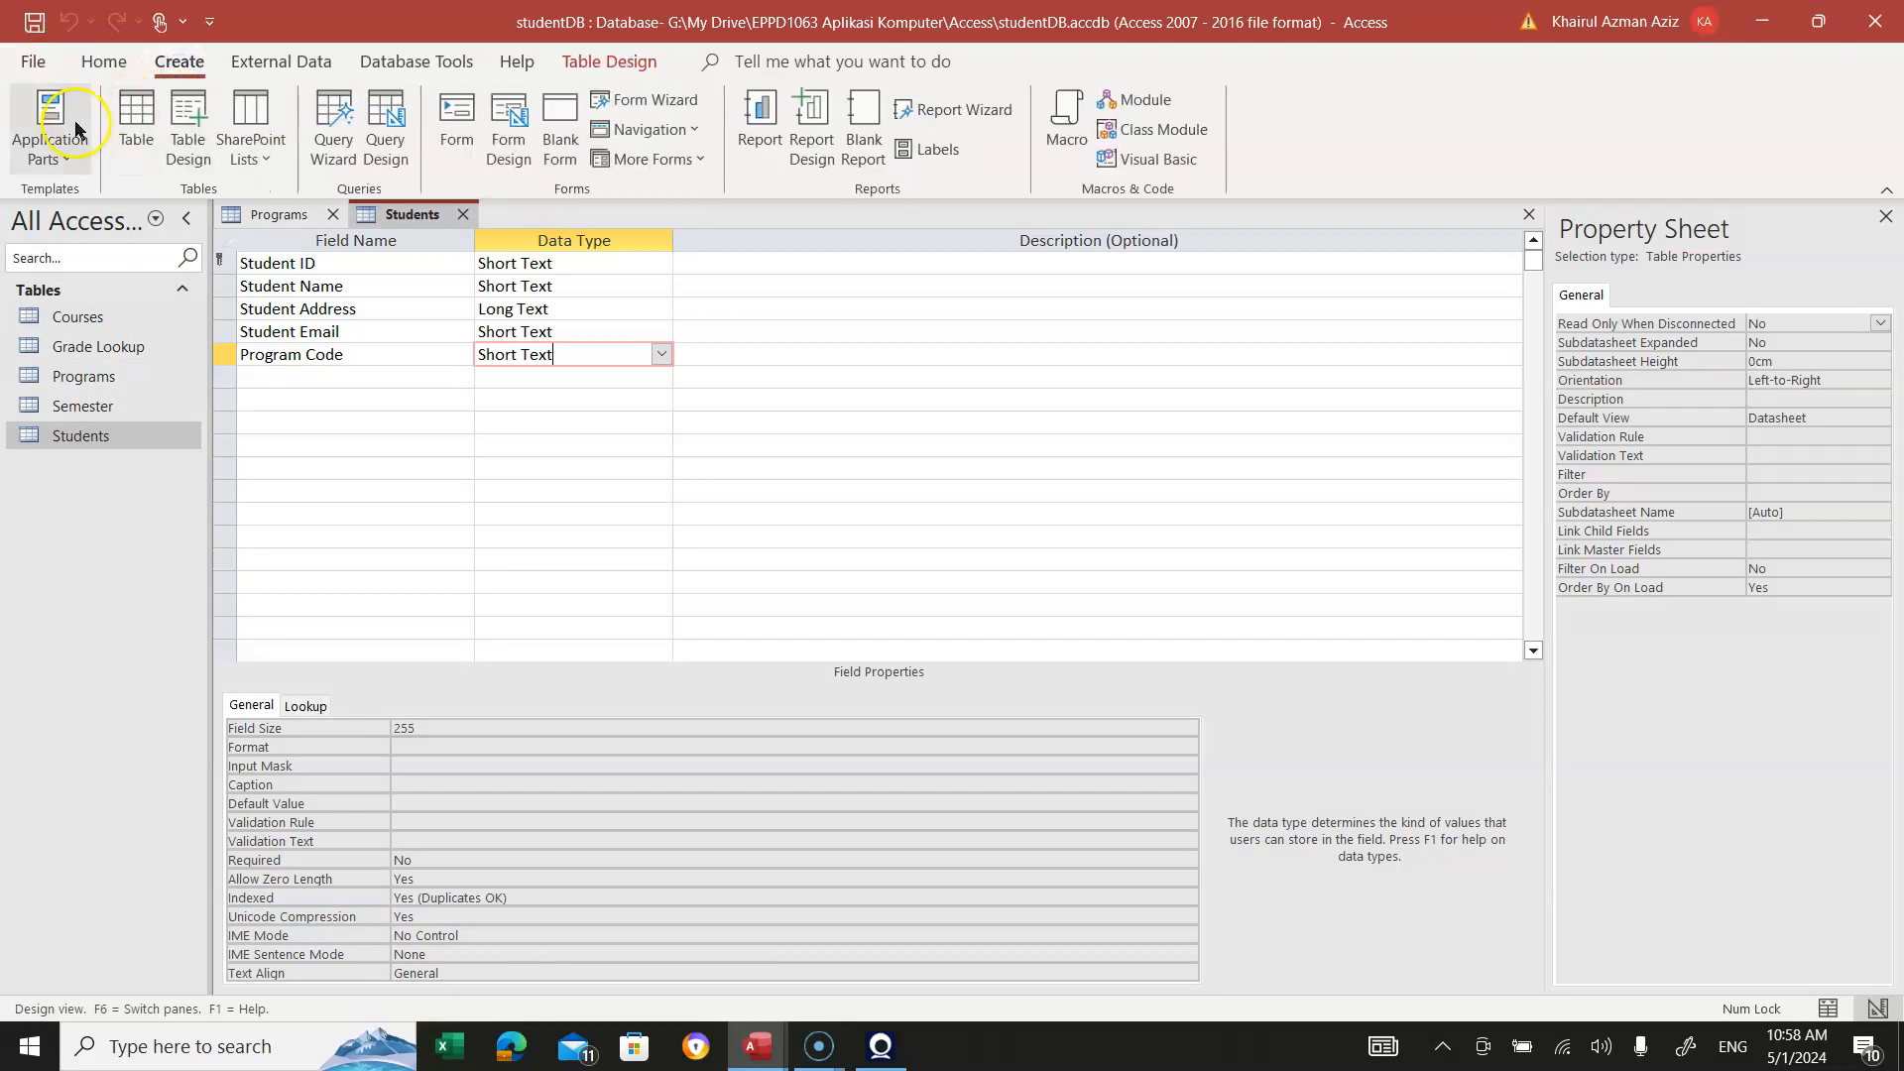
left_click(192, 124)
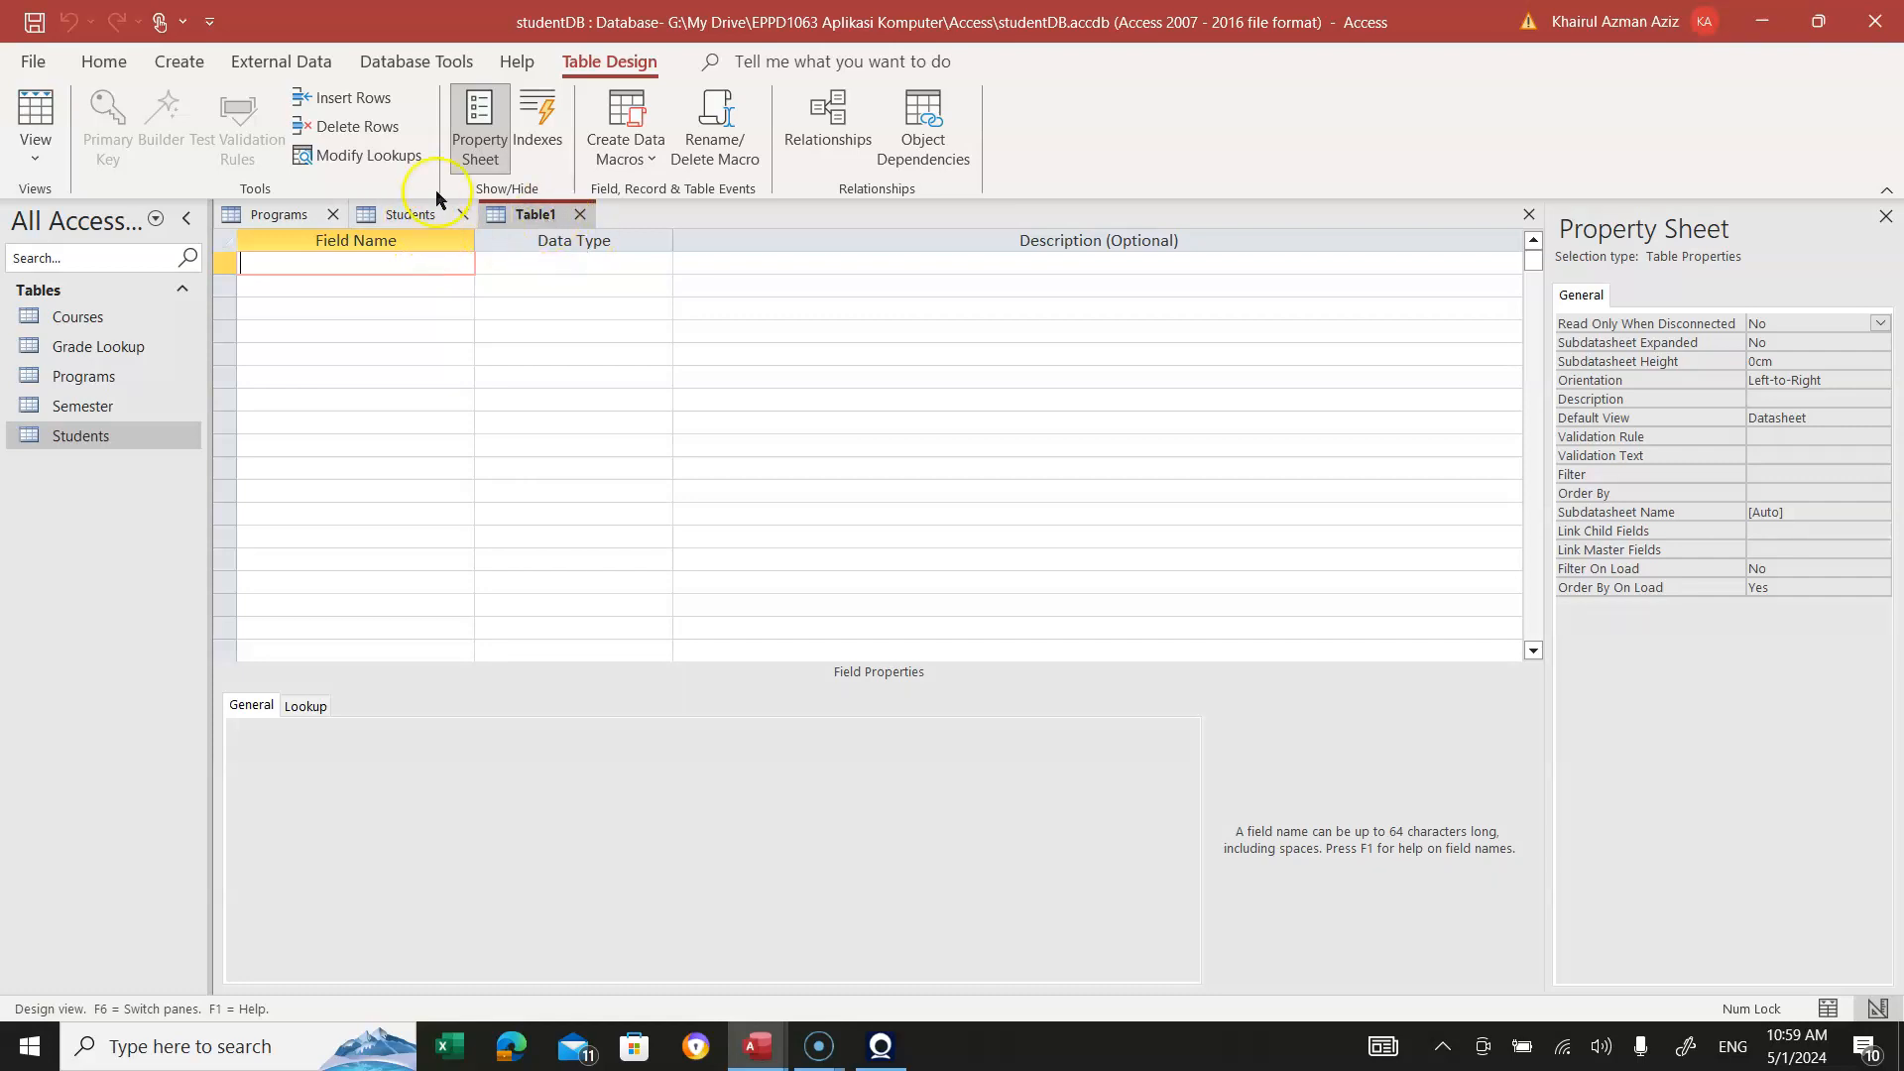
left_click(400, 214)
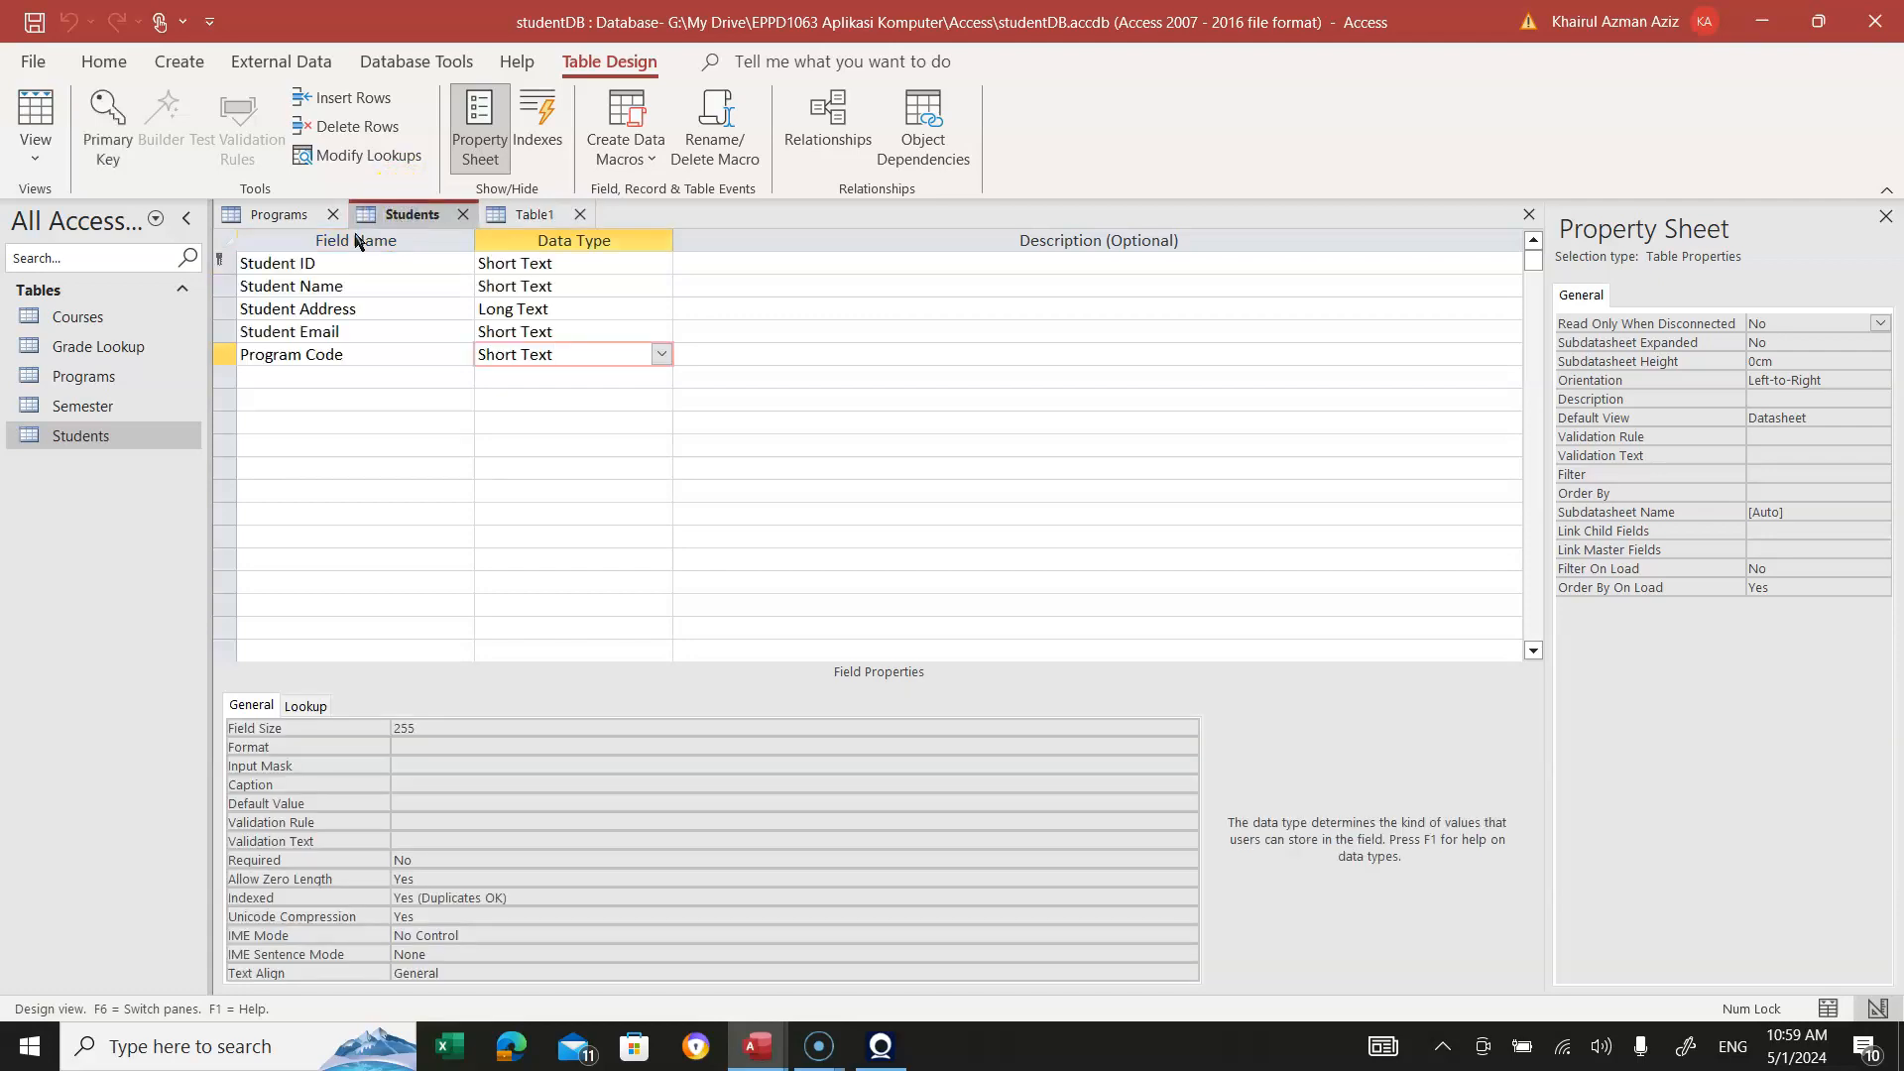
left_click(260, 263)
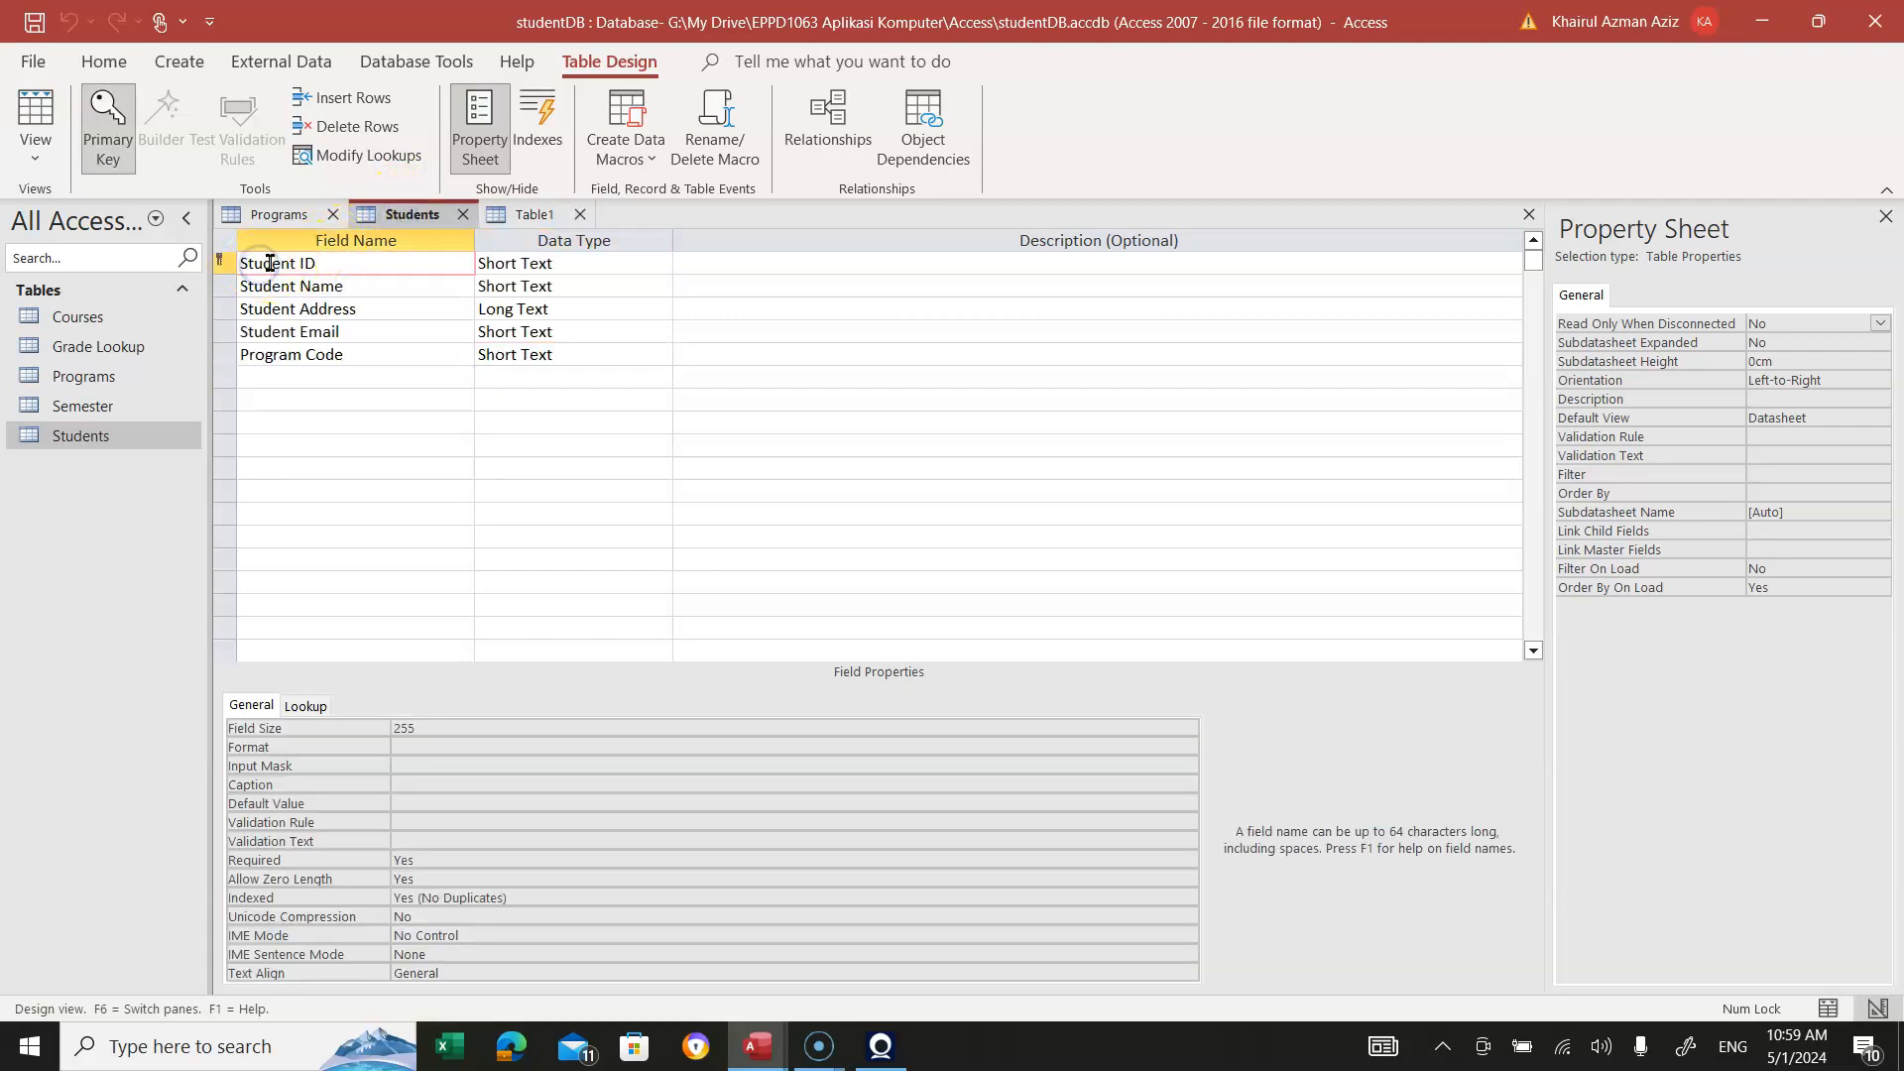
left_click(541, 216)
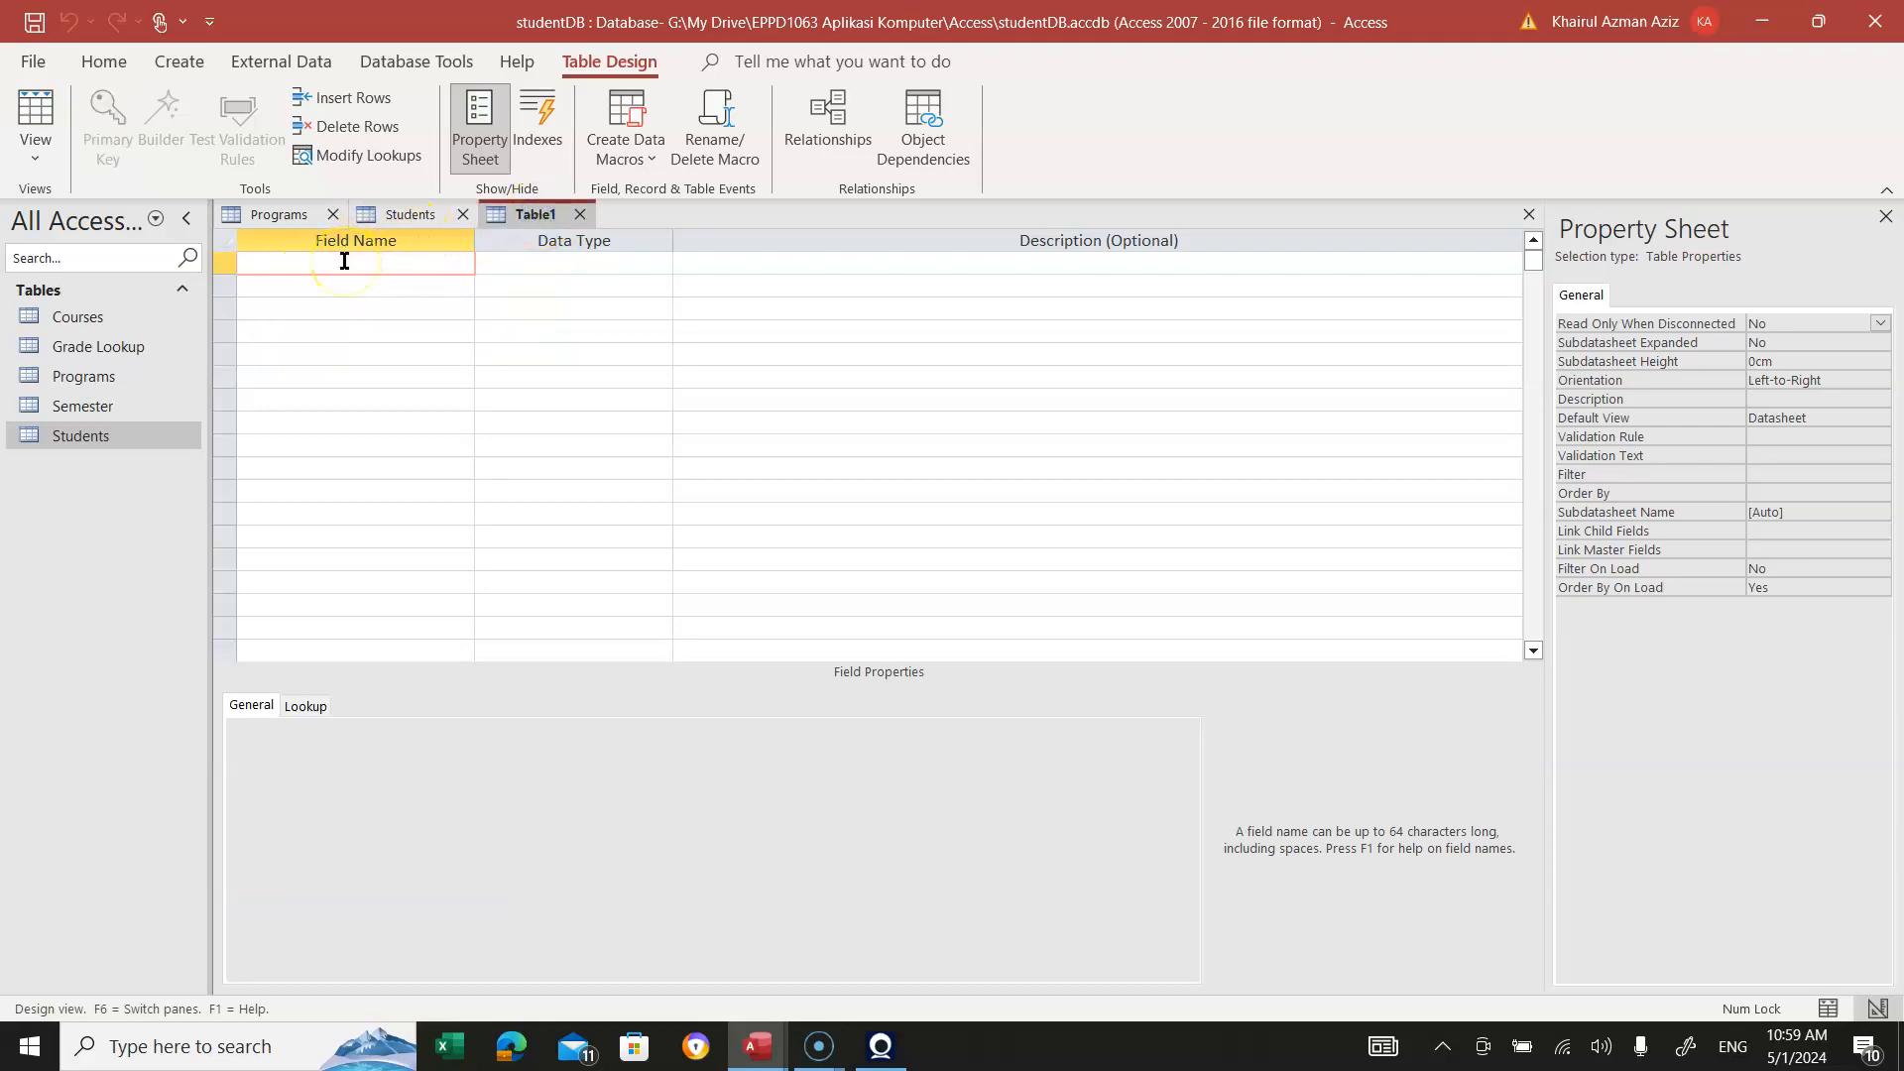
type("Student ID")
left_click(316, 269)
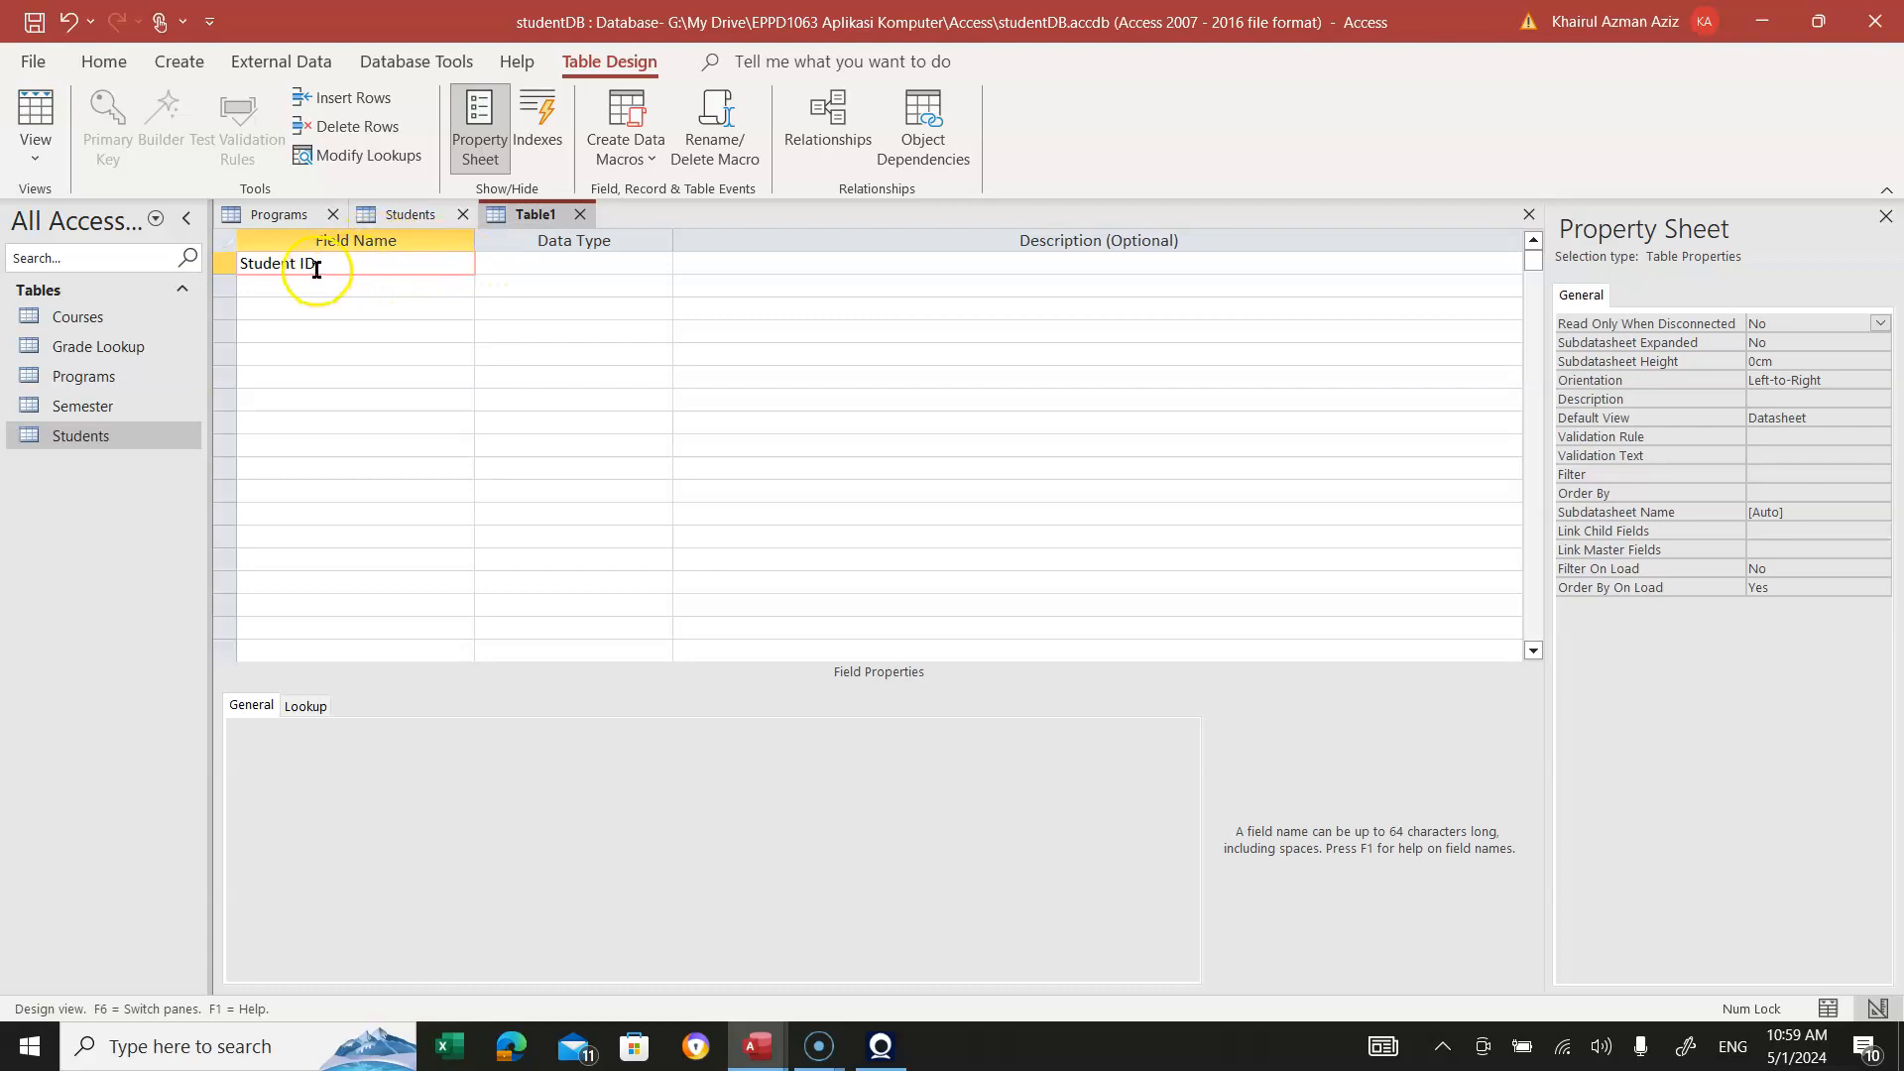
Check Student ID's data type in the Students table and give the new table's Student ID field the Short Text type
left_click(401, 214)
left_click(542, 262)
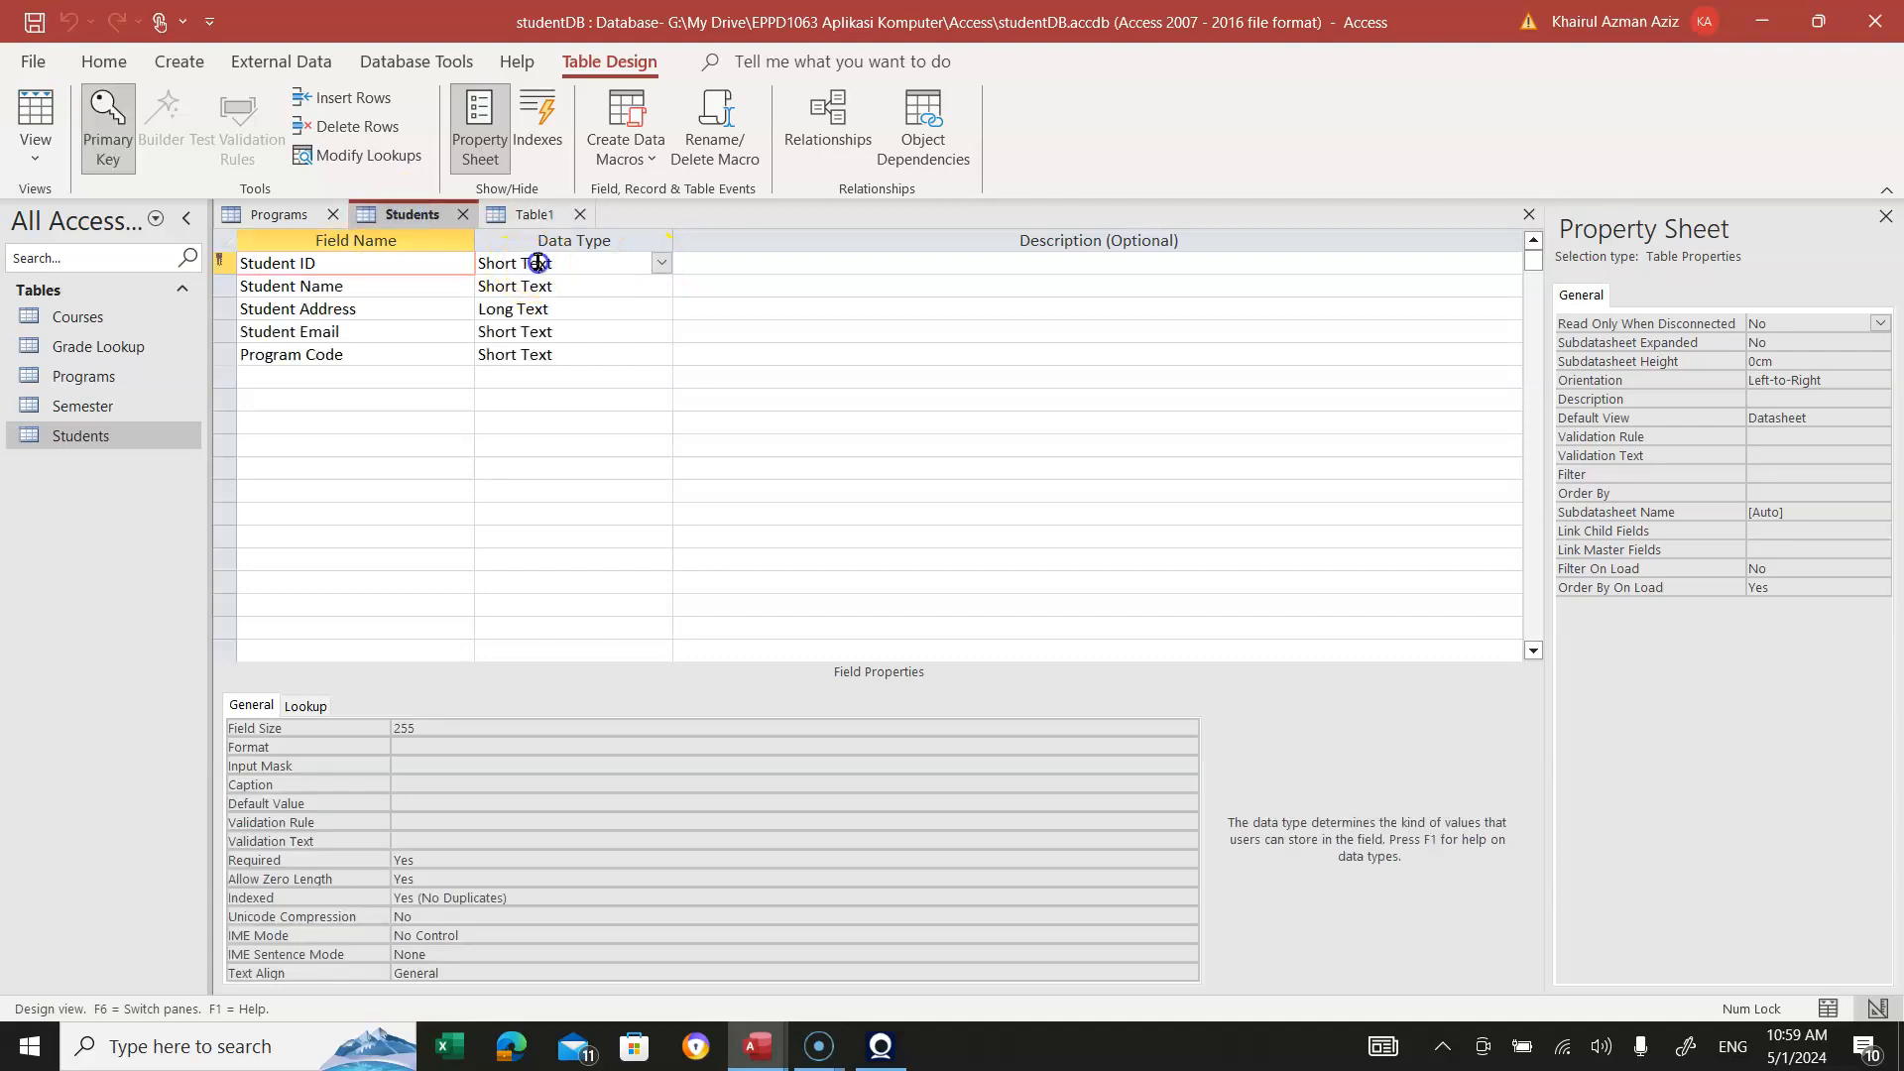
left_click(533, 216)
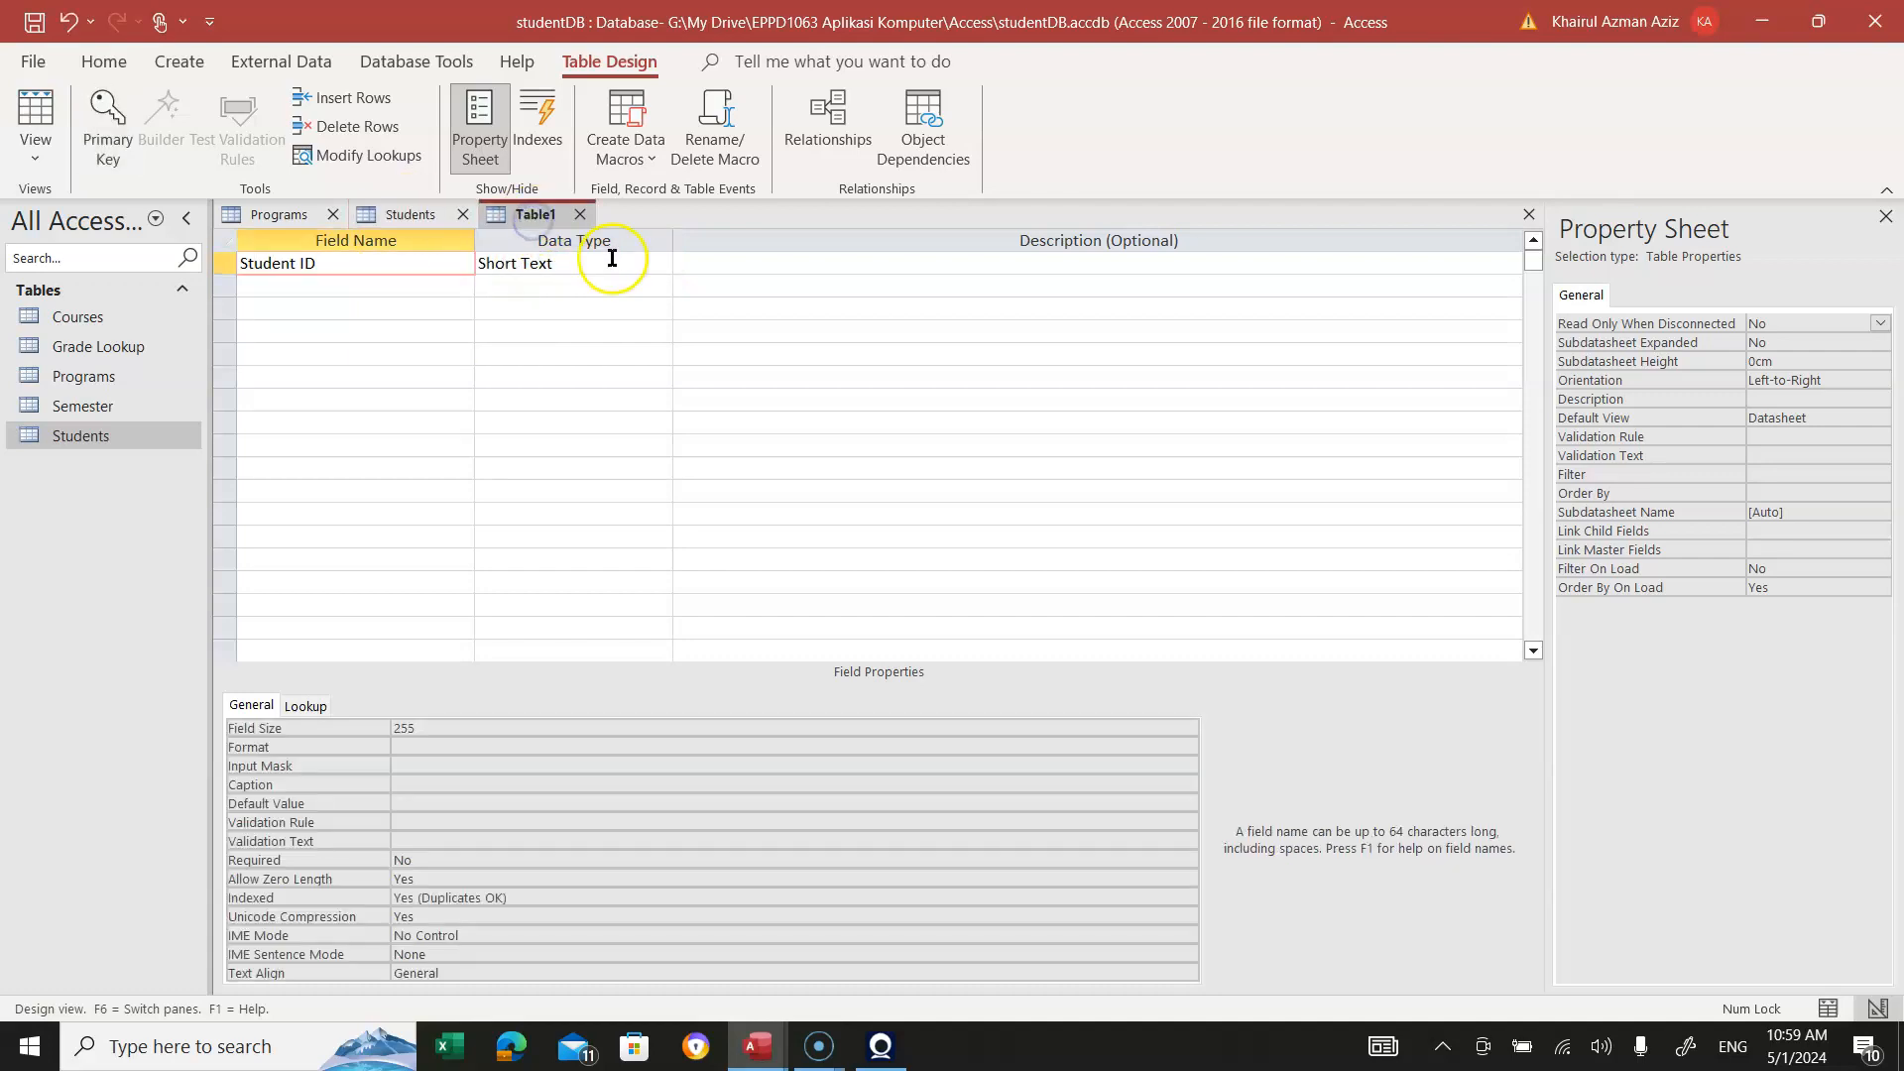
left_click(659, 262)
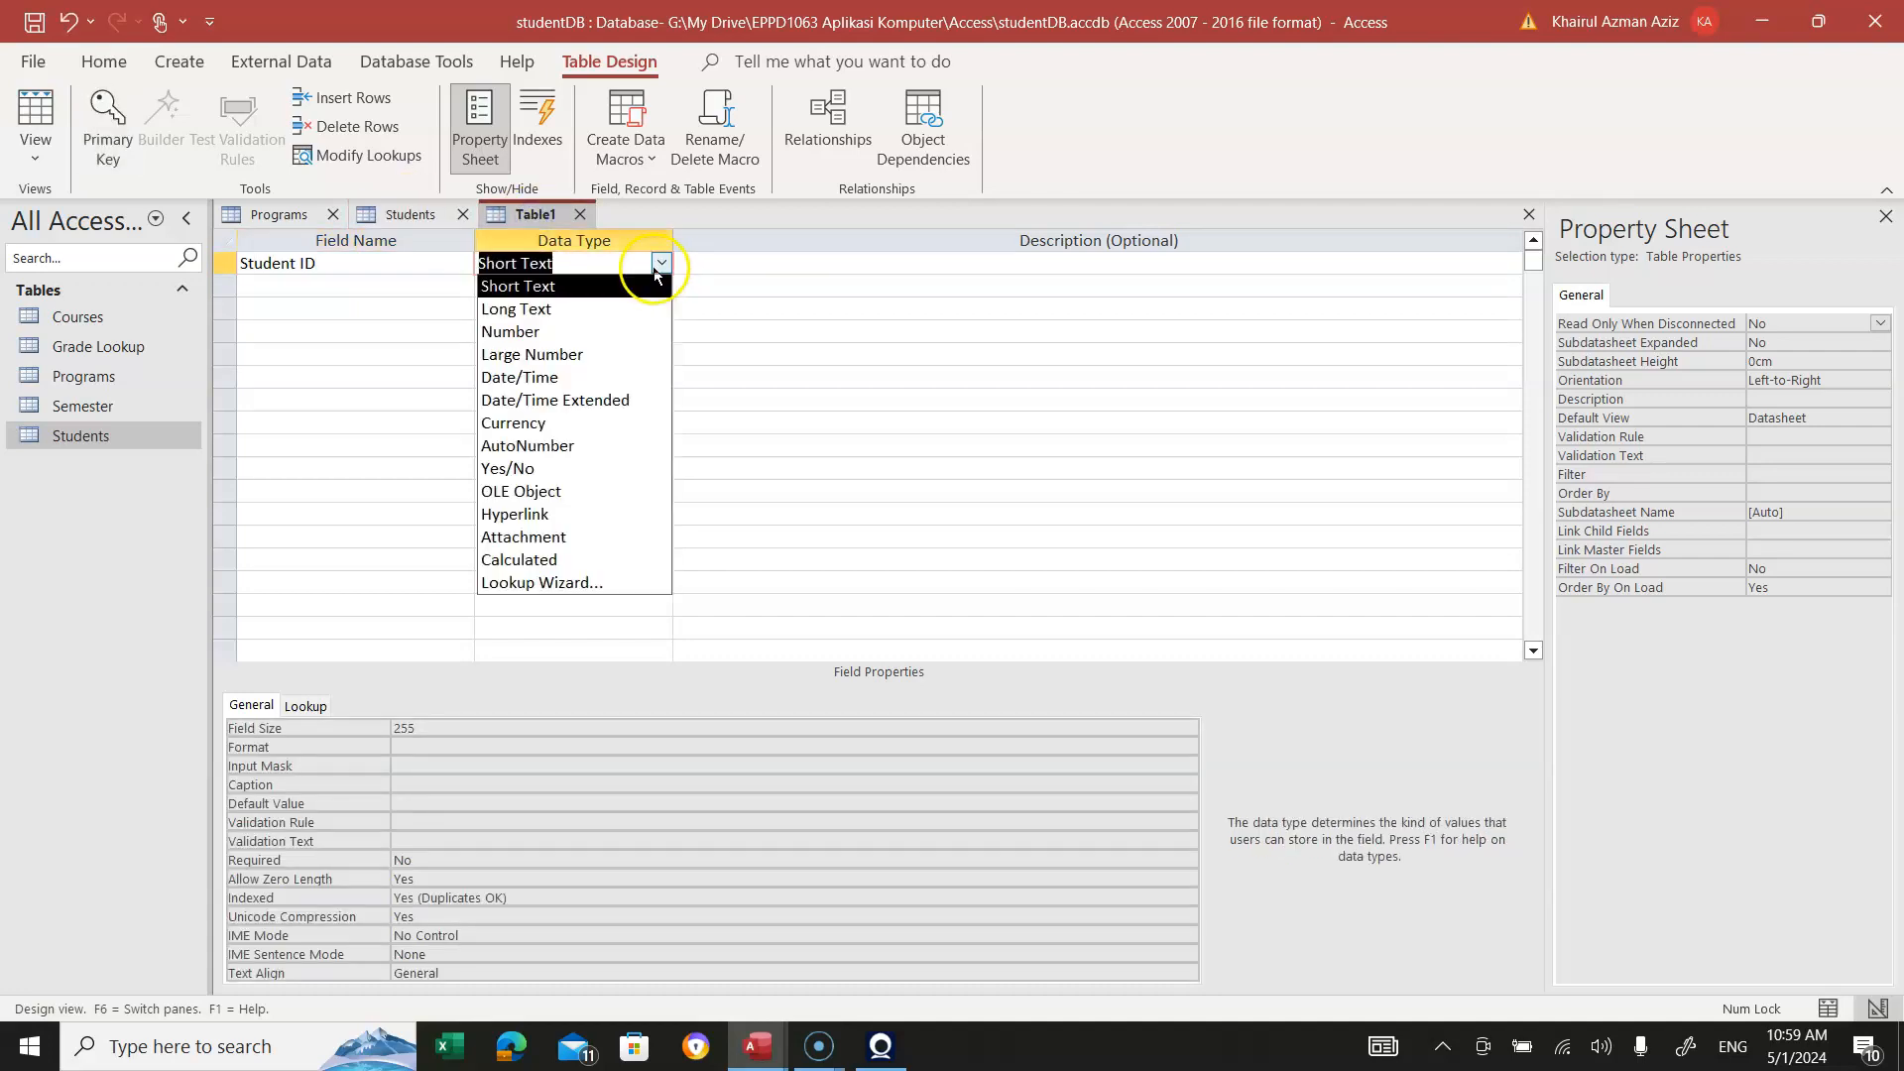
left_click(408, 212)
left_click(533, 214)
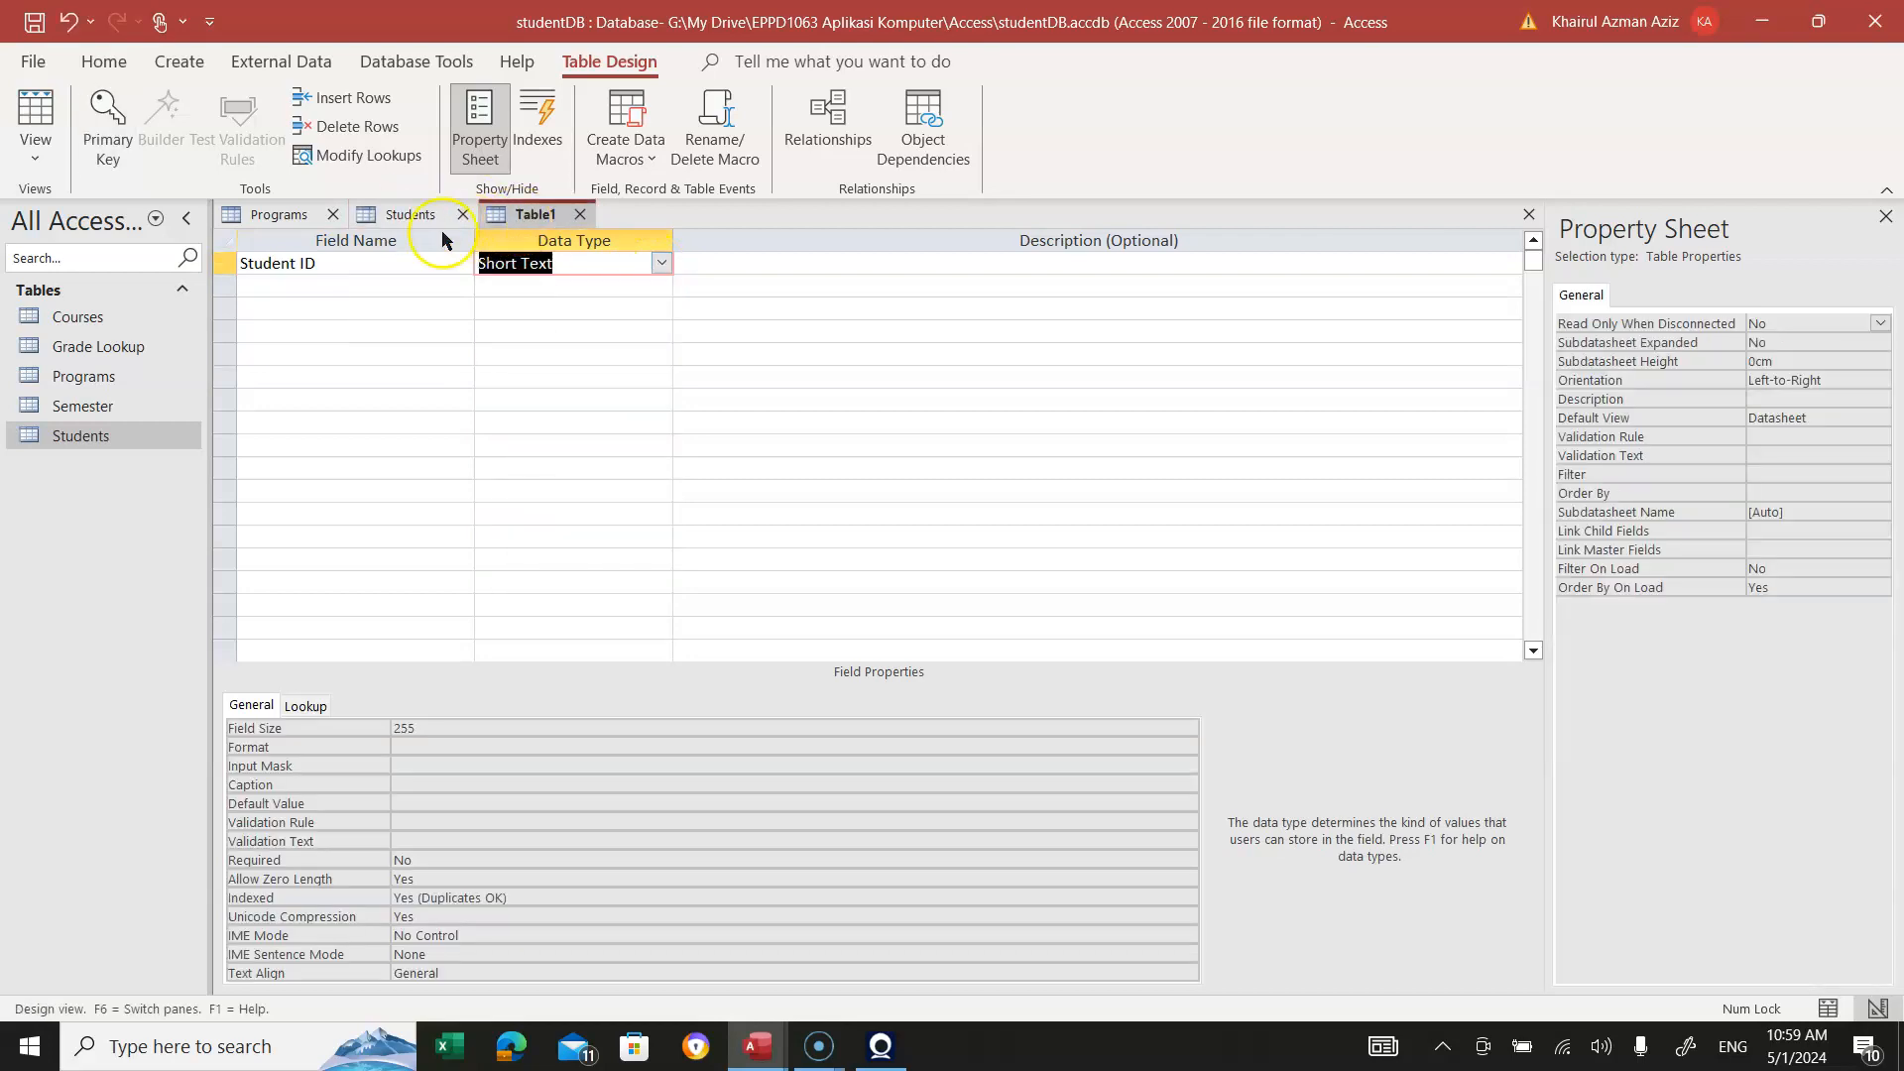
Open the Courses table in Design View, copy the Course Code field name and check its data type
left_click(294, 285)
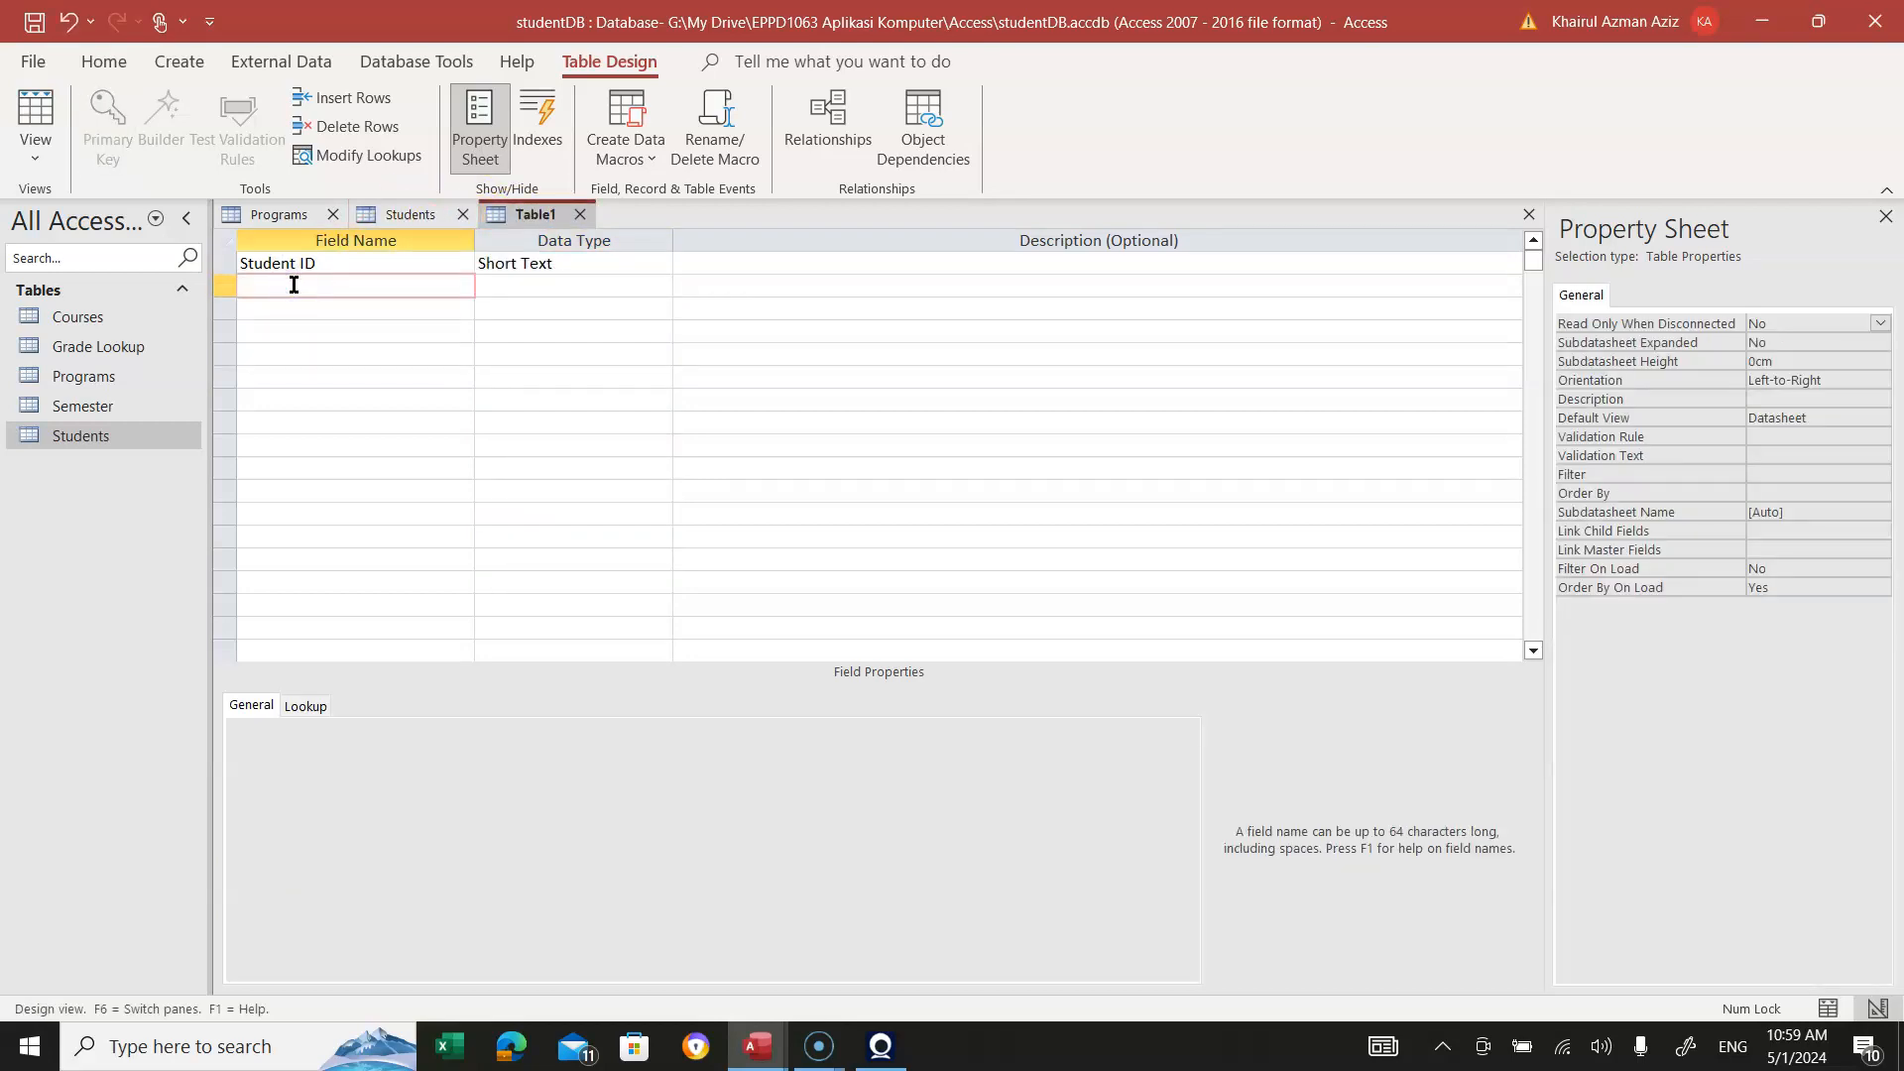
left_click(74, 532)
left_click(74, 434)
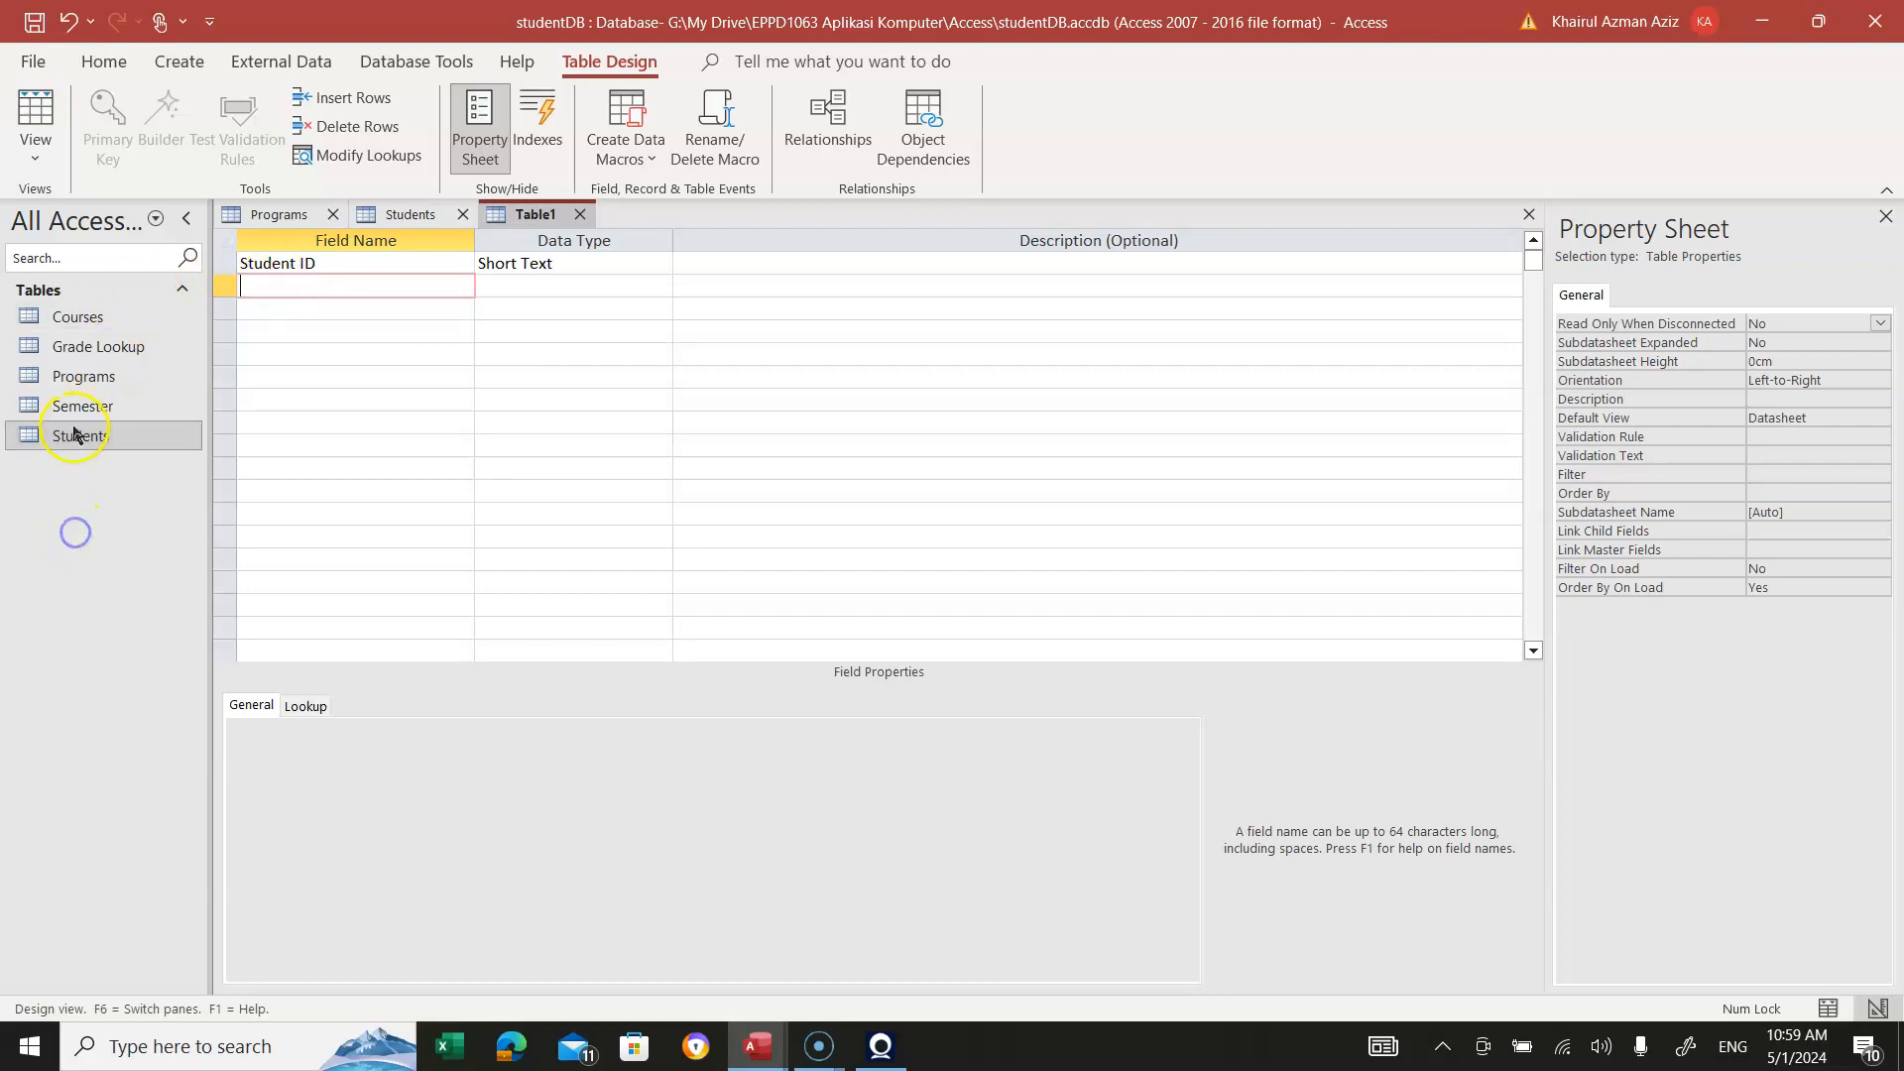
right_click(76, 319)
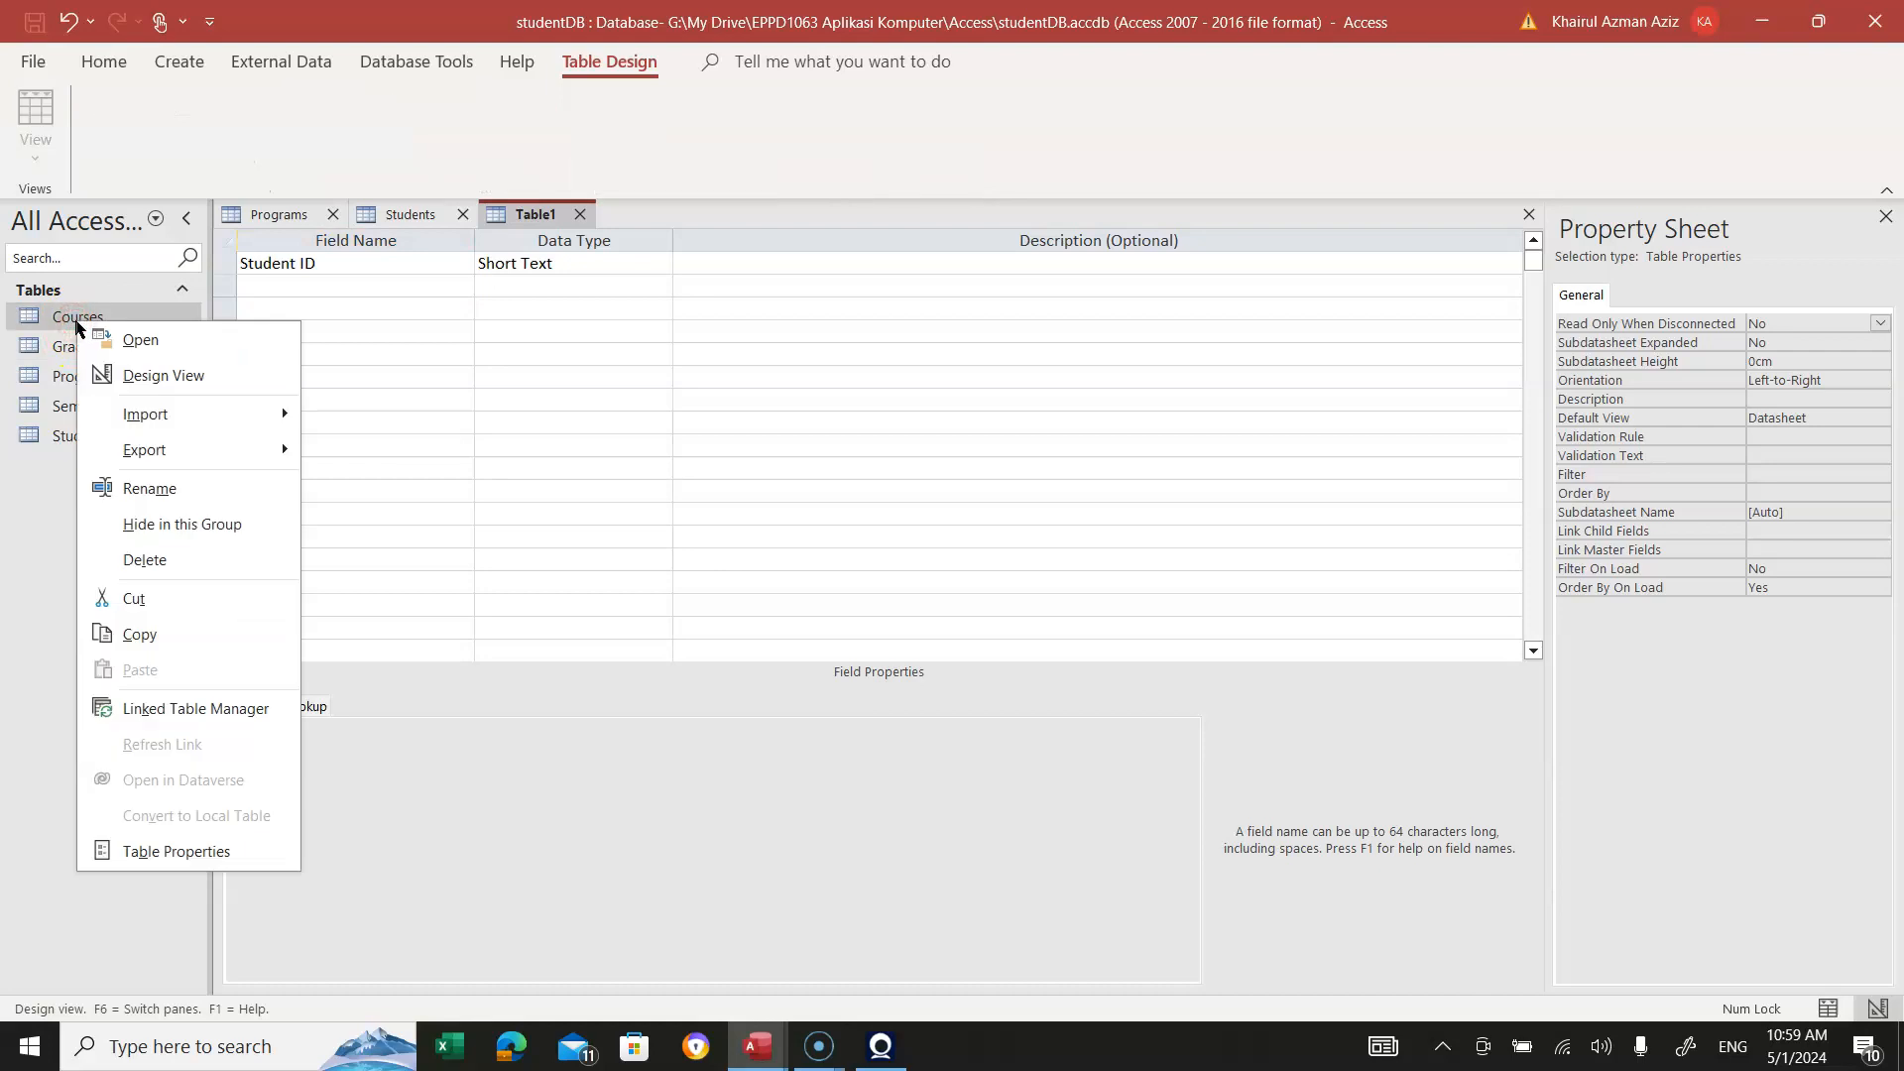
left_click(139, 375)
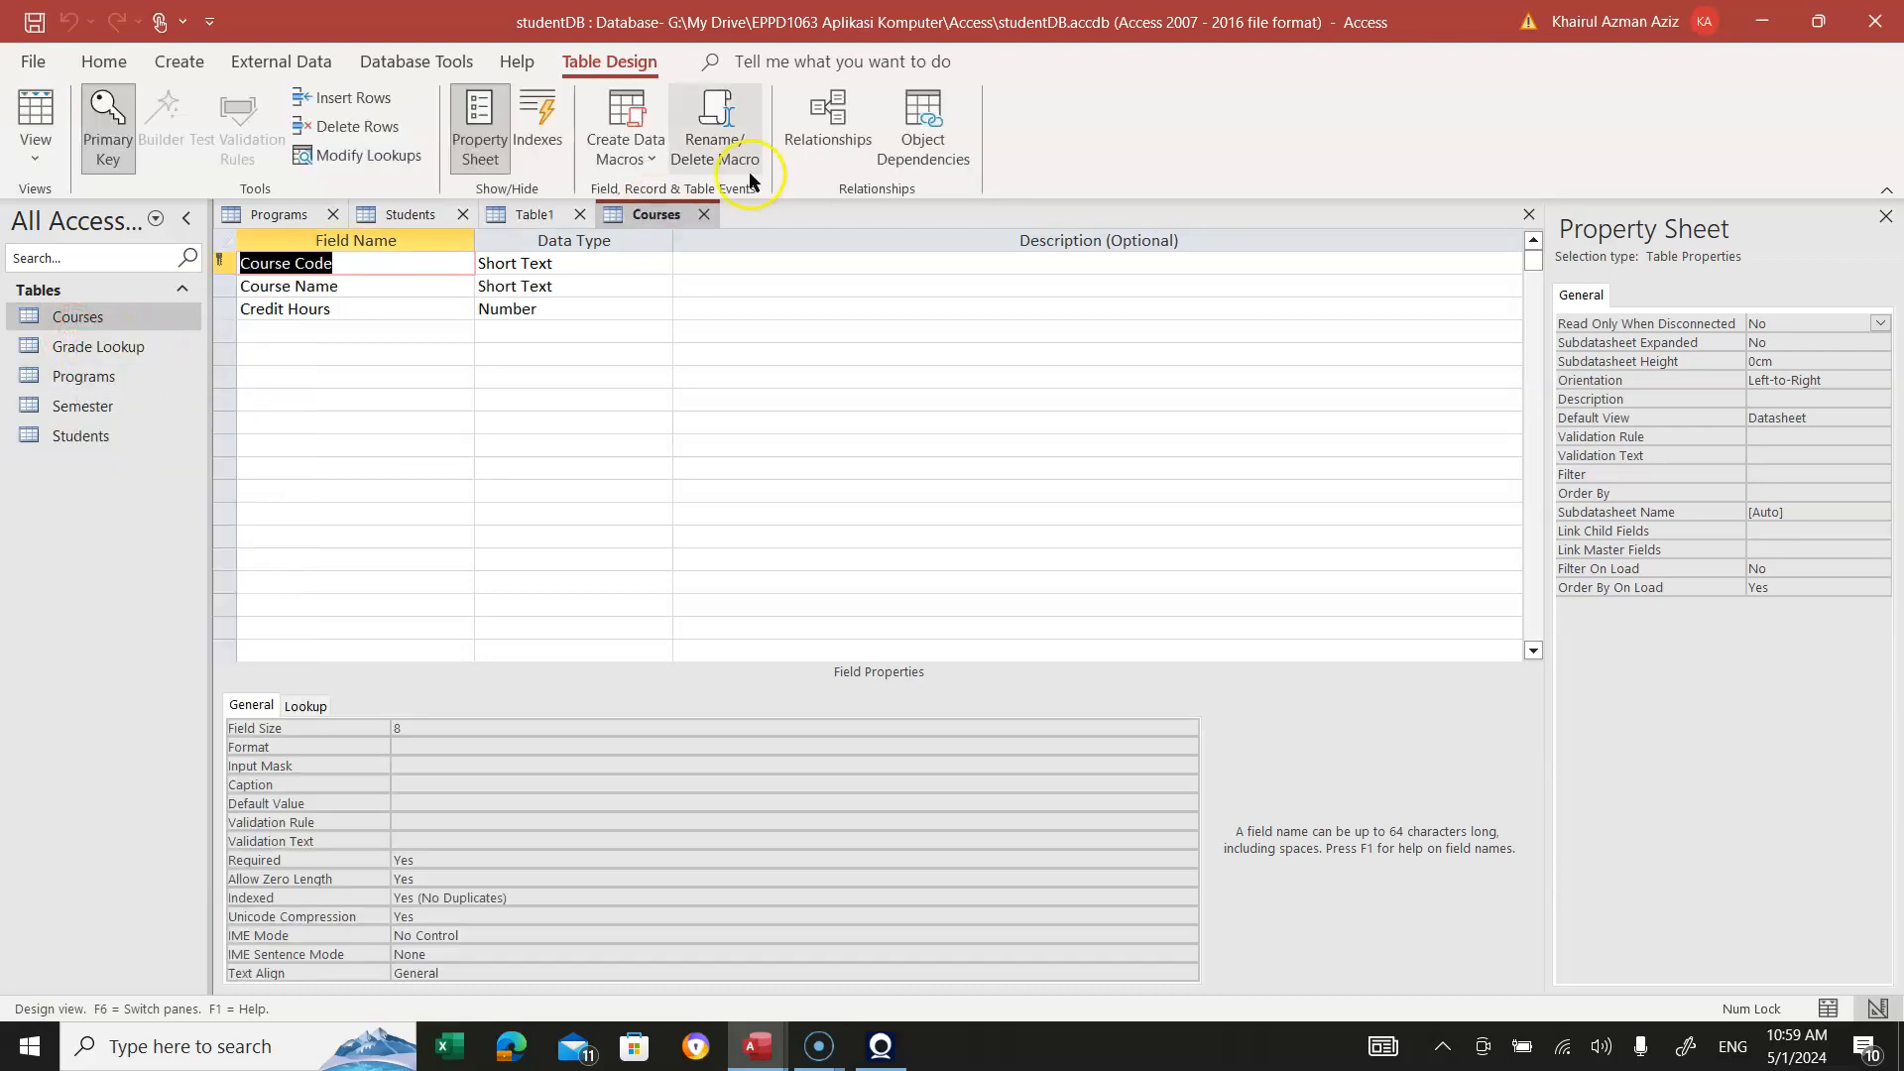
left_click(655, 217)
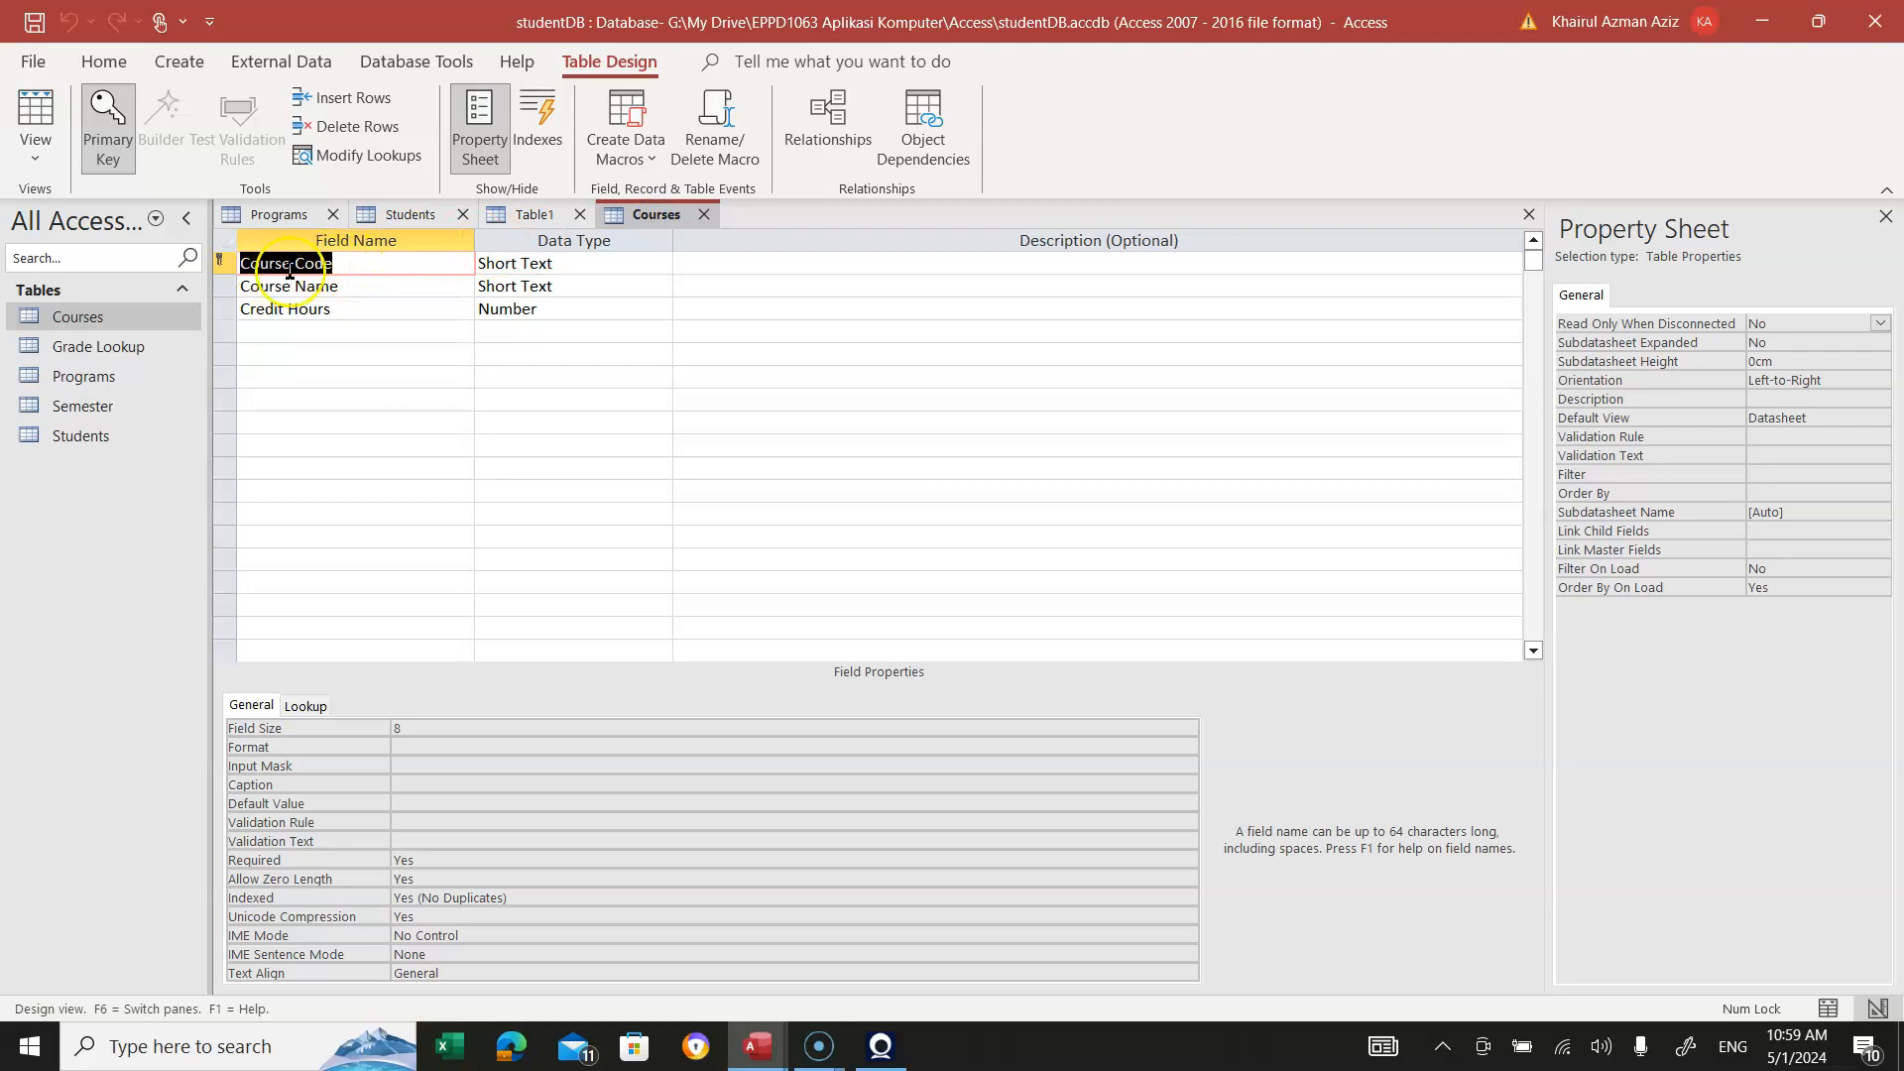
left_click_drag(342, 268, 241, 264)
key("ctrl+c")
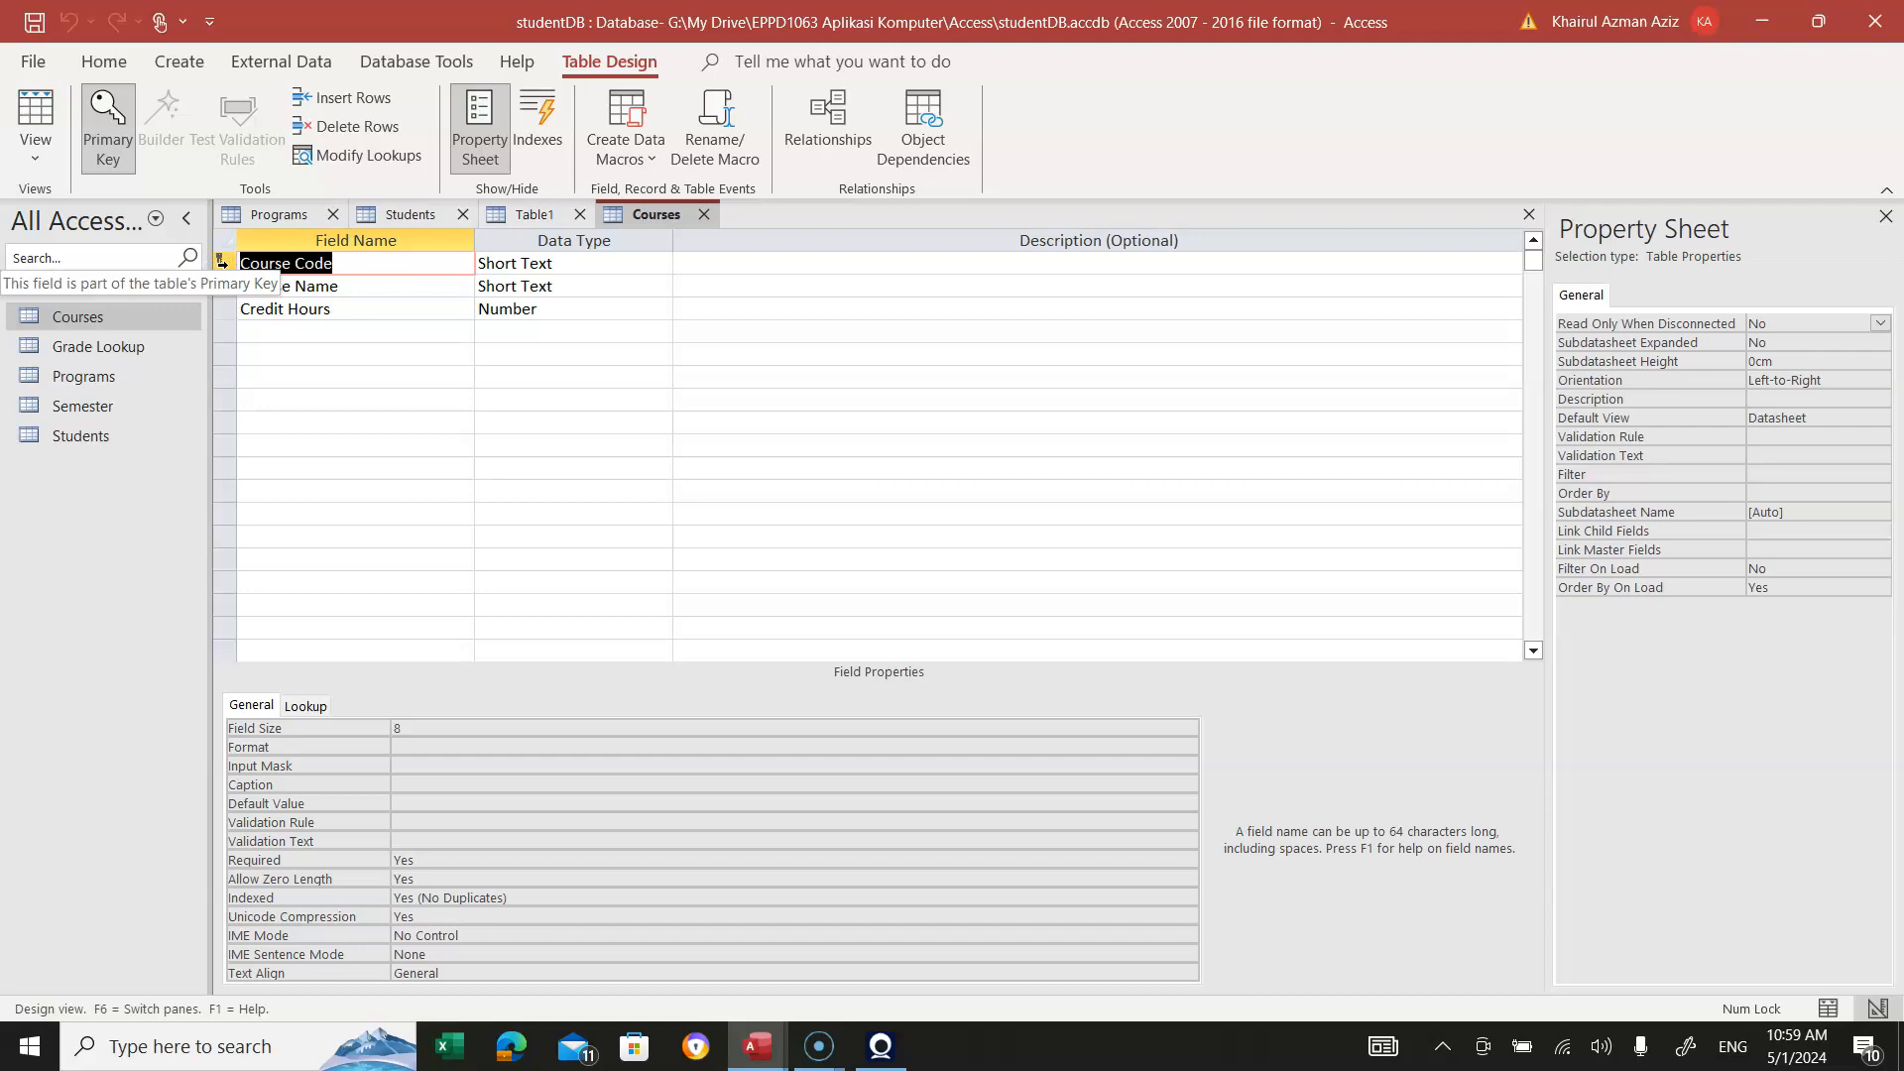
left_click(638, 263)
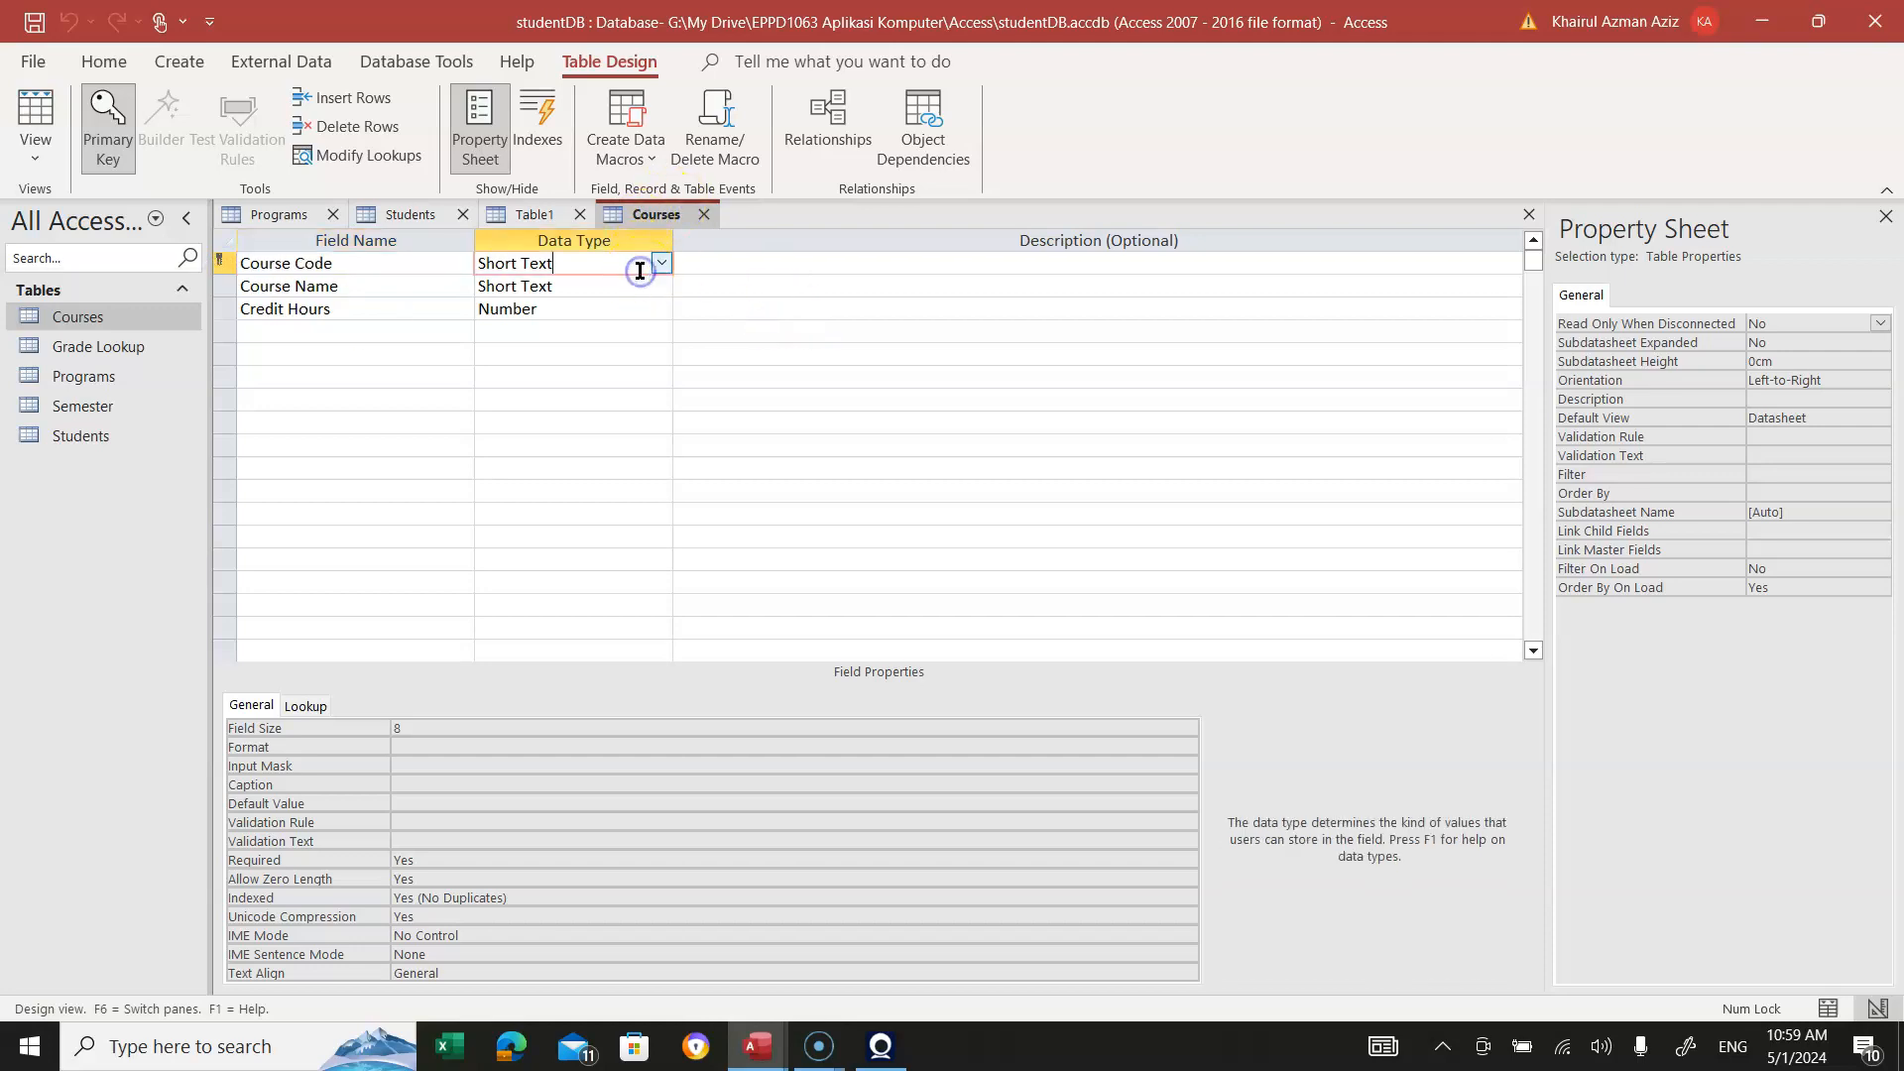
Paste Course Code as the second field of the new table, with the Short Text data type
left_click(532, 216)
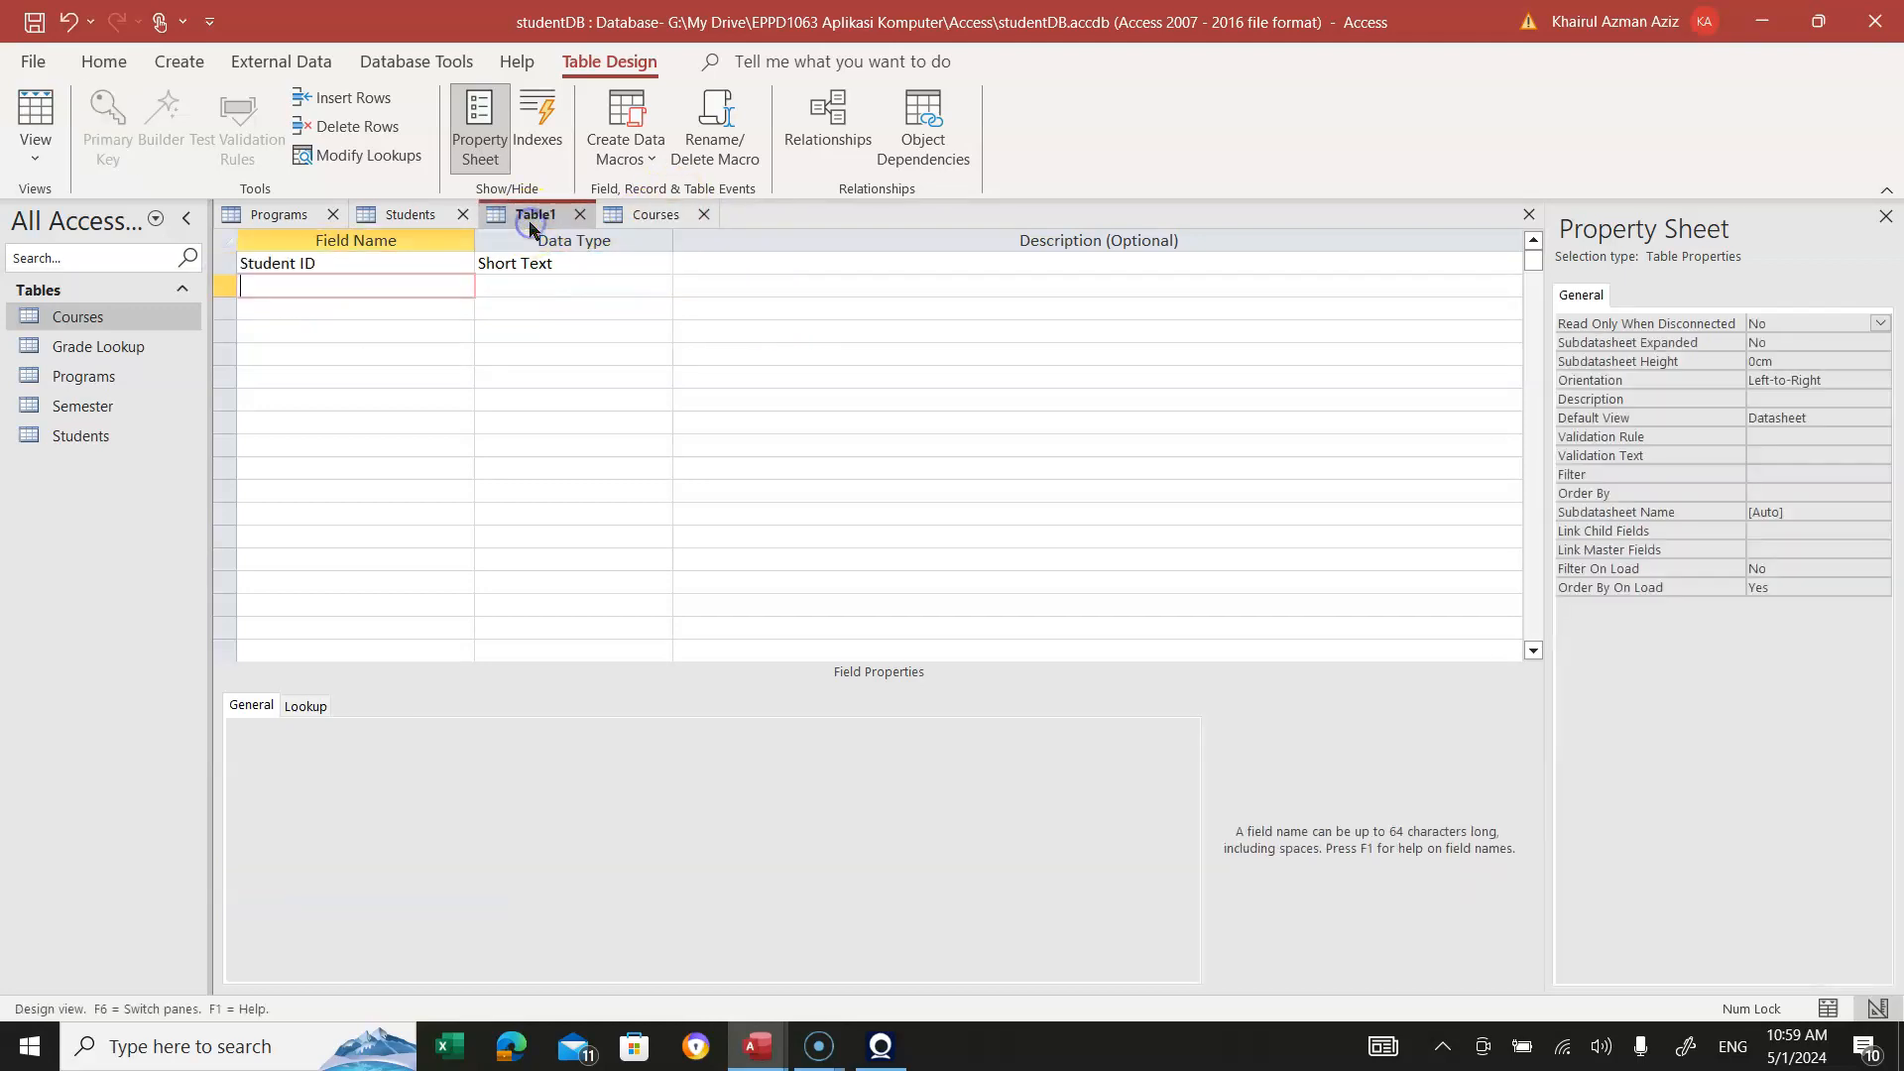
left_click(280, 290)
key("ctrl+v")
left_click(532, 288)
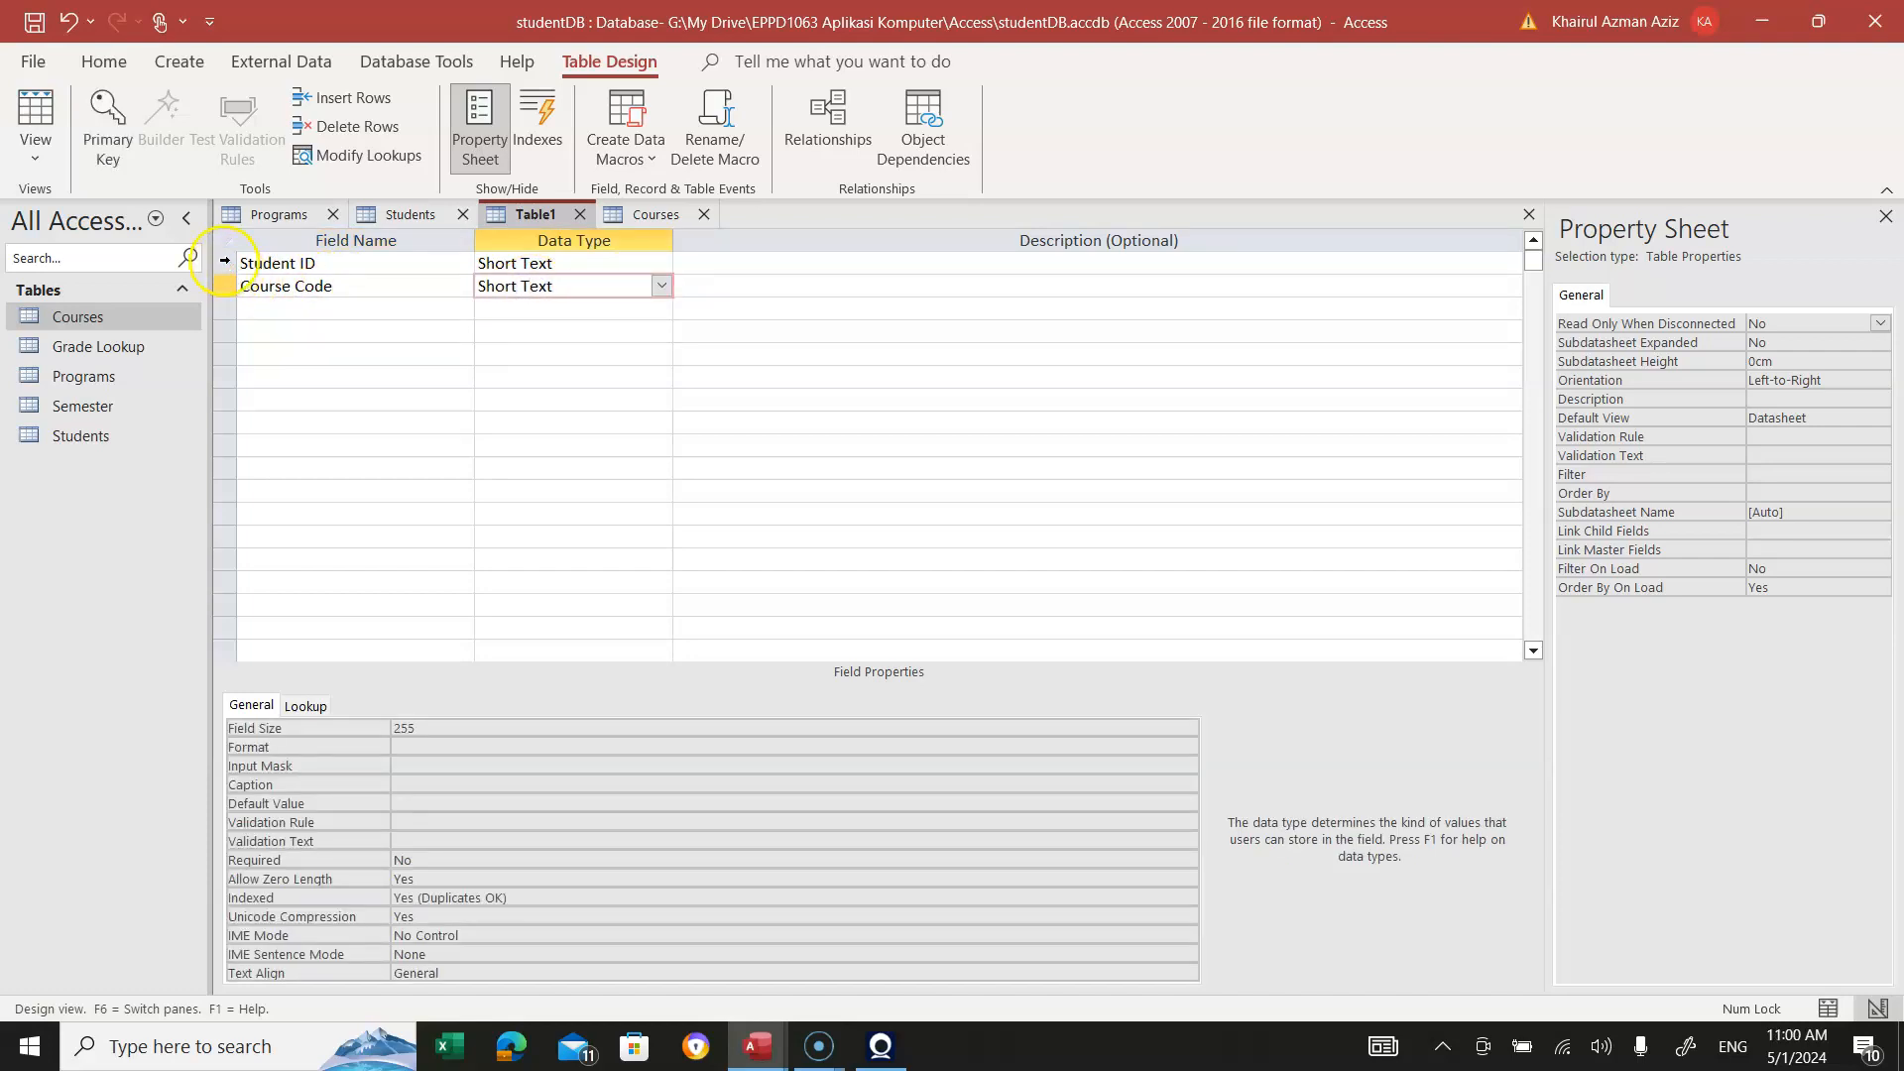
Set Student ID and Course Code together as the composite primary key of the new table
left_click(224, 285)
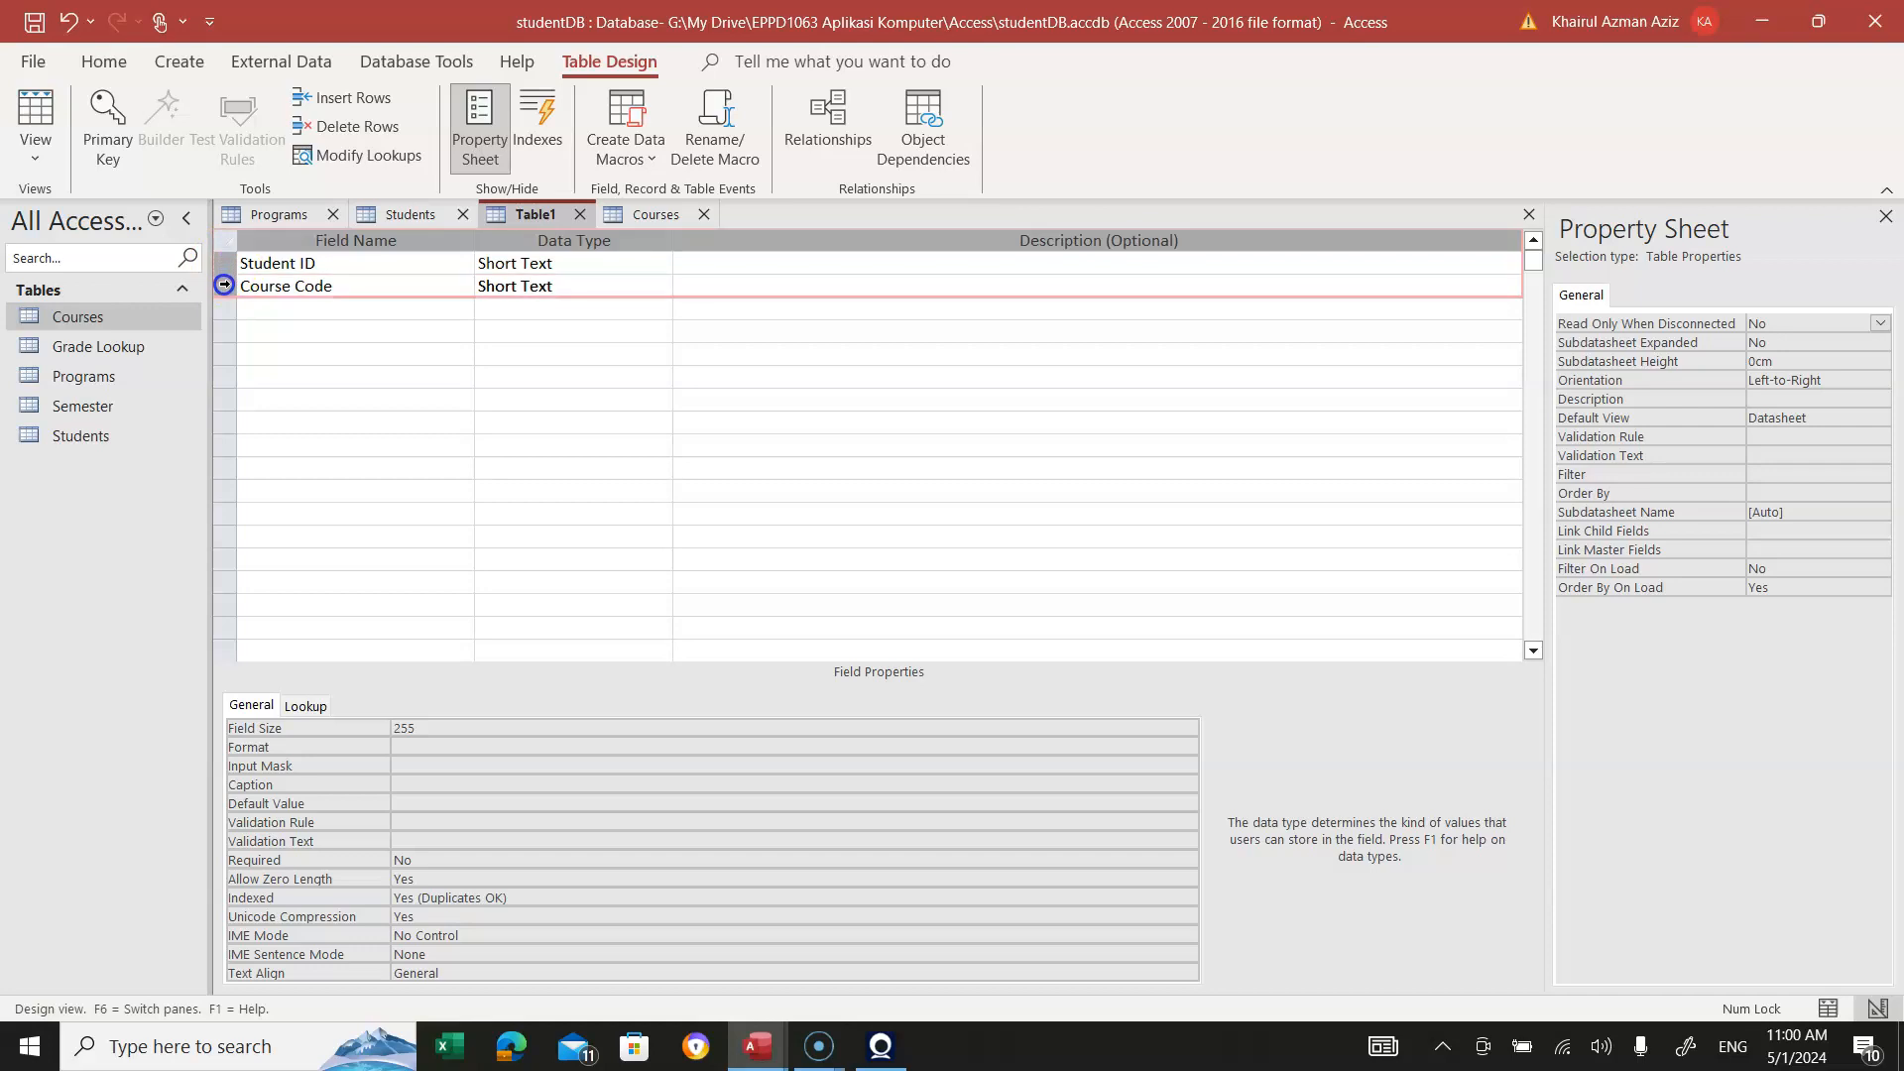
left_click(236, 264)
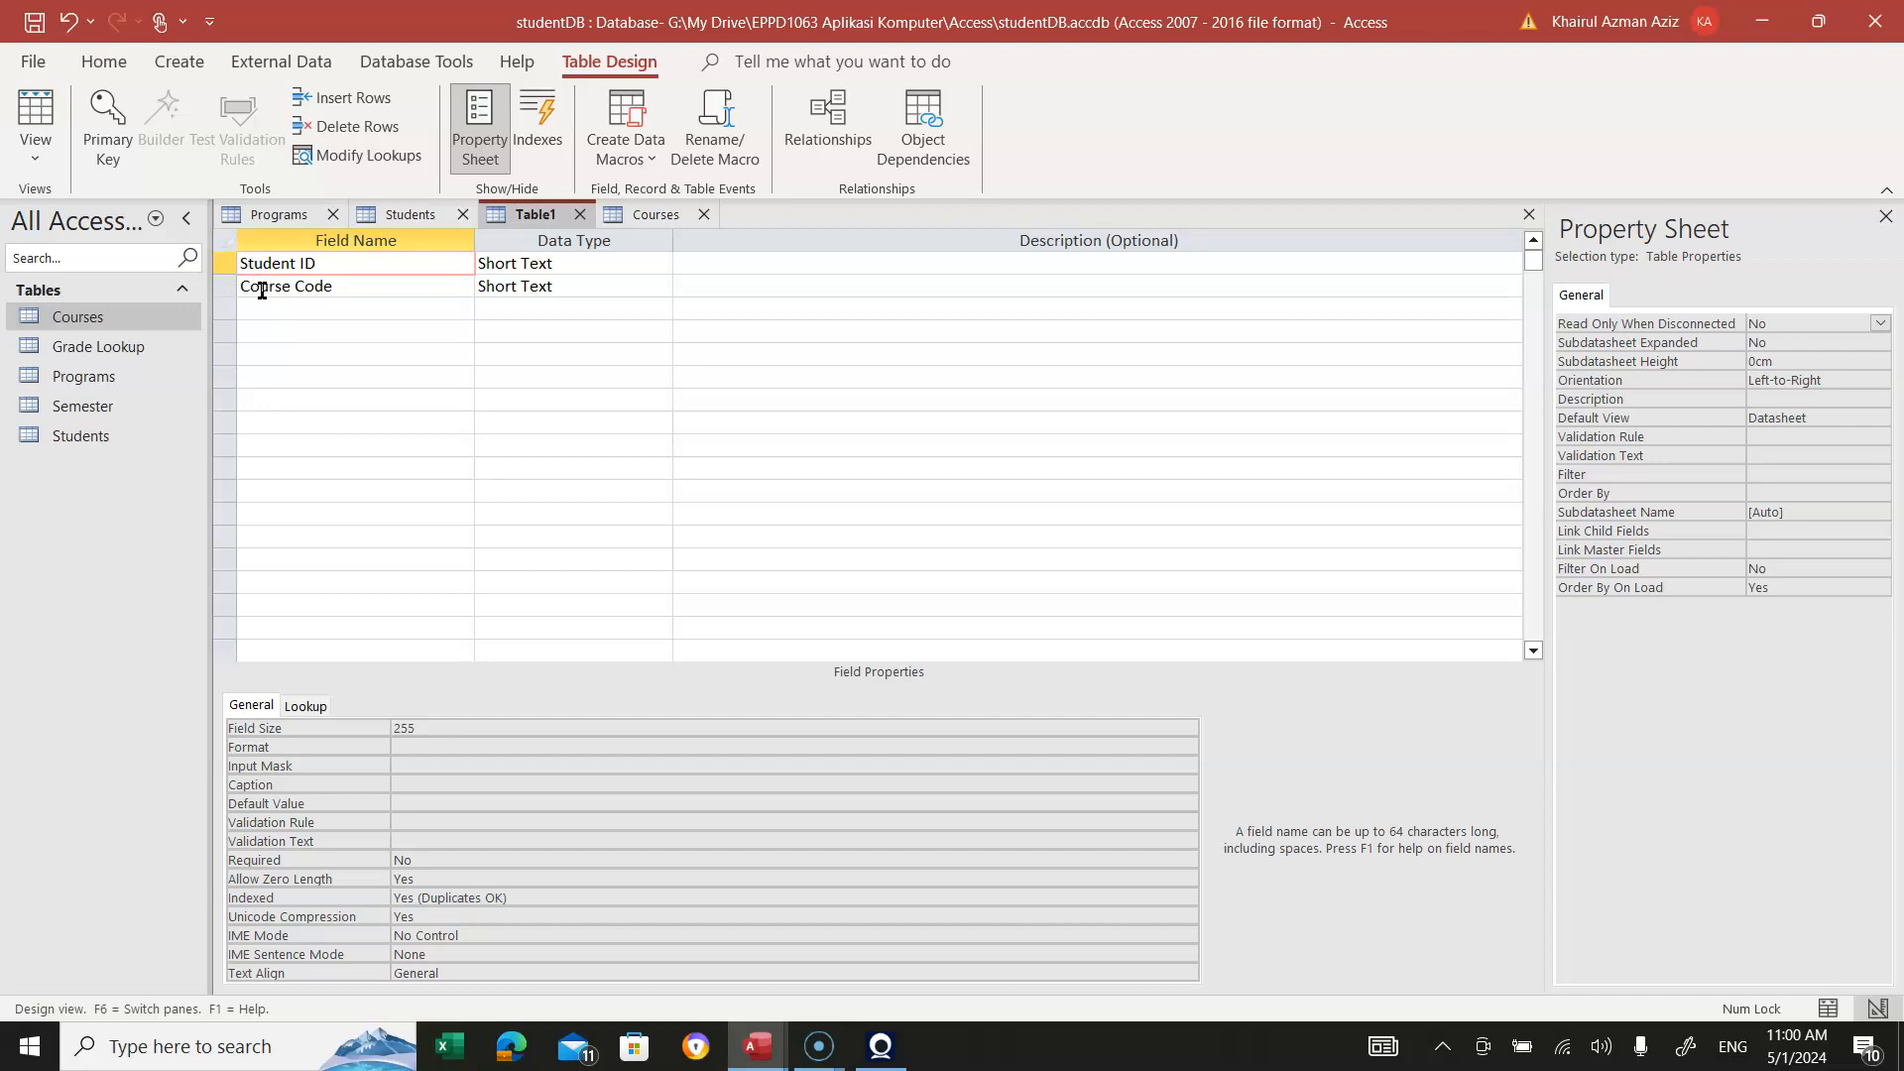
left_click(228, 264)
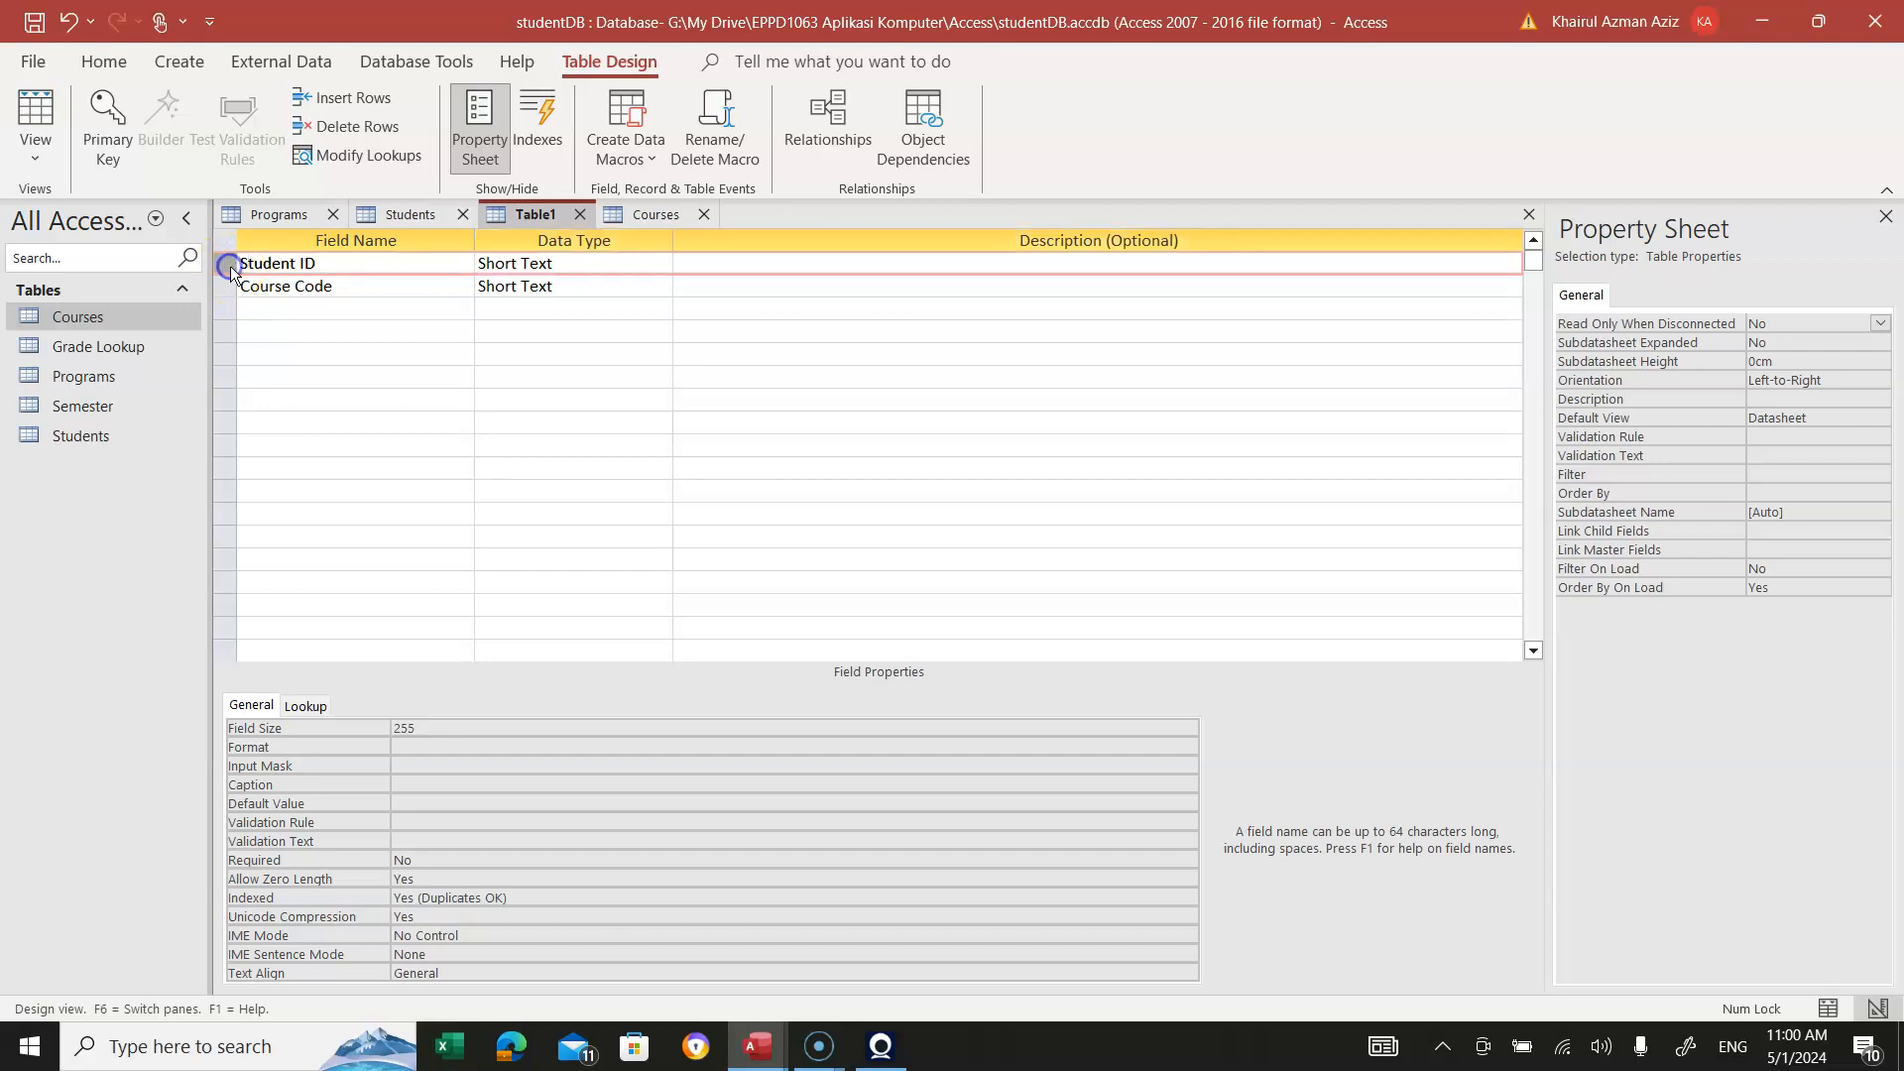
left_click(230, 286)
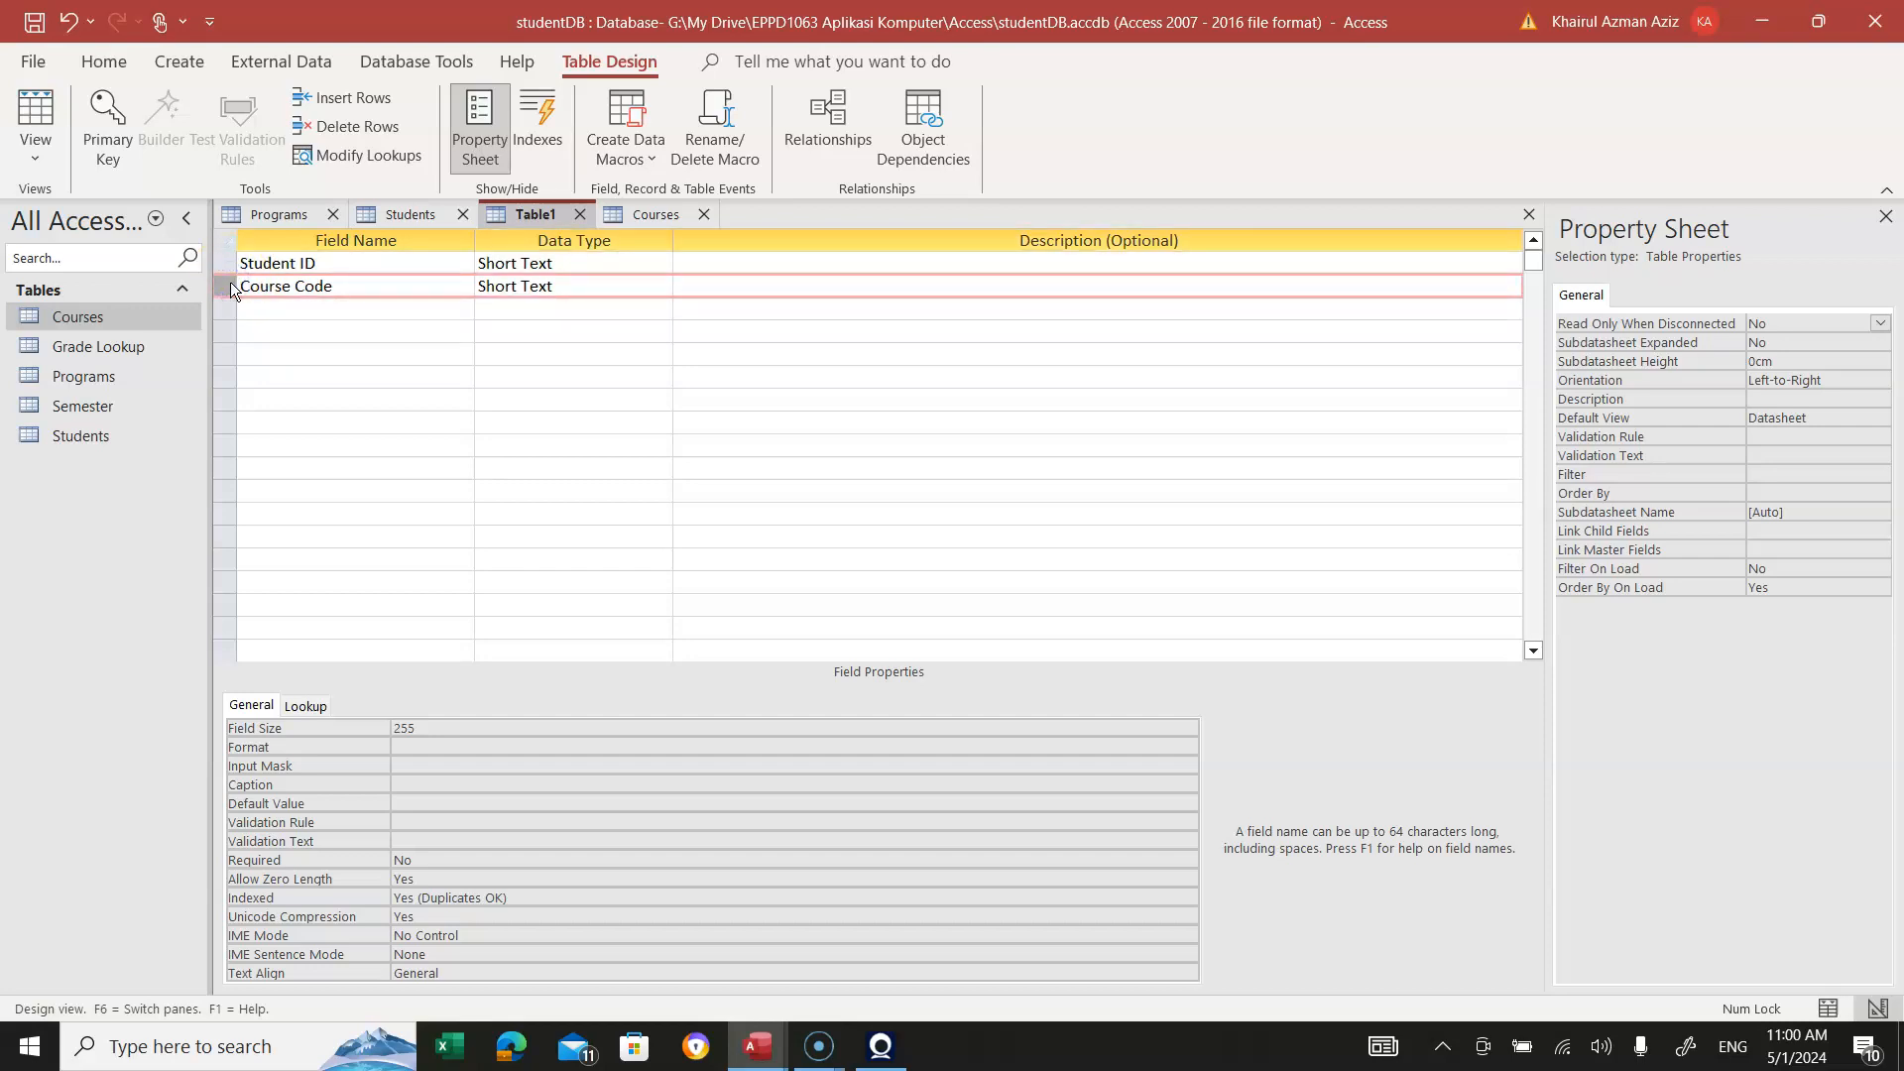
left_click(227, 263)
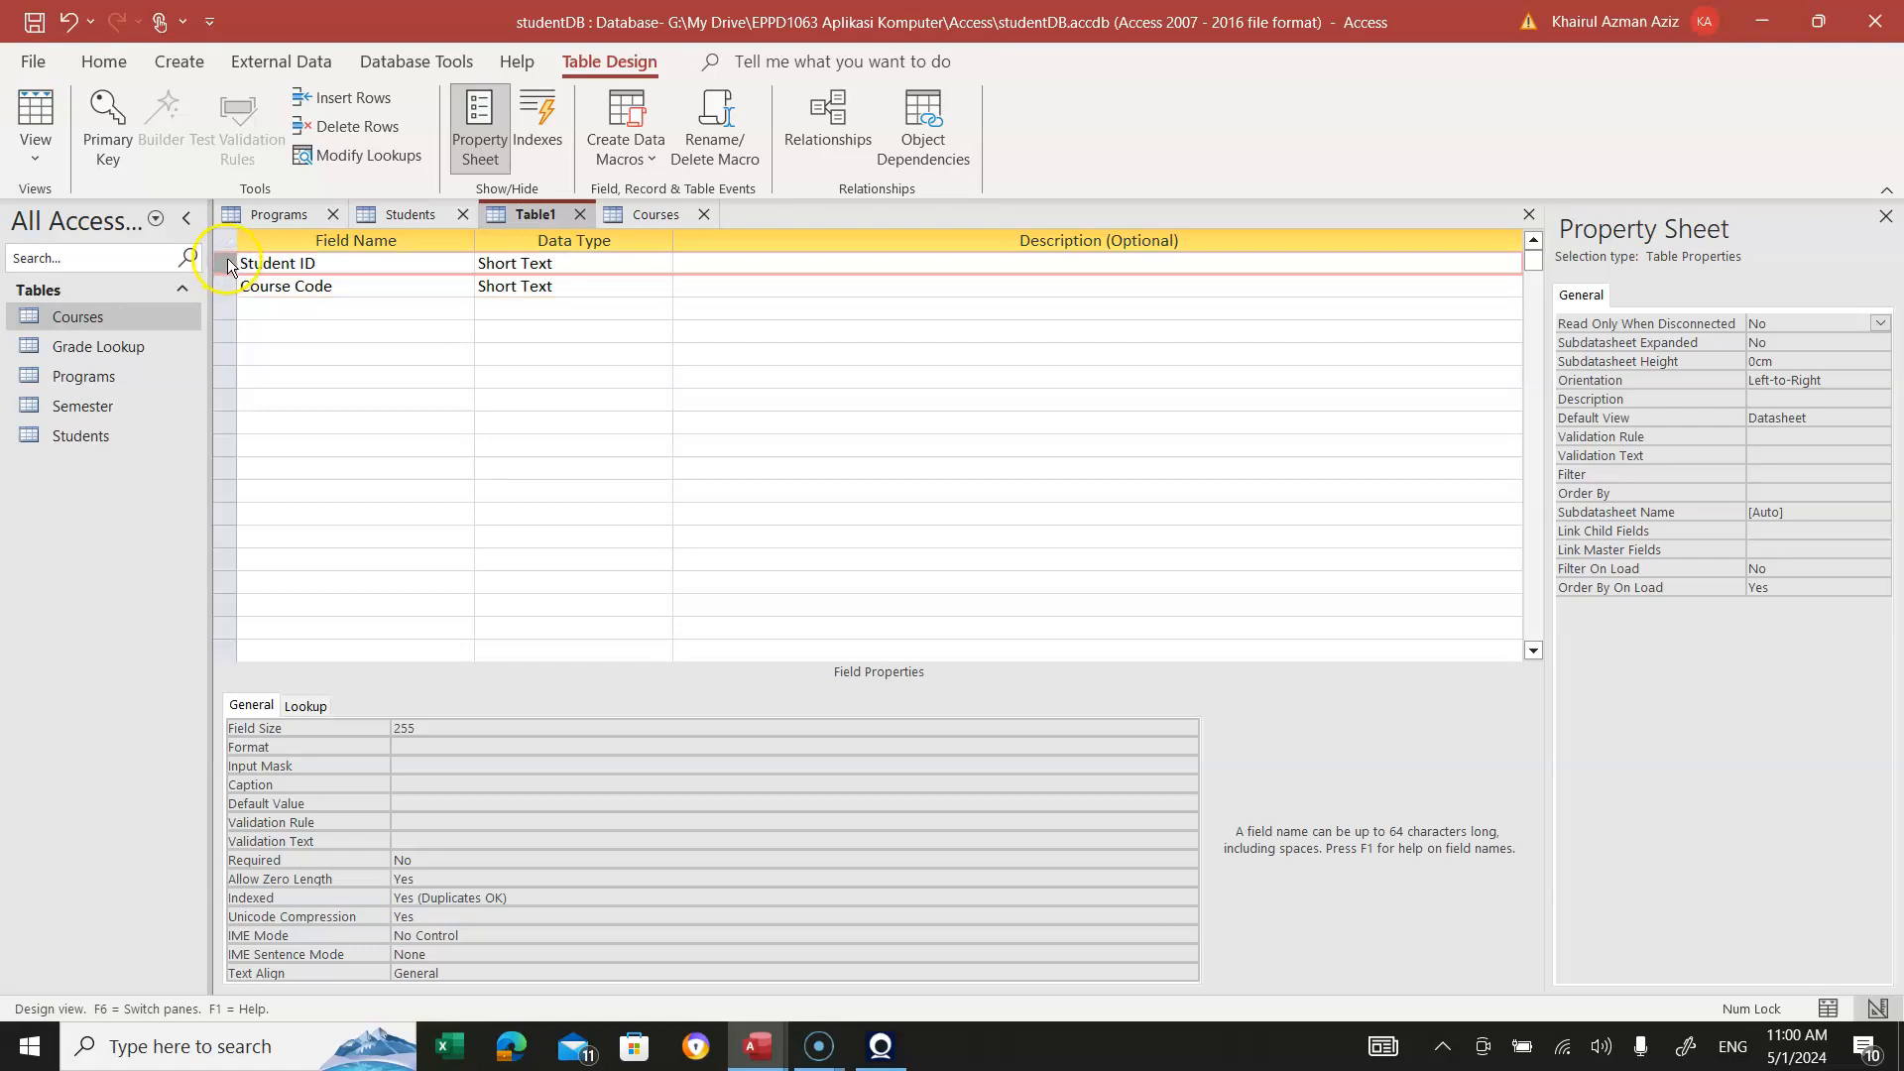
left_click(228, 262, "shift")
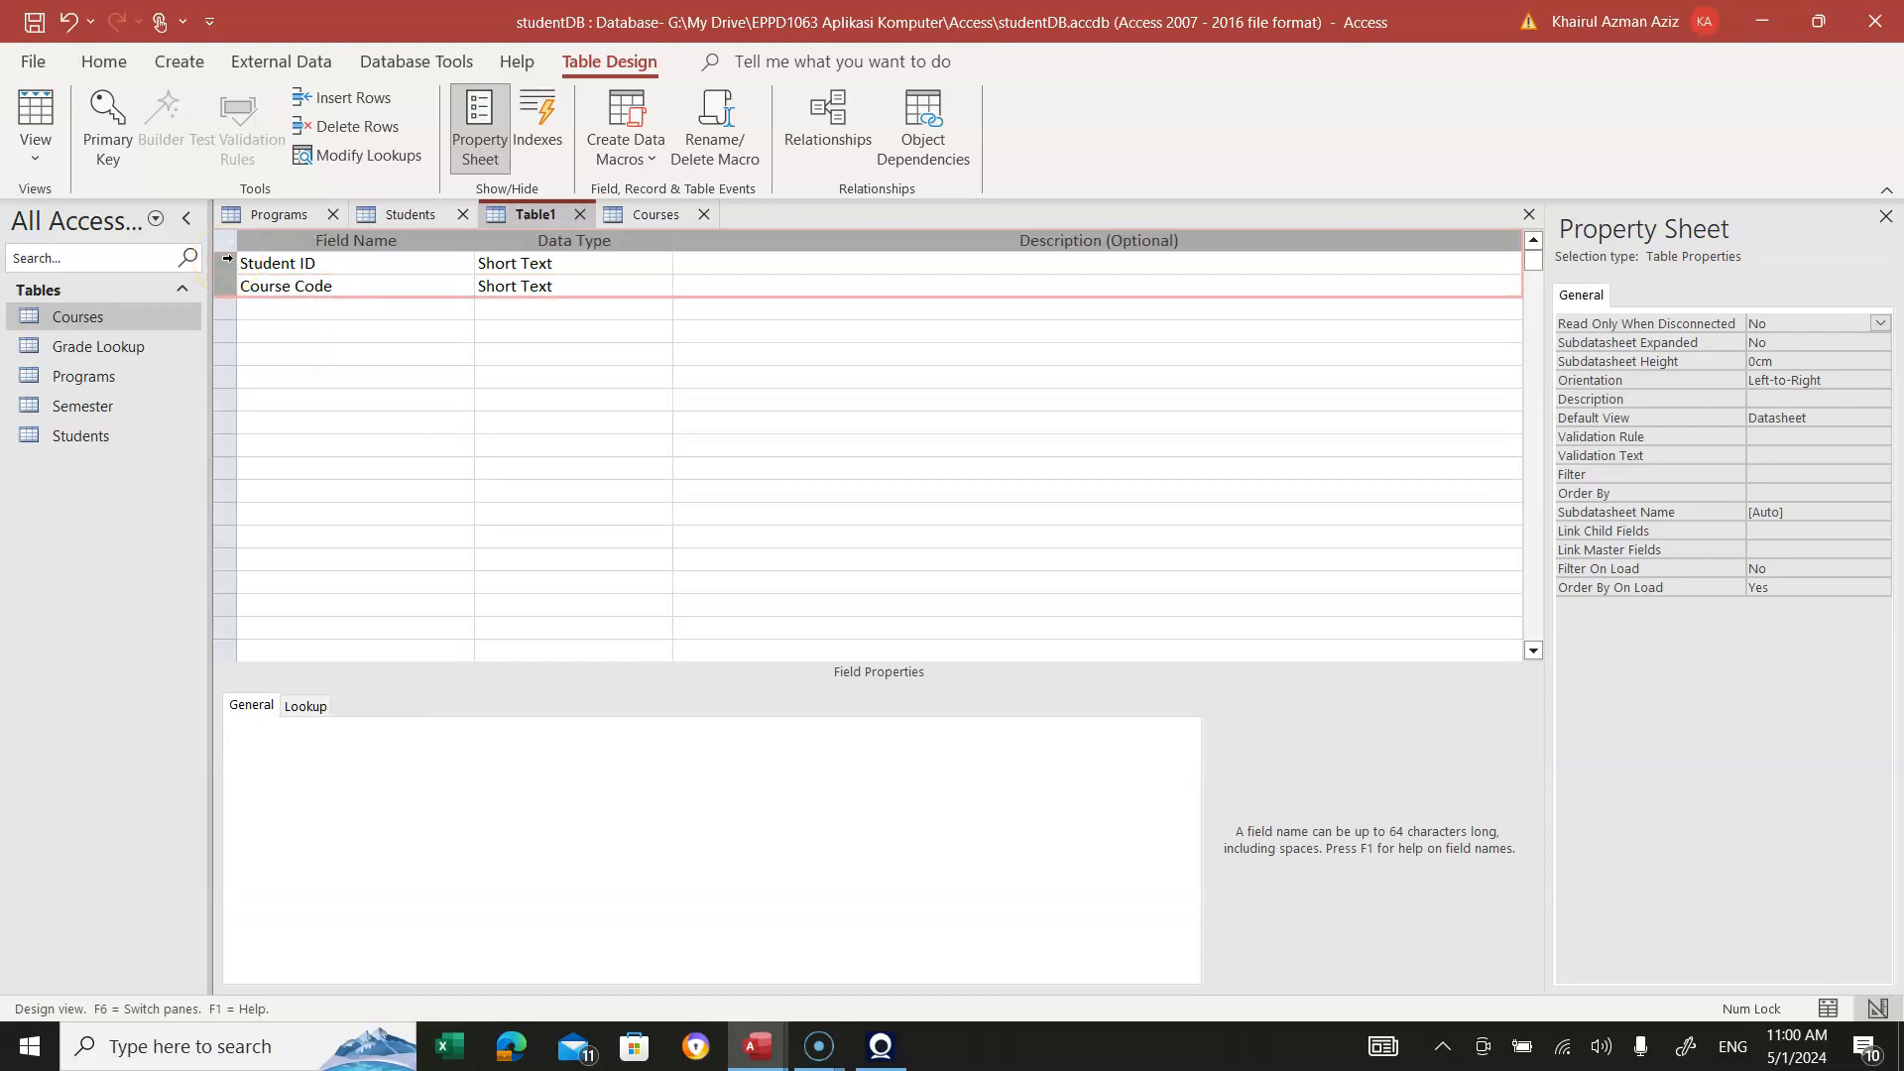
left_click(111, 119)
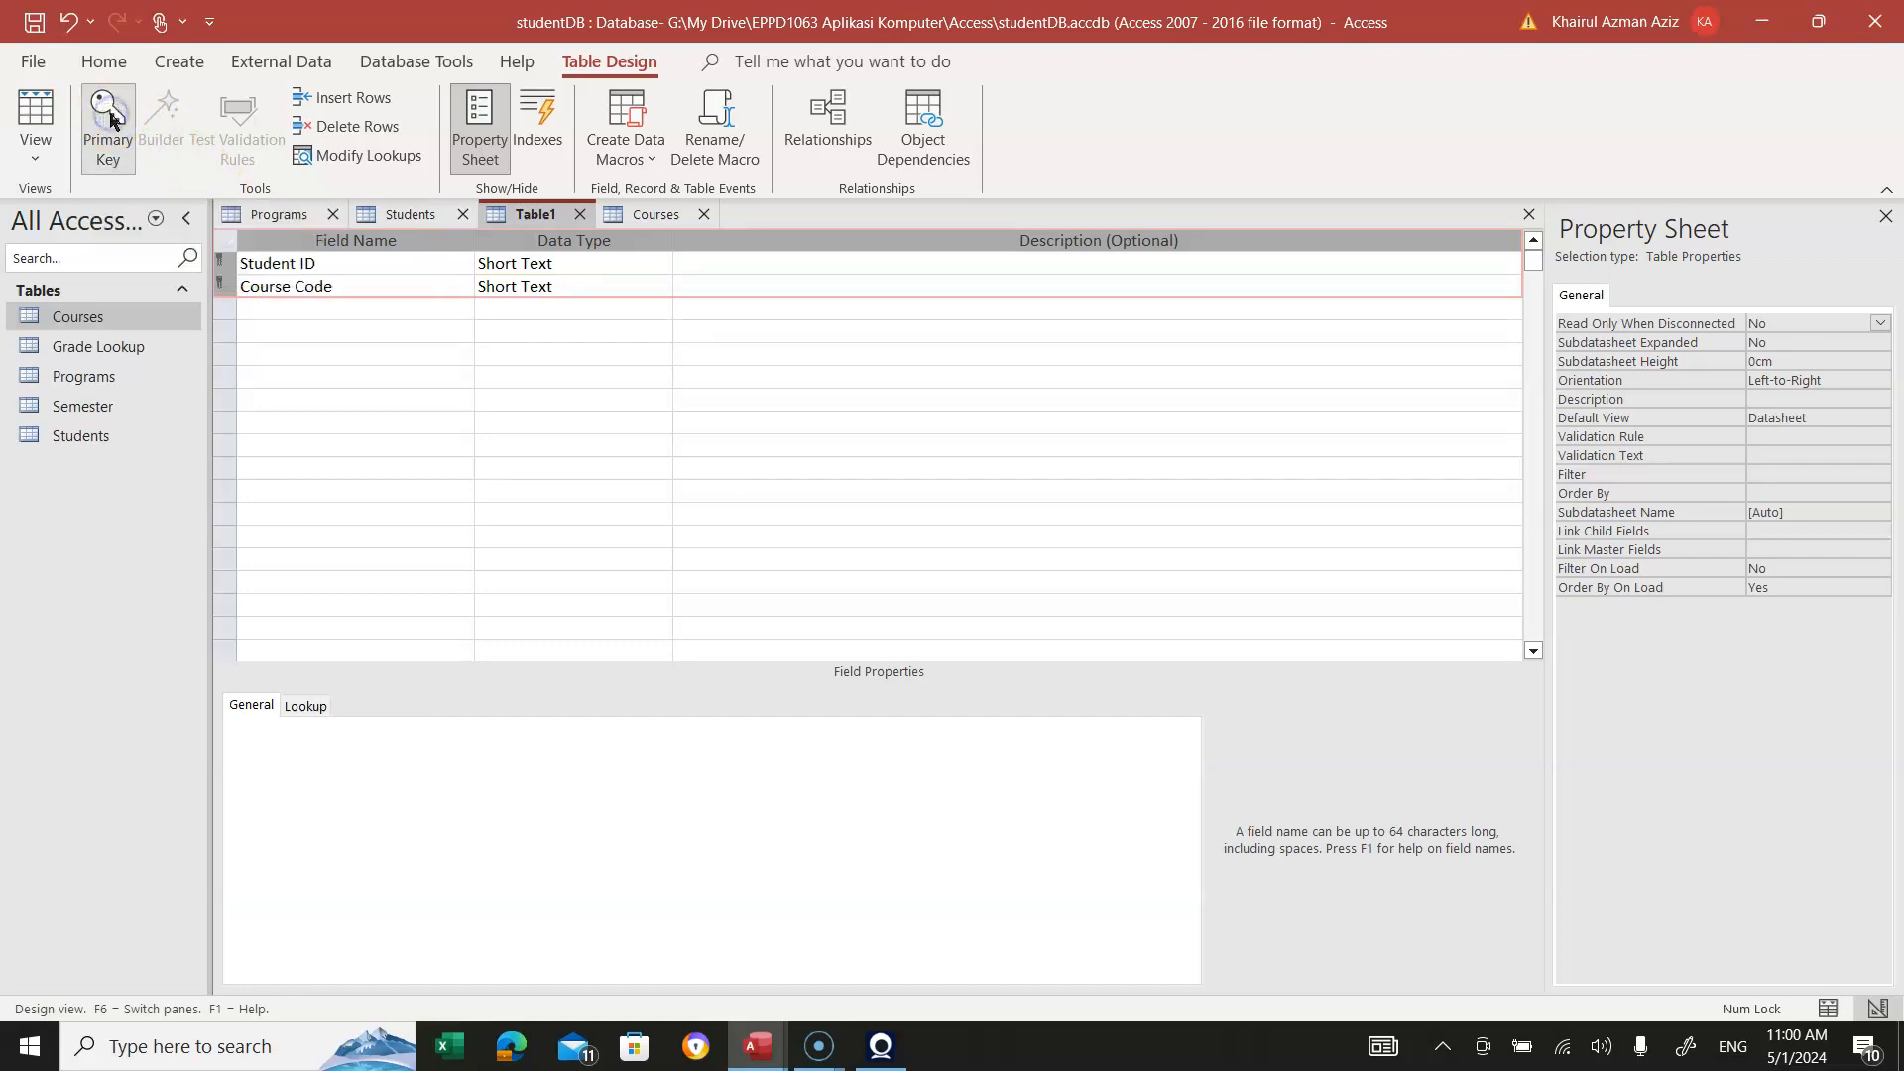
left_click(319, 310)
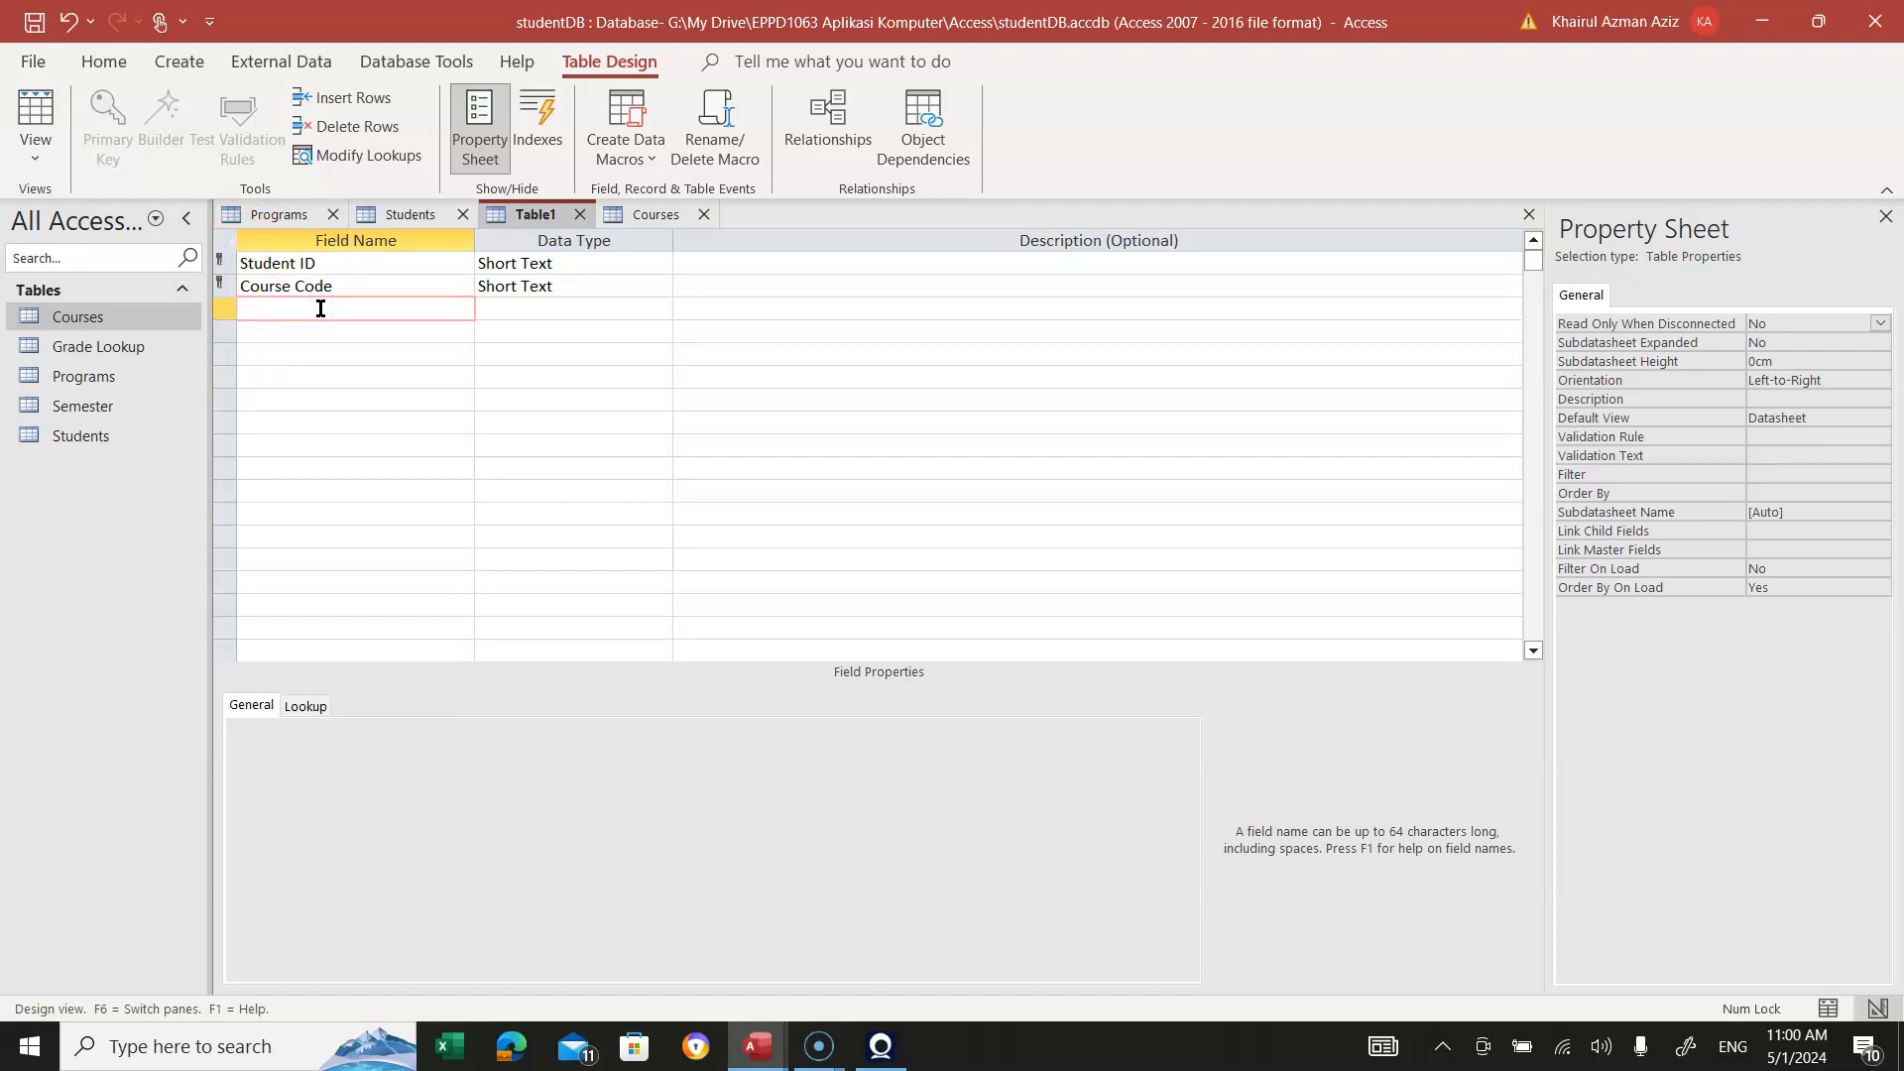
Open the Semester table in Design View and copy its Semester Code field name
left_click(327, 303)
left_click(526, 212)
left_click(293, 315)
right_click(60, 413)
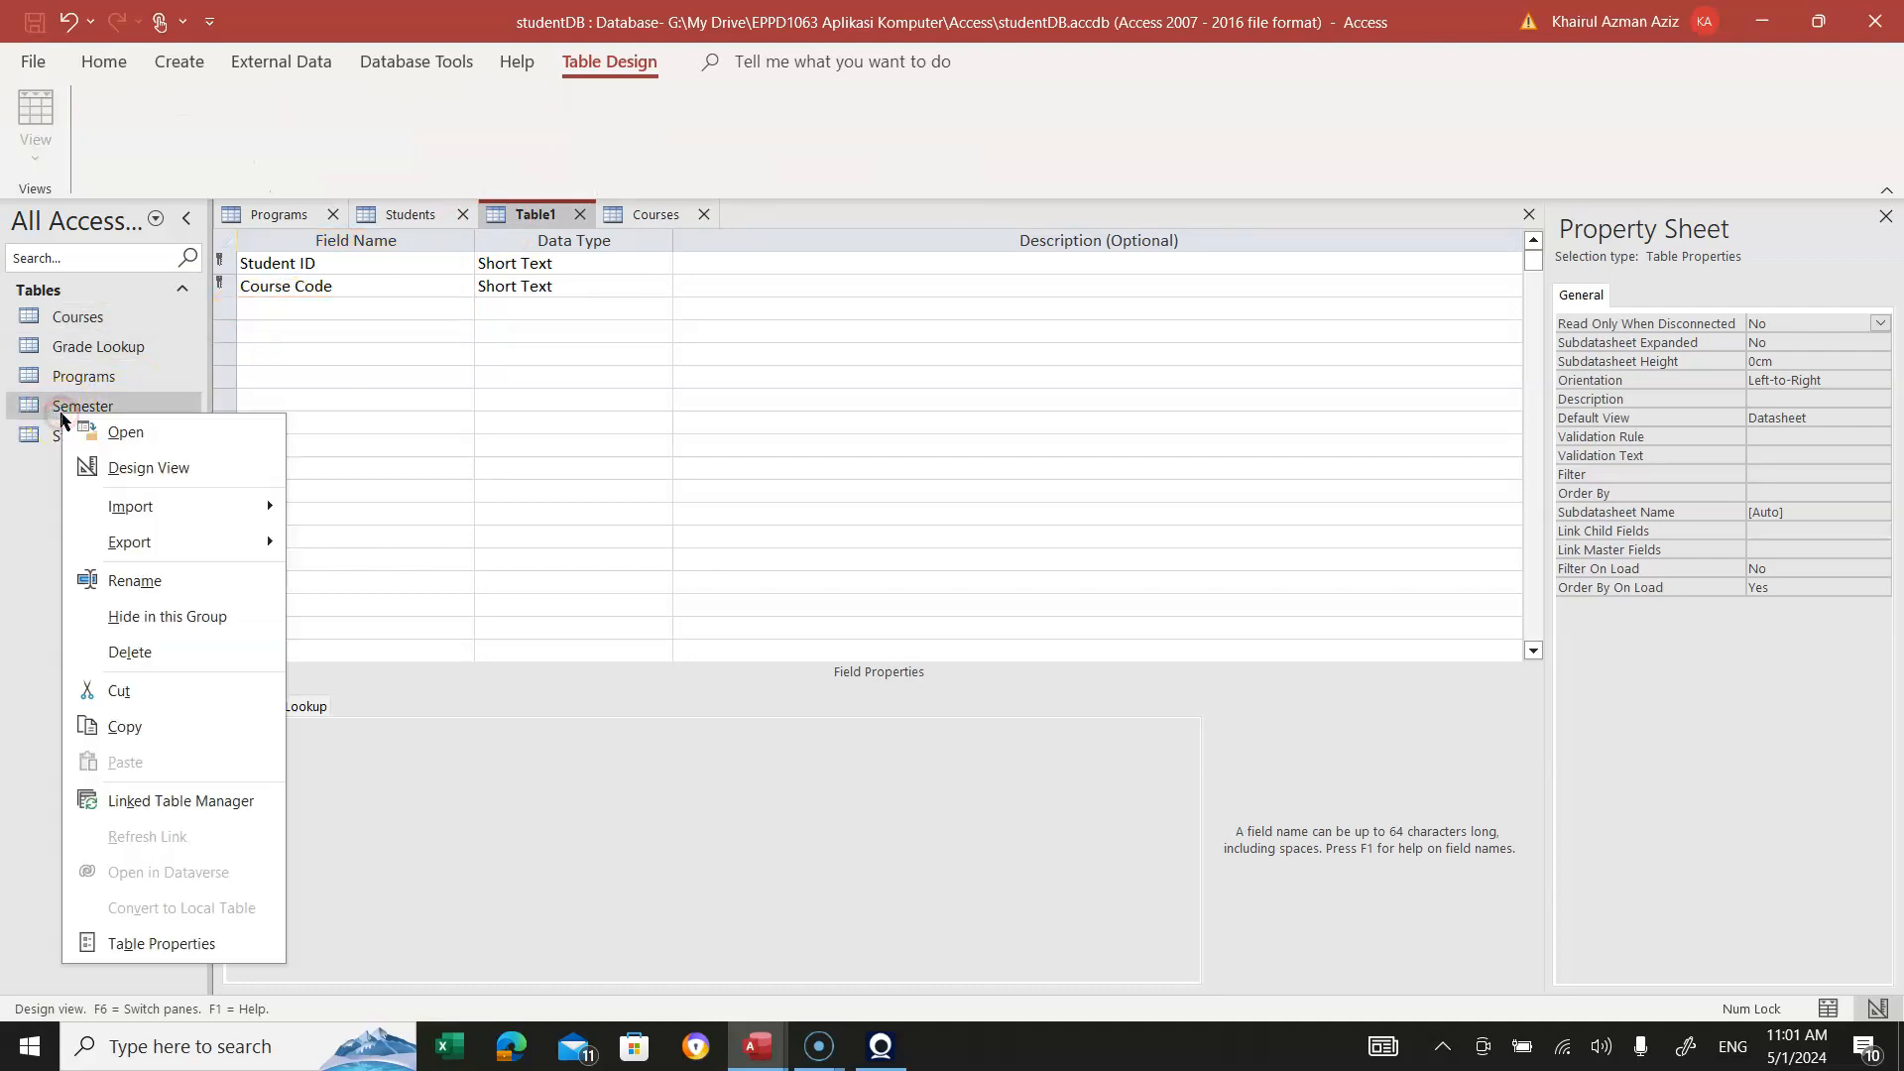
left_click(149, 468)
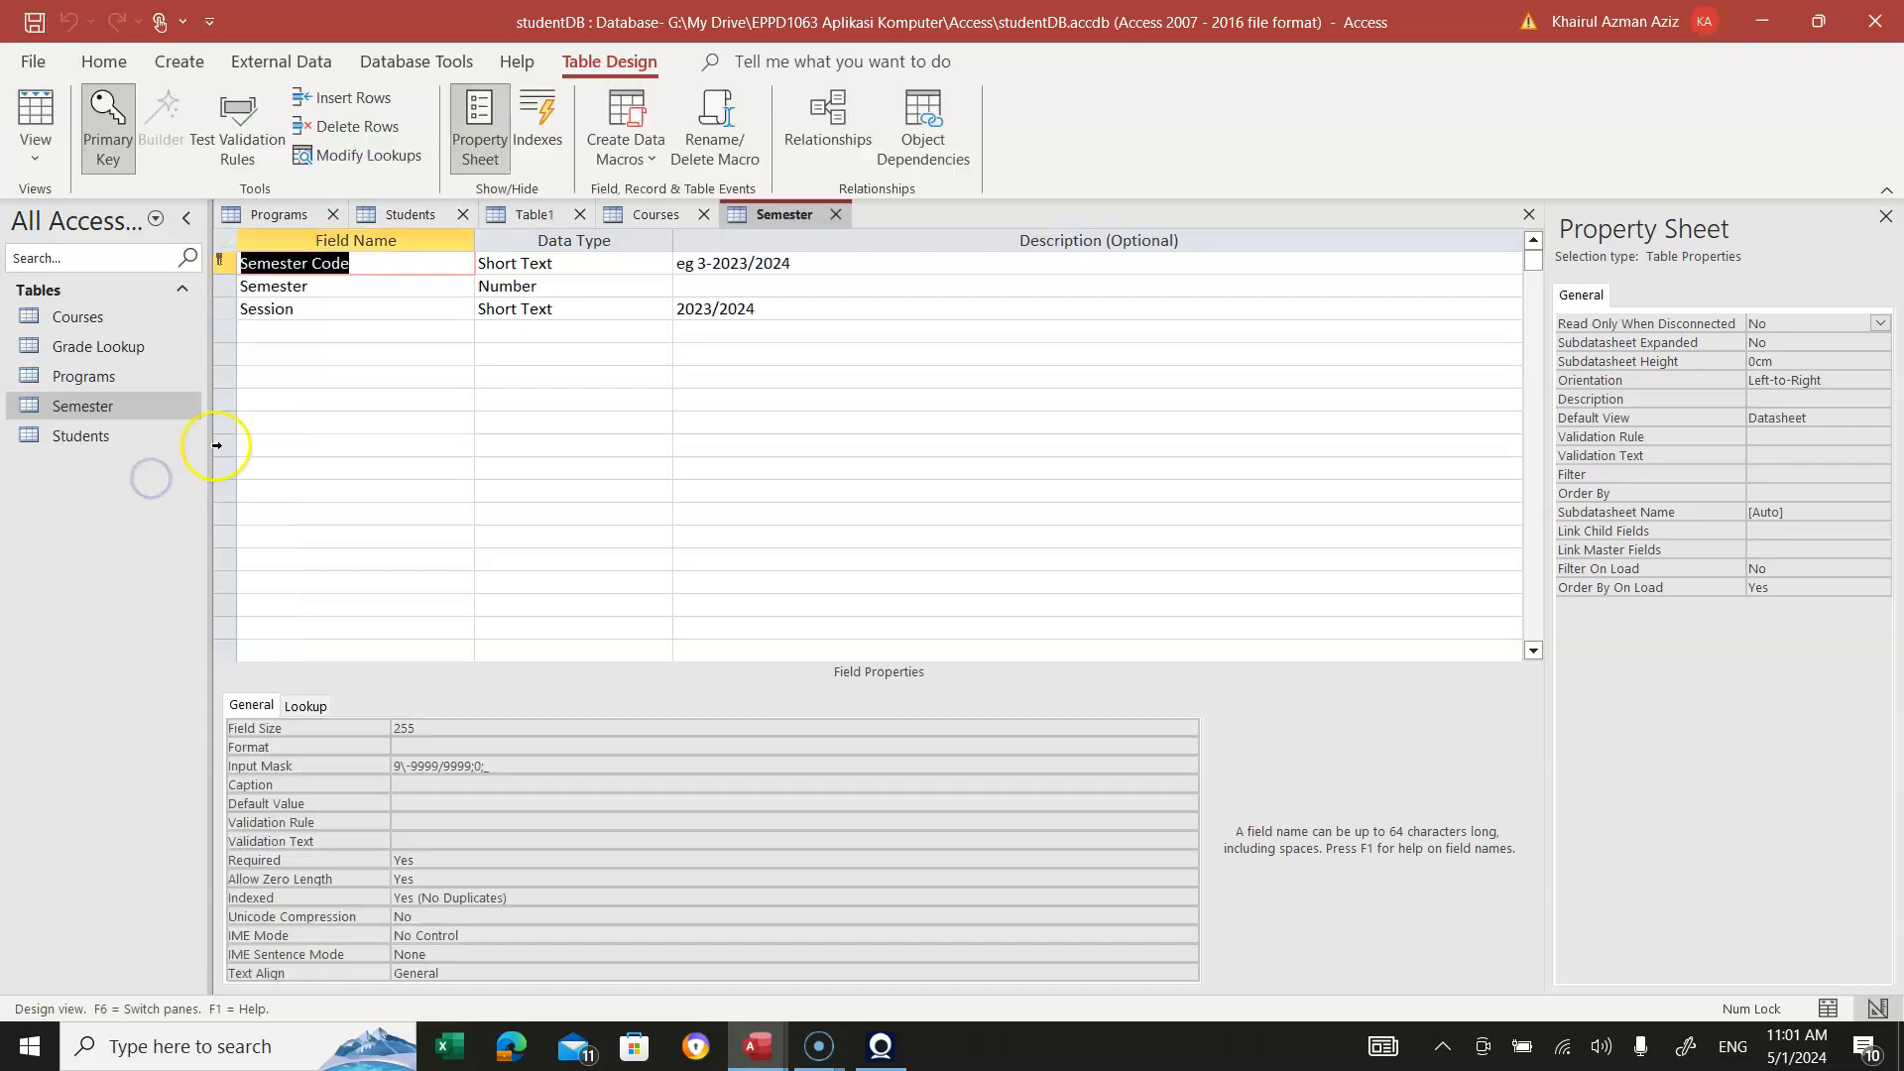
left_click(358, 263)
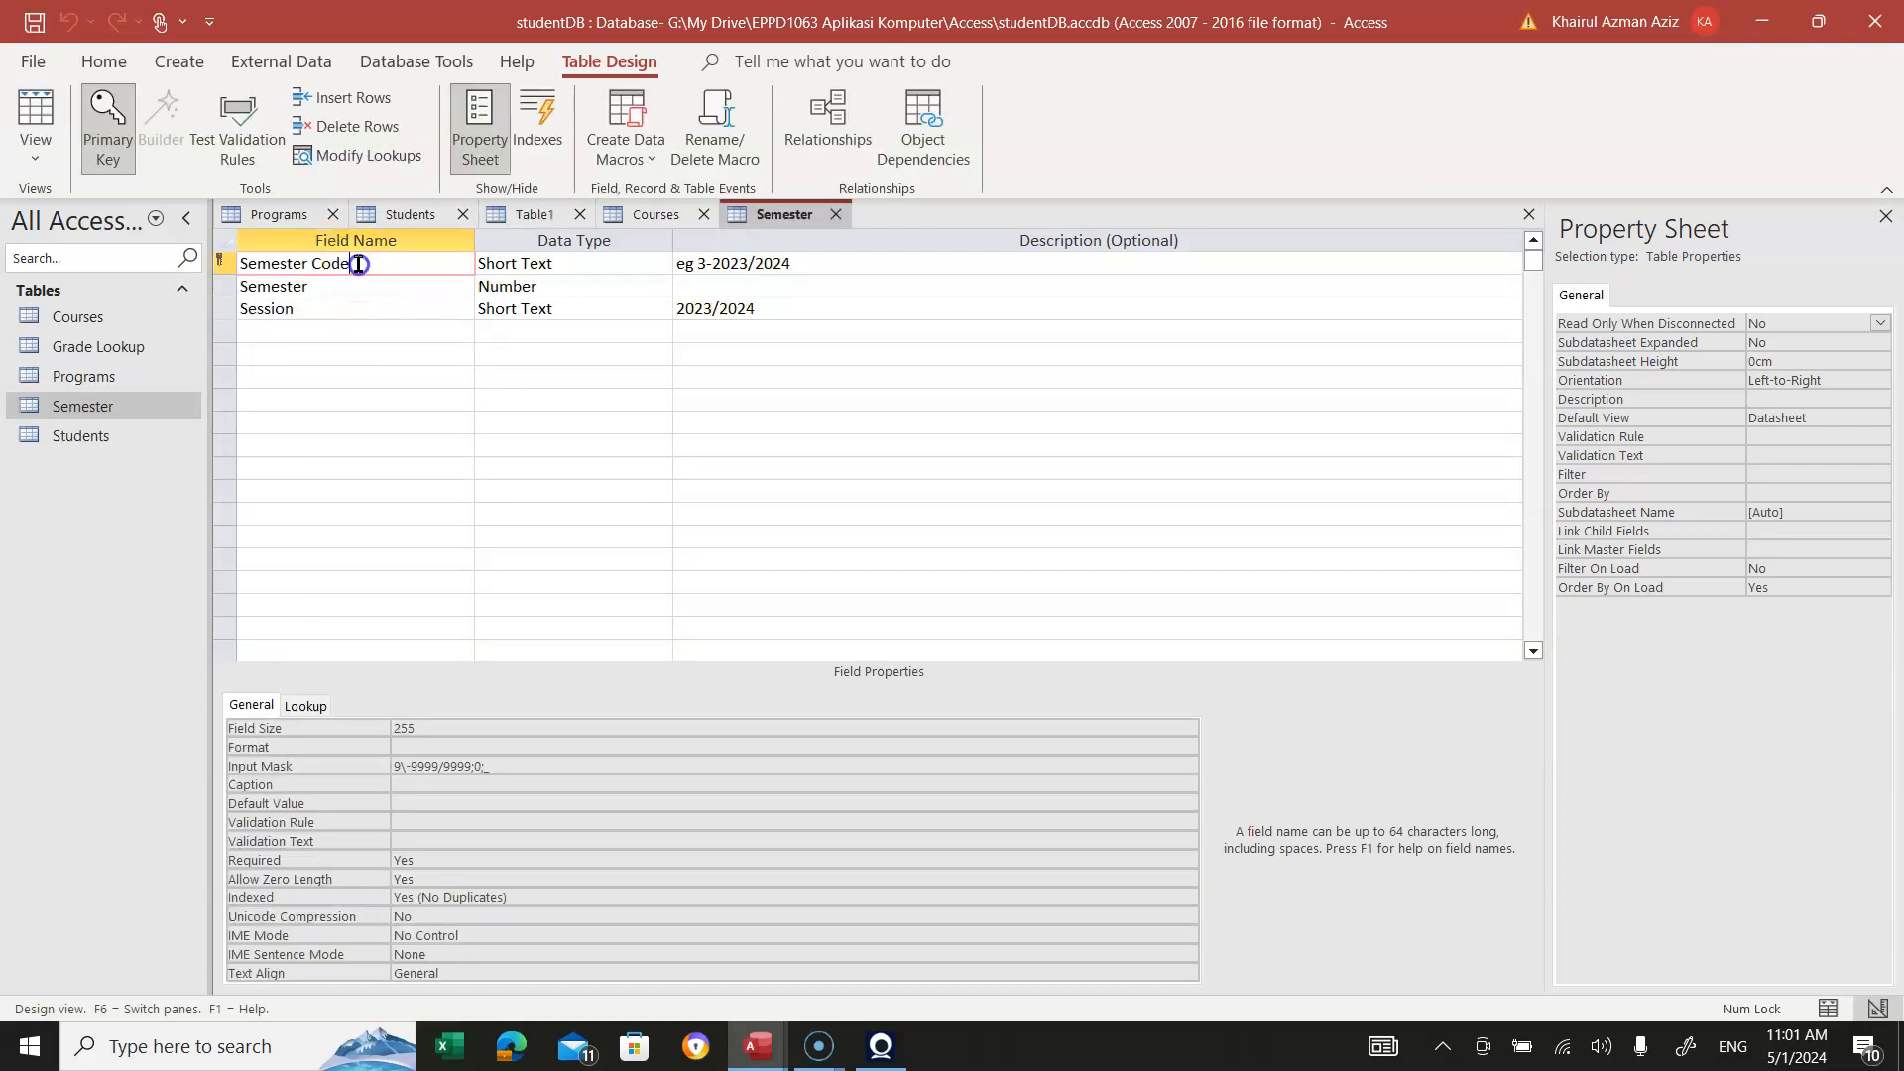
left_click_drag(358, 264, 236, 263)
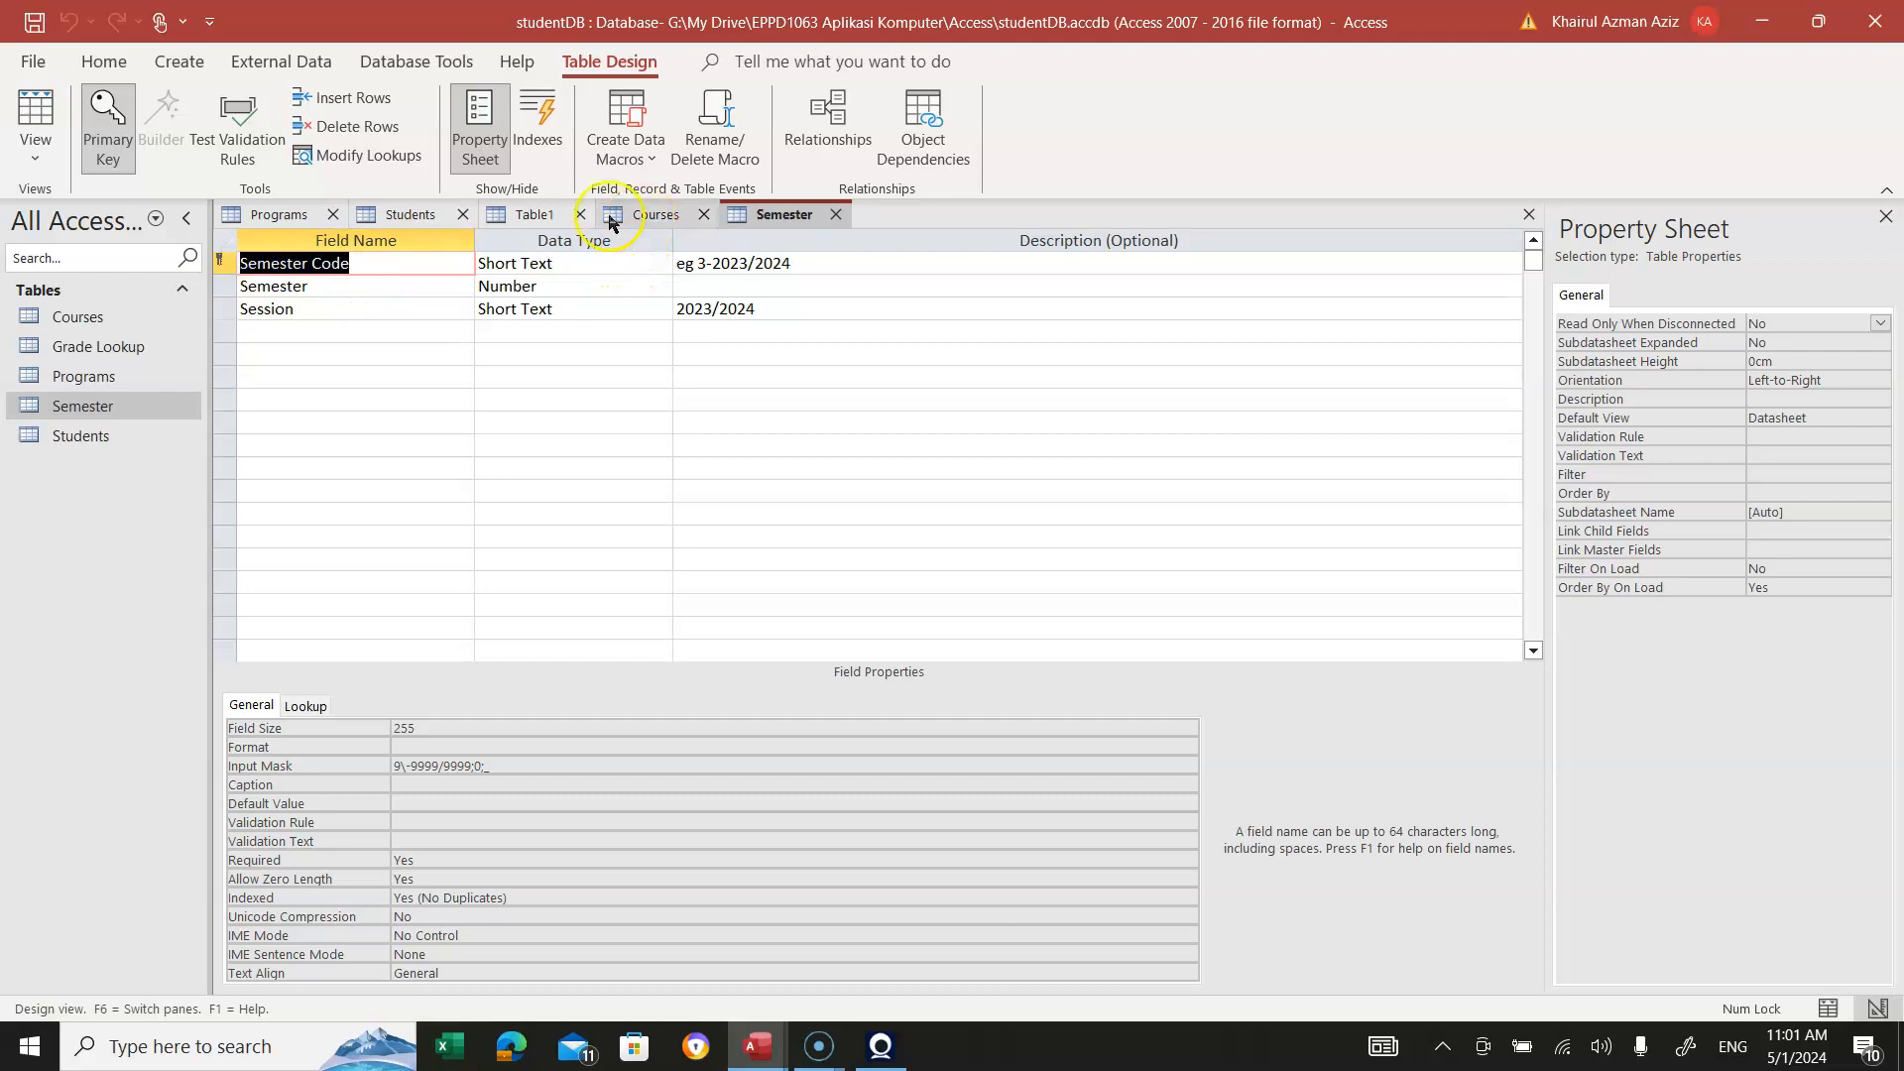
Add Semester Code as the new table's third field with the Short Text type, checking the type against the Semester table
left_click(533, 216)
left_click(317, 308)
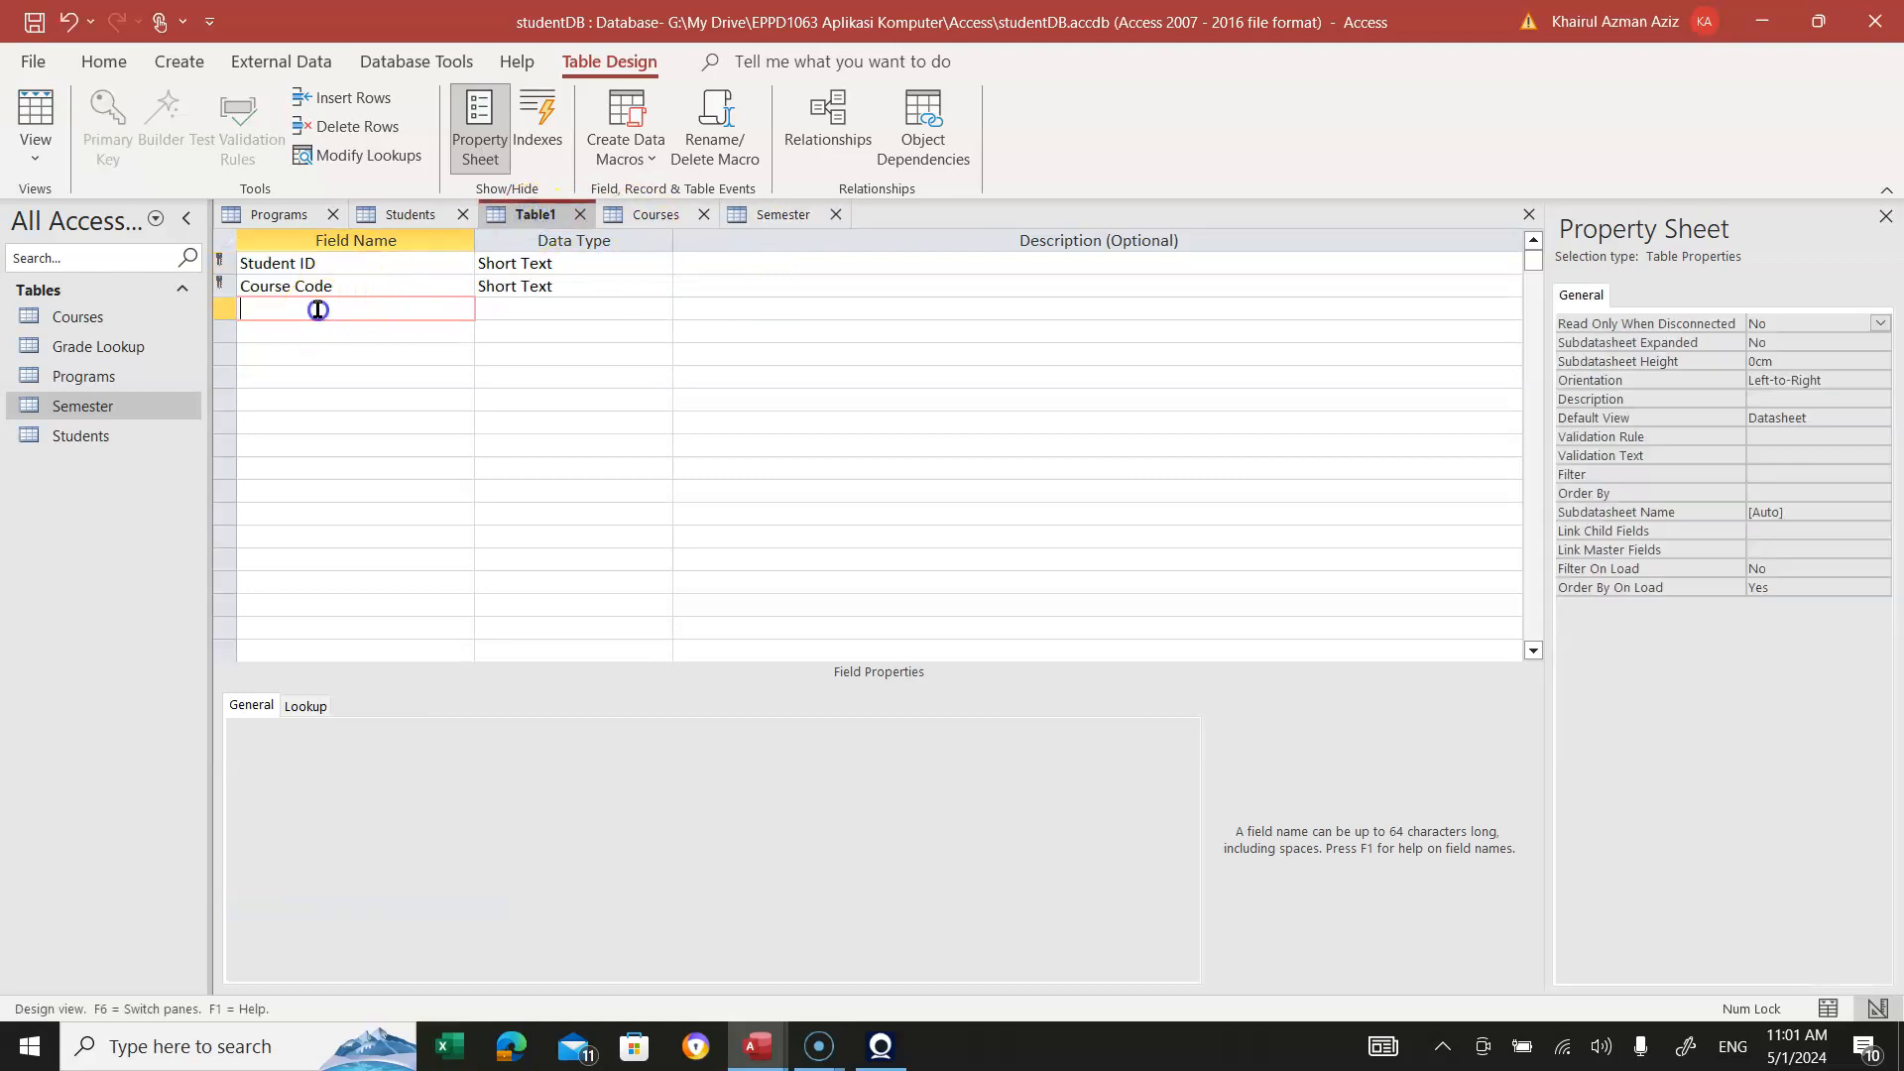
type("Semester Code")
left_click(801, 216)
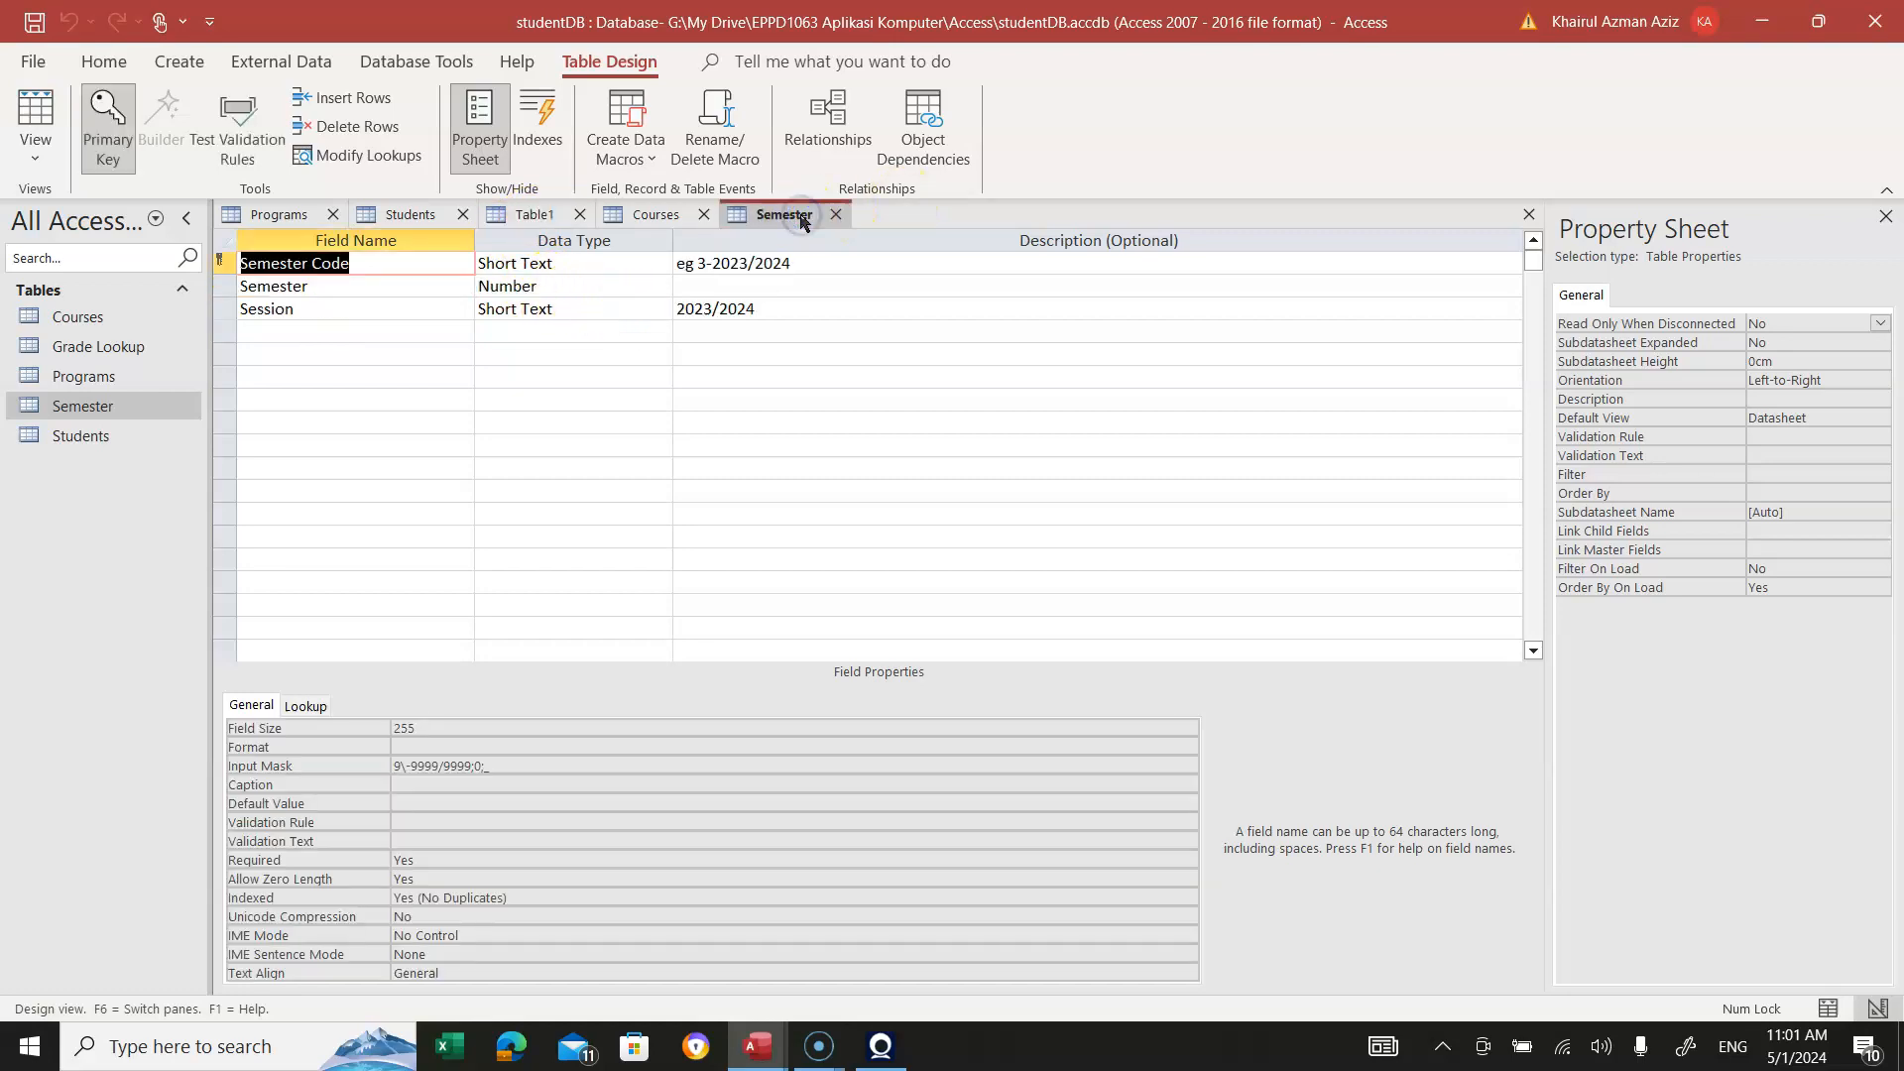
left_click(534, 214)
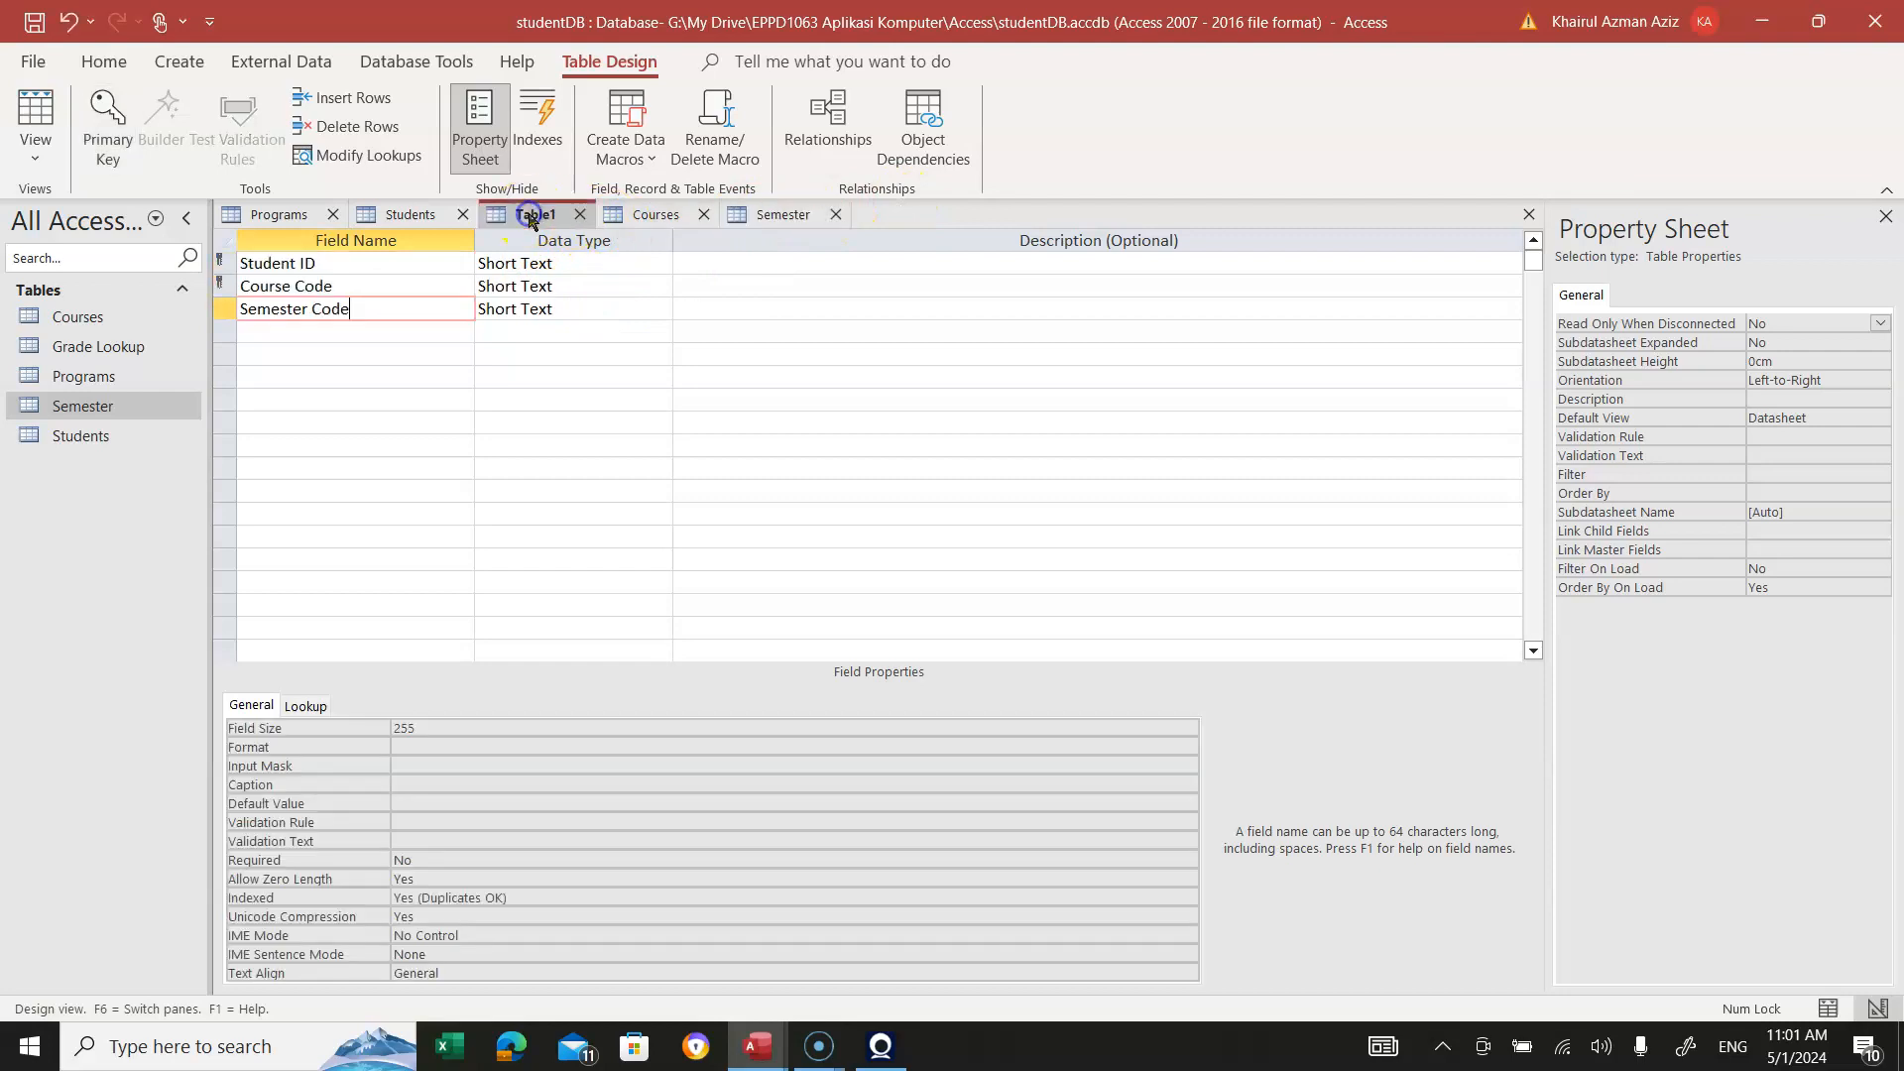
Add a fourth field named Grade with the Short Text data type to the new table
left_click(286, 337)
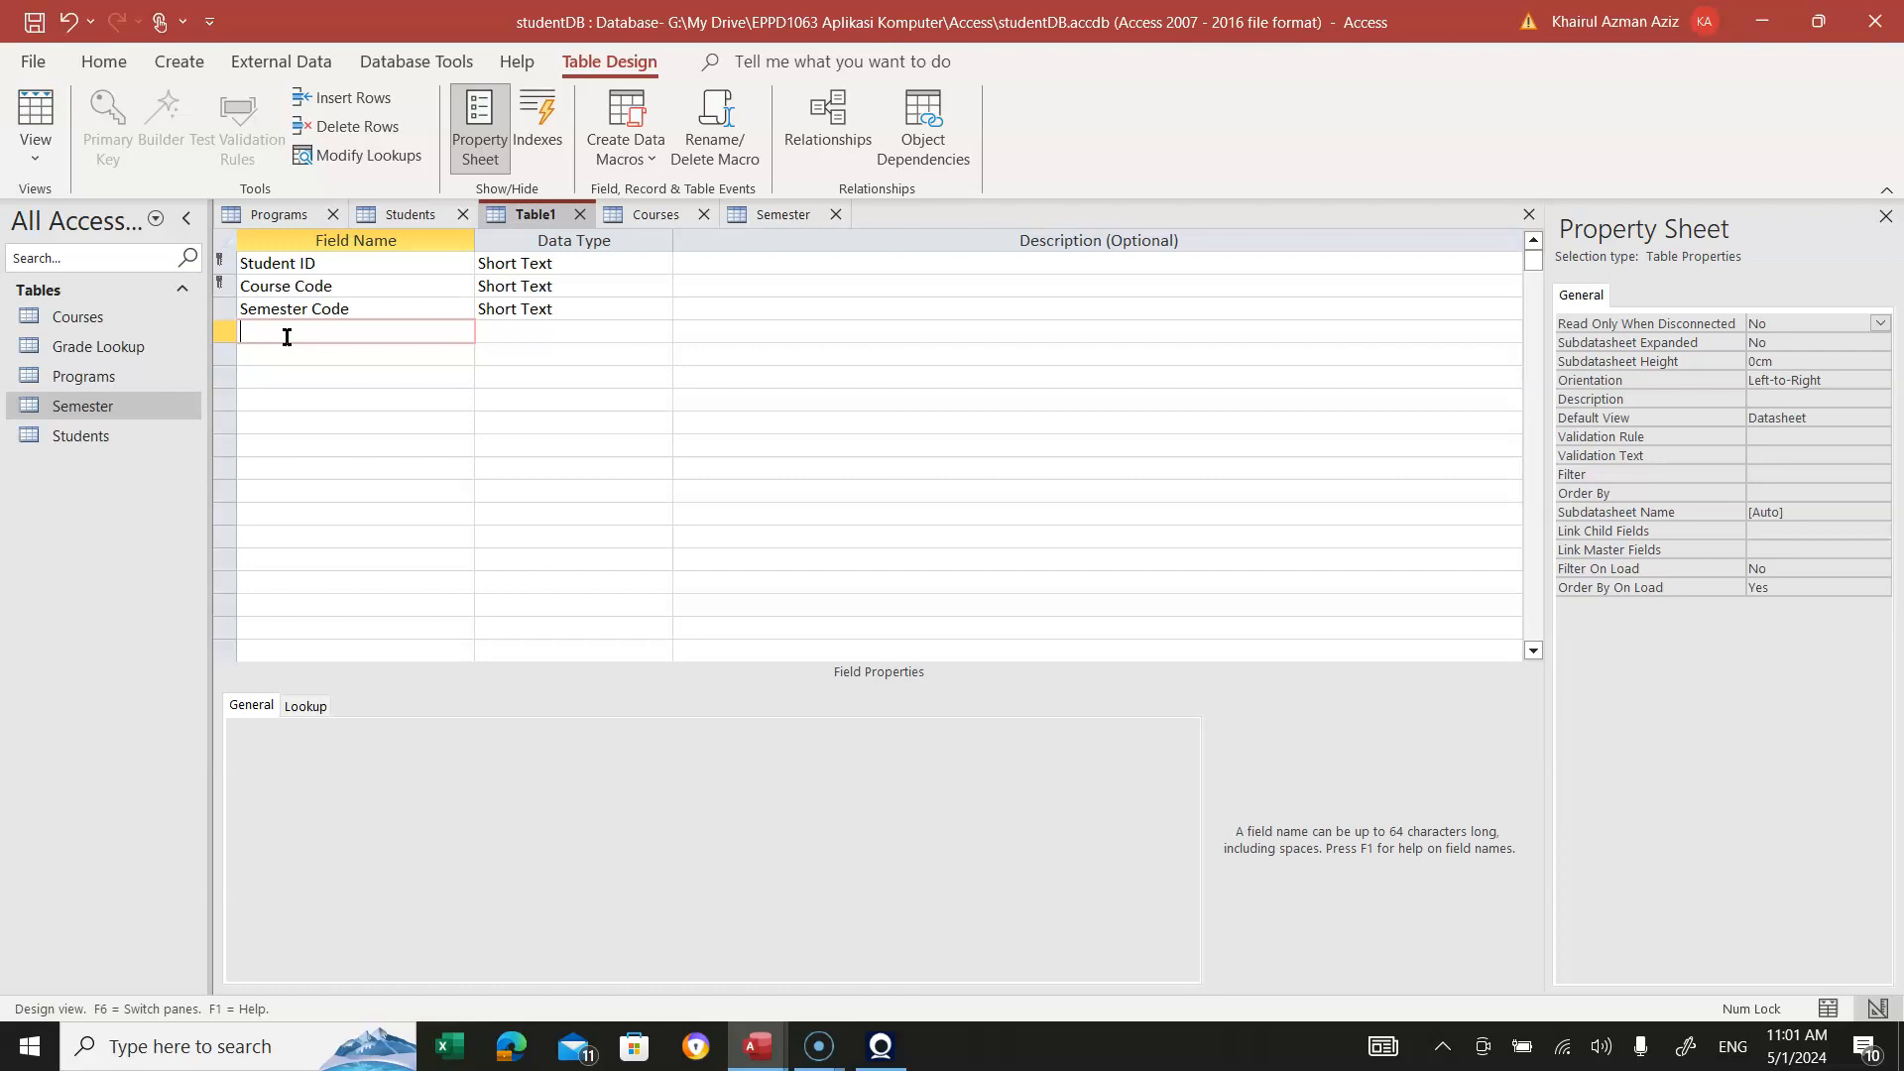
type("Grade")
key("Tab")
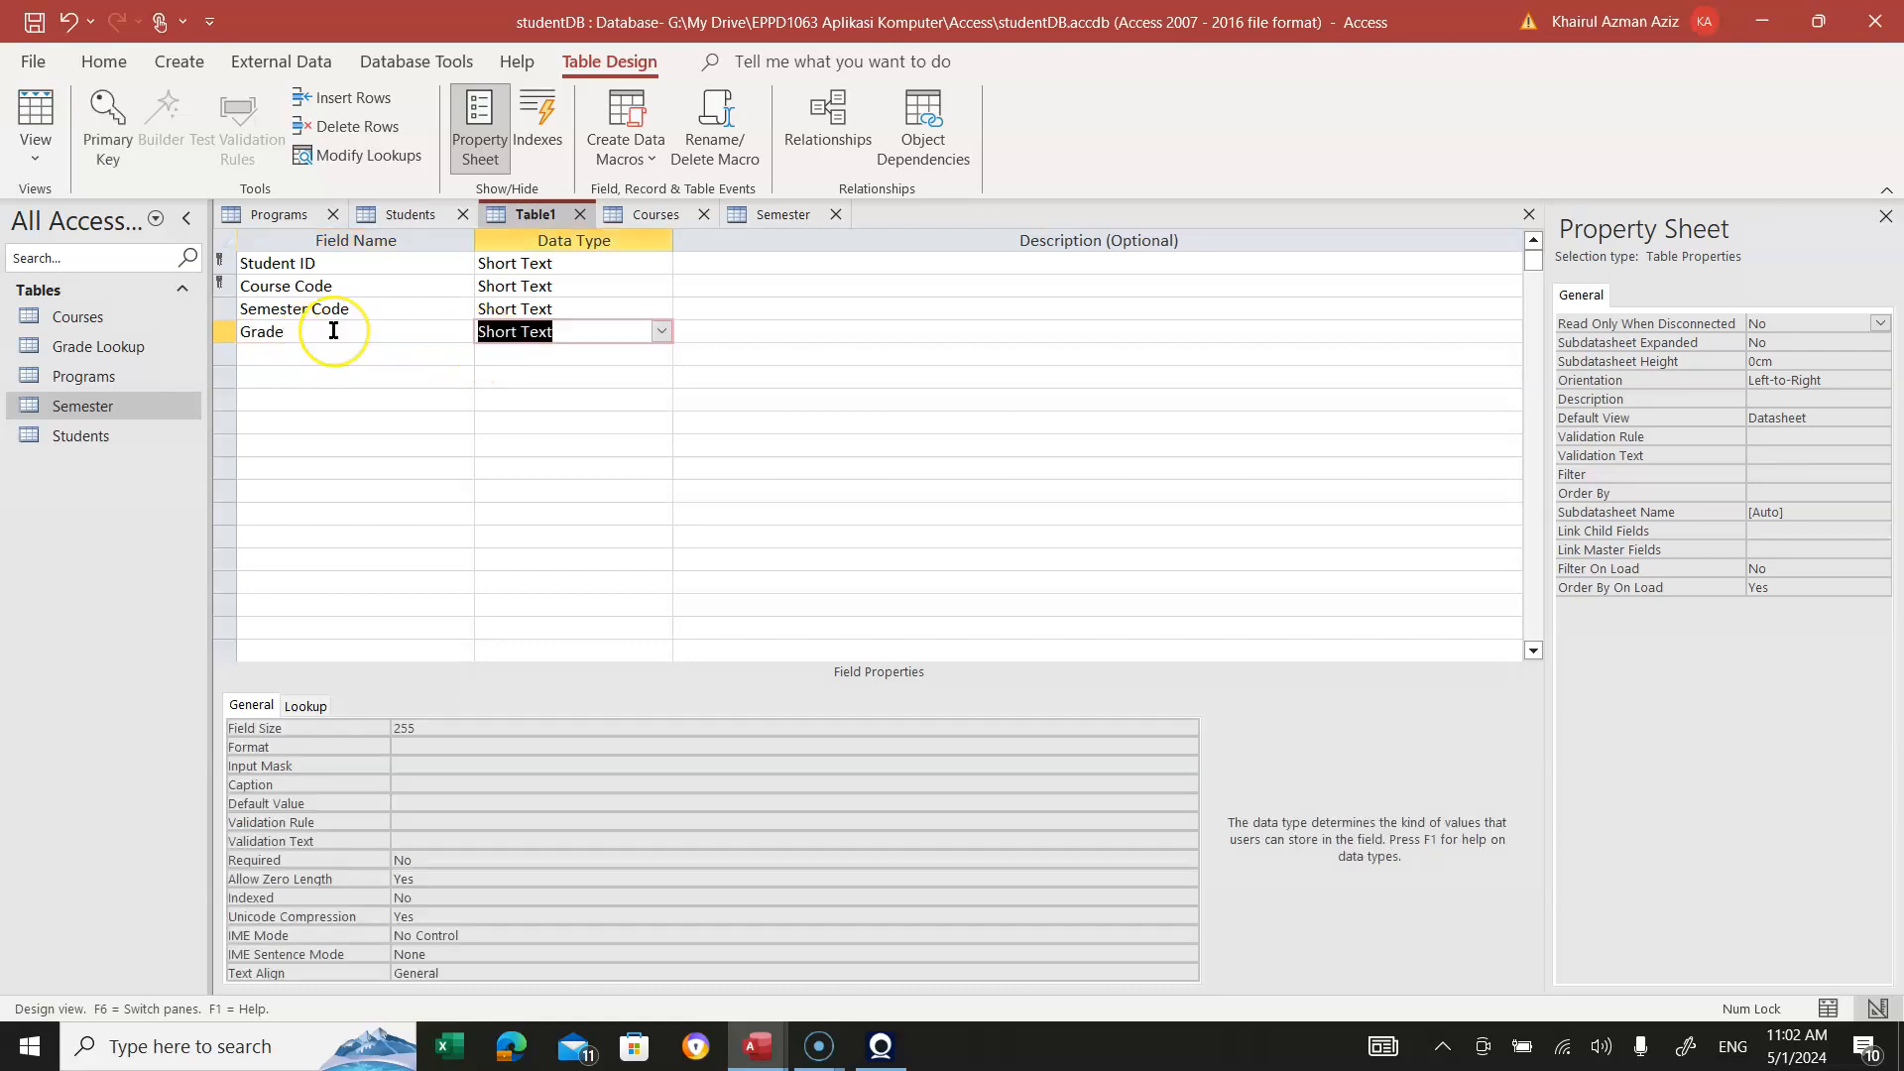
Save the new table as Students - Courses and close the open tables
left_click(37, 31)
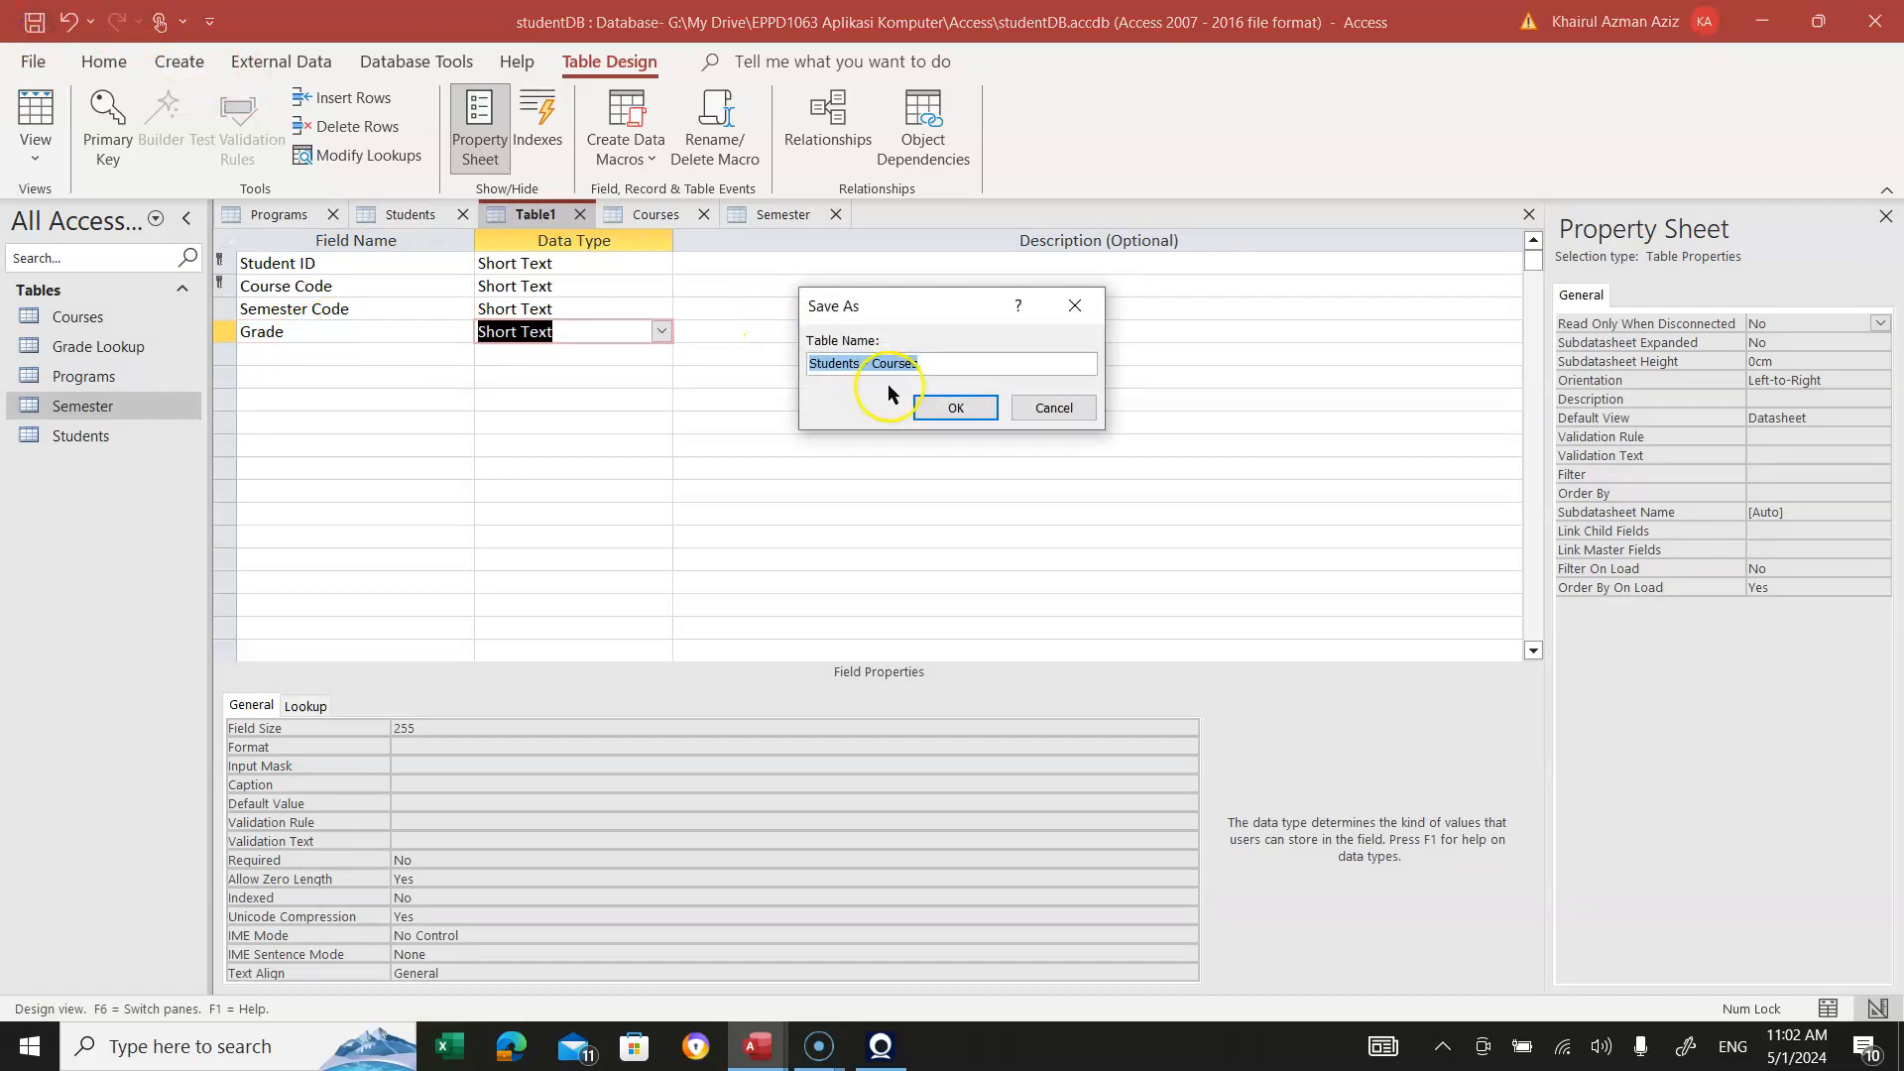
left_click(959, 411)
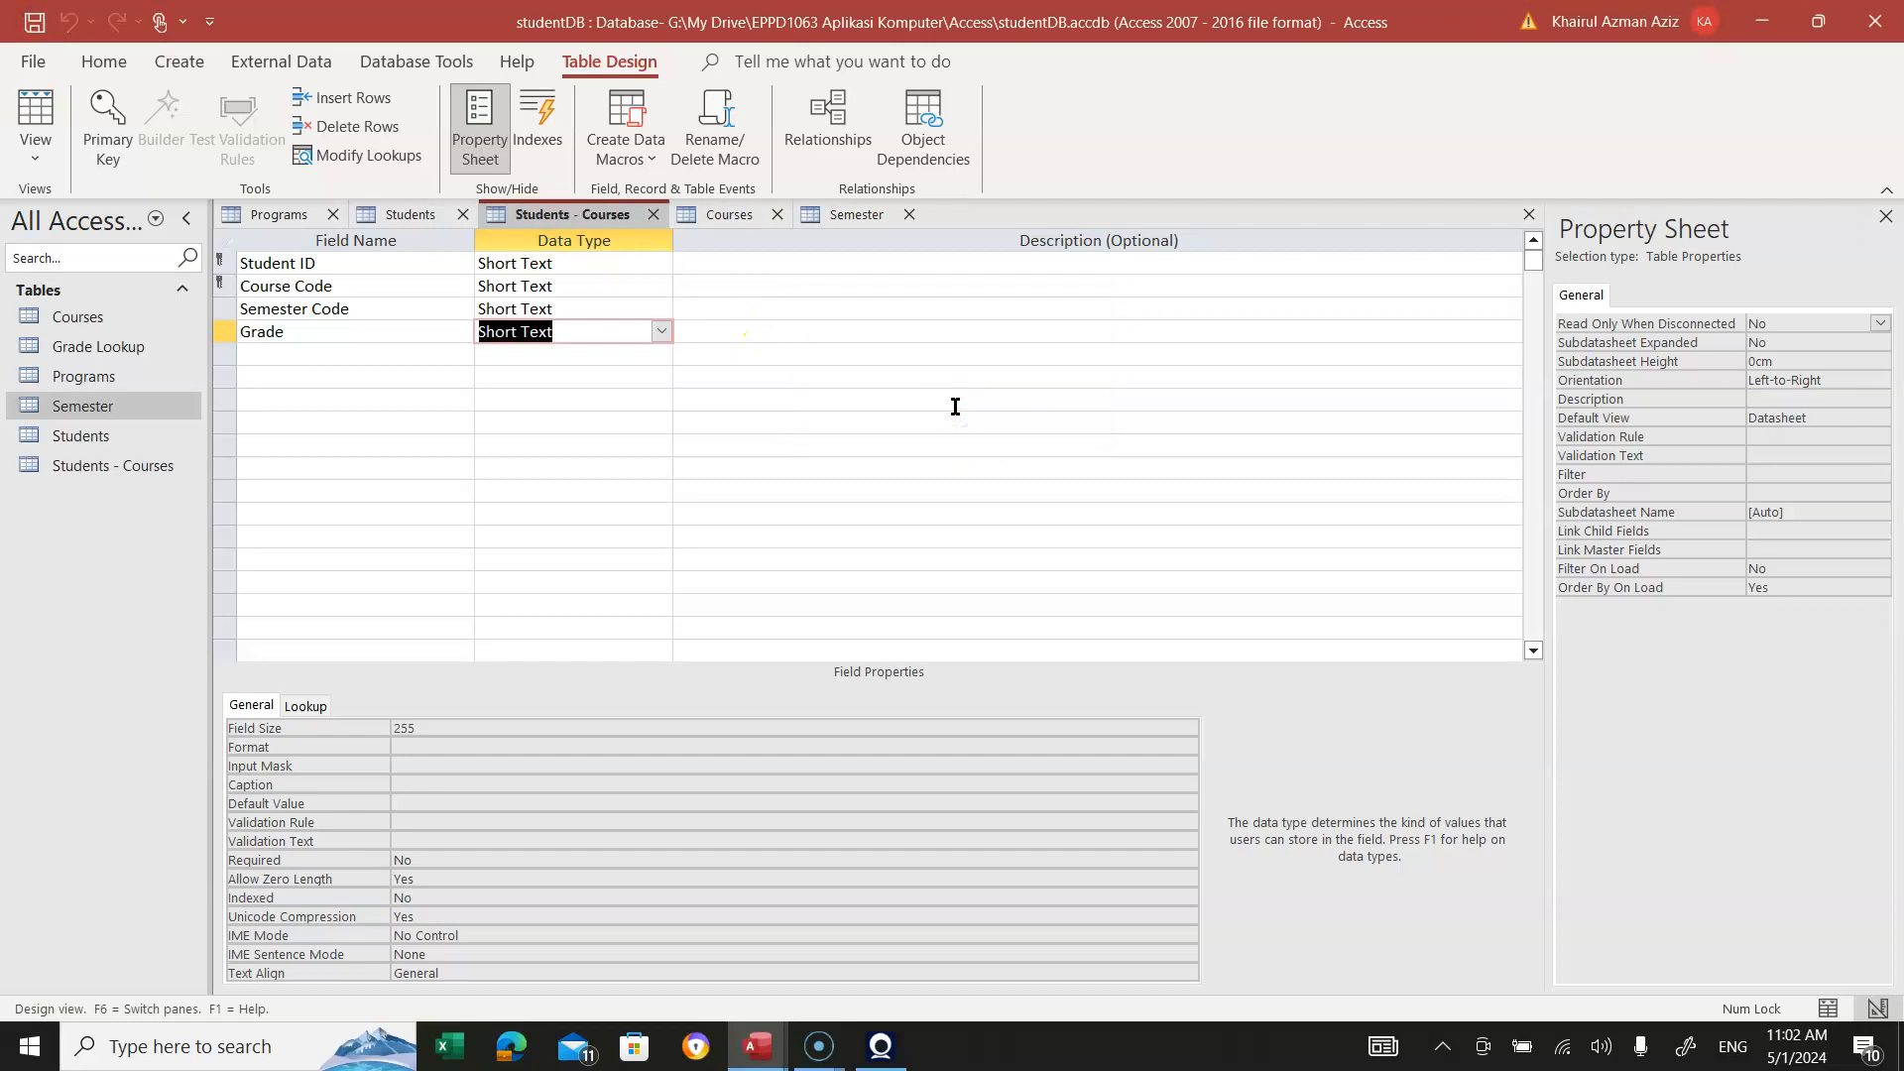
left_click(911, 213)
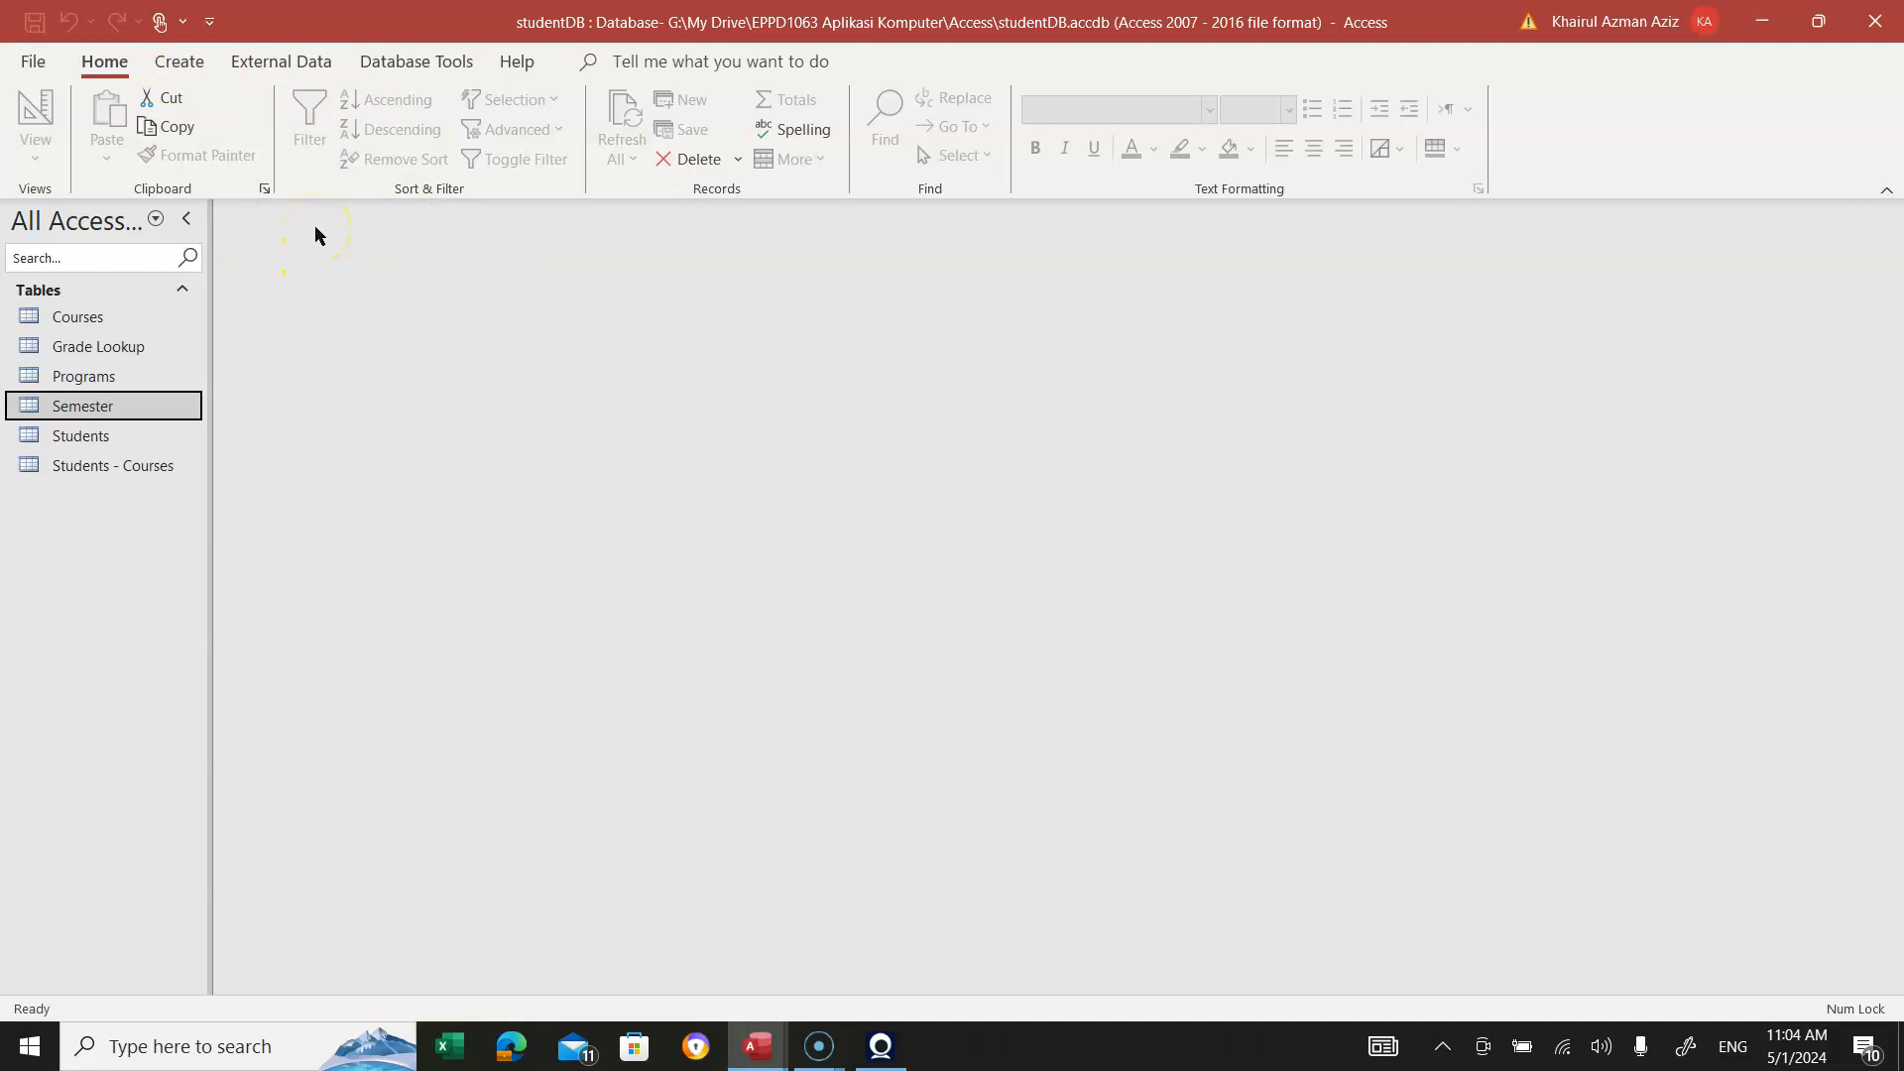
Open the database's Relationships window and add the Courses and Grade Lookup tables to it
left_click(410, 65)
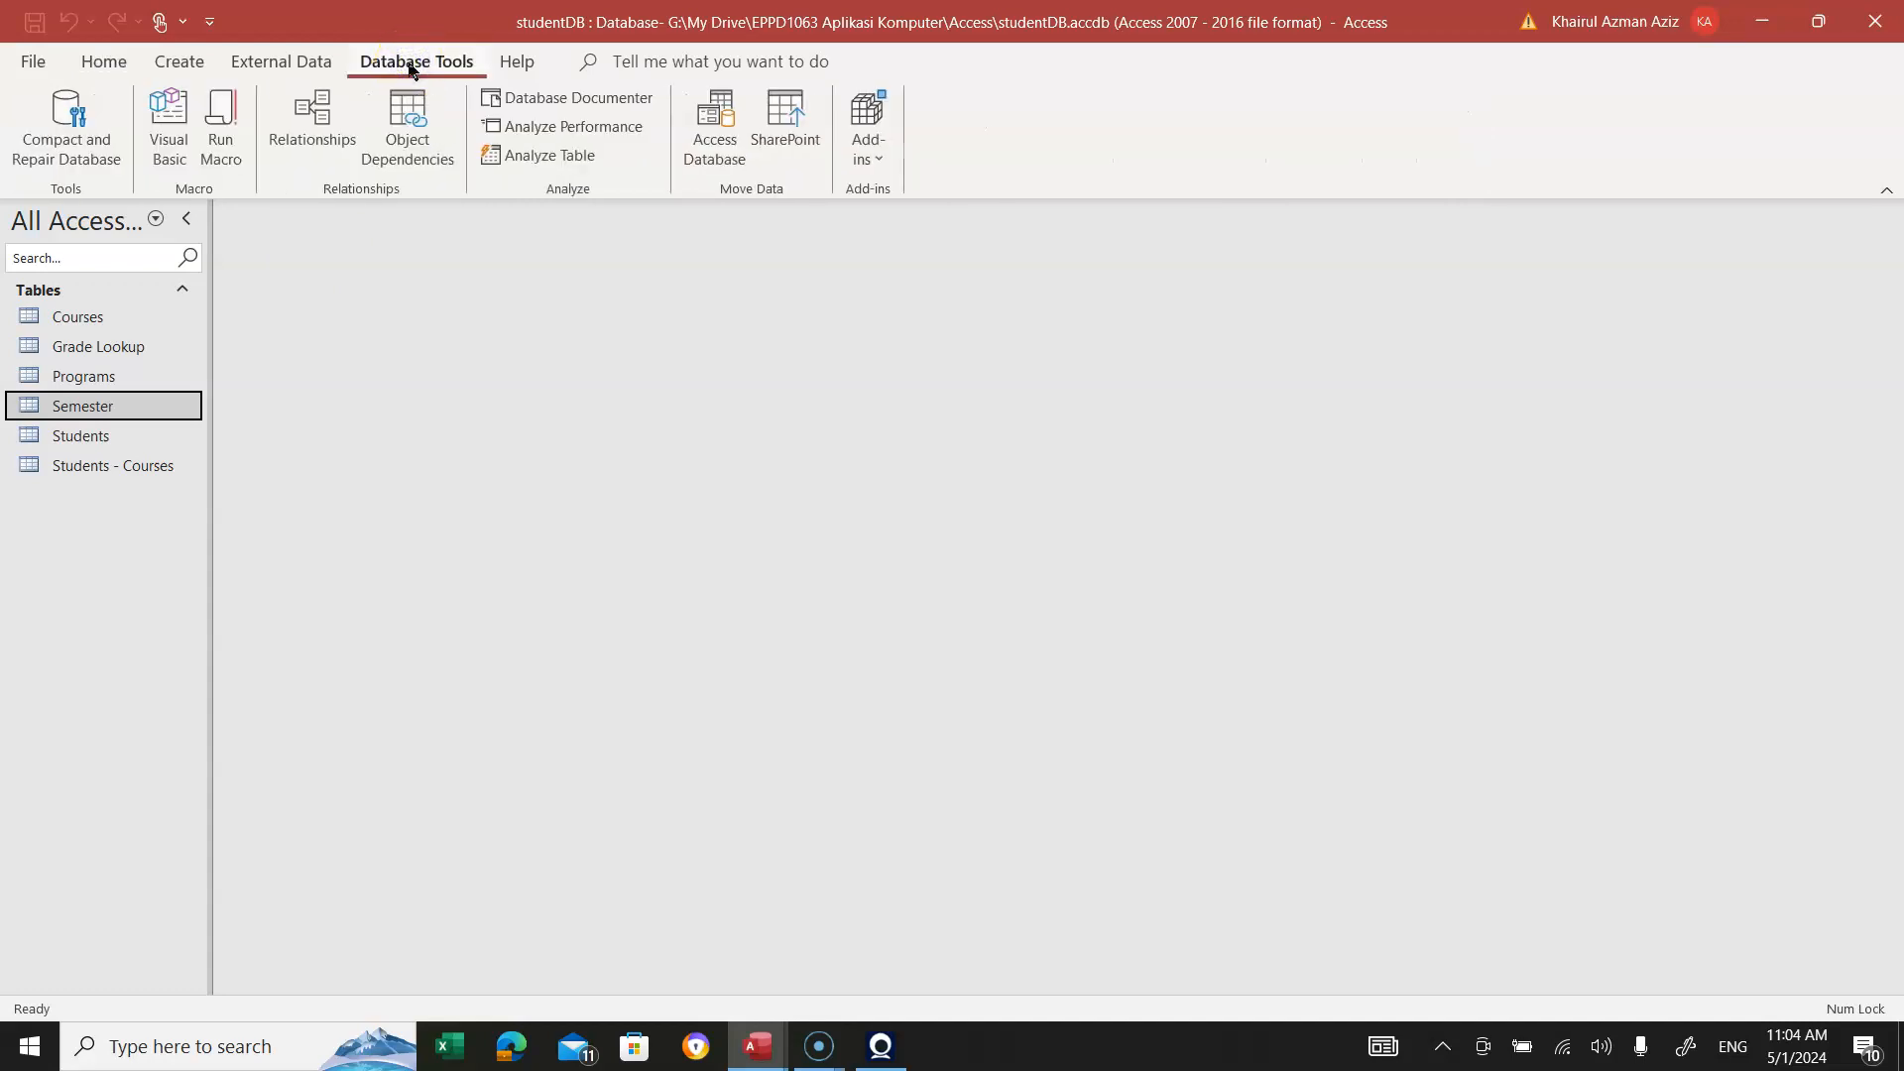
left_click(311, 117)
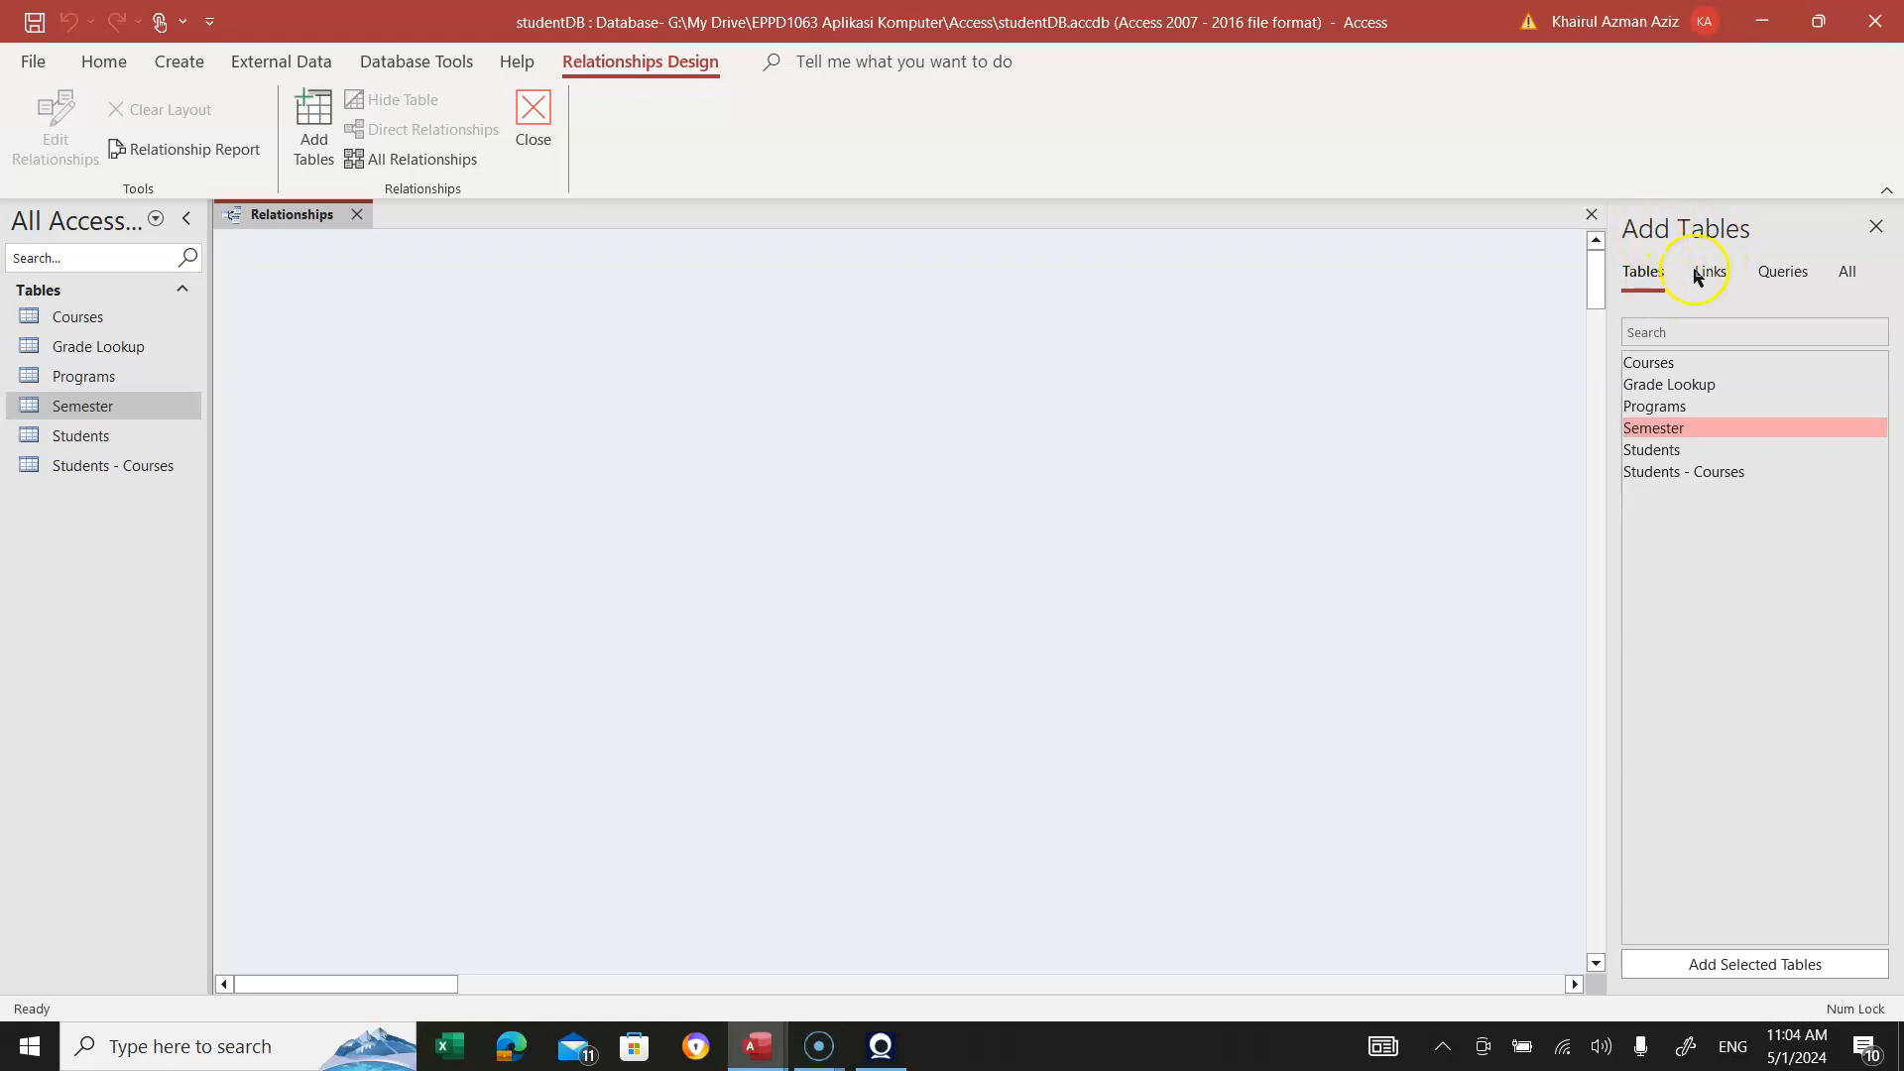
left_click(1653, 369)
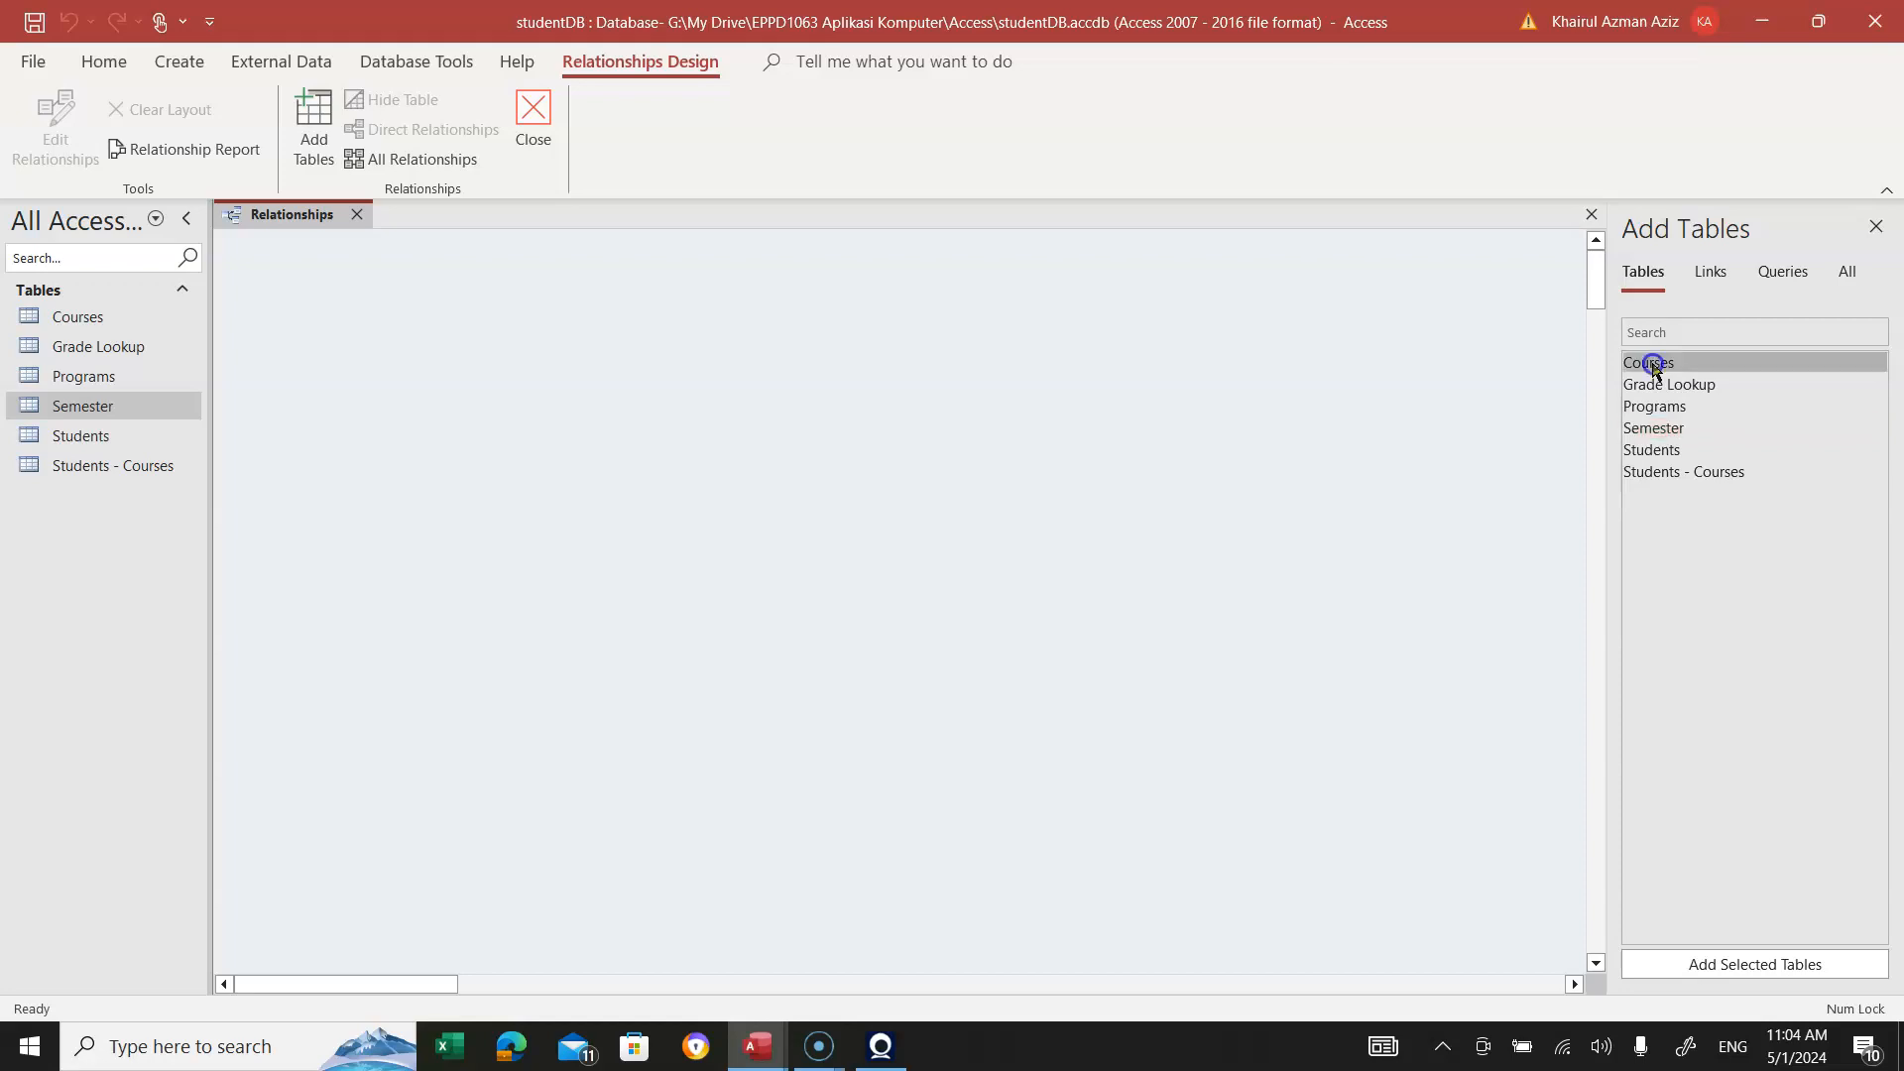
left_click(1727, 967)
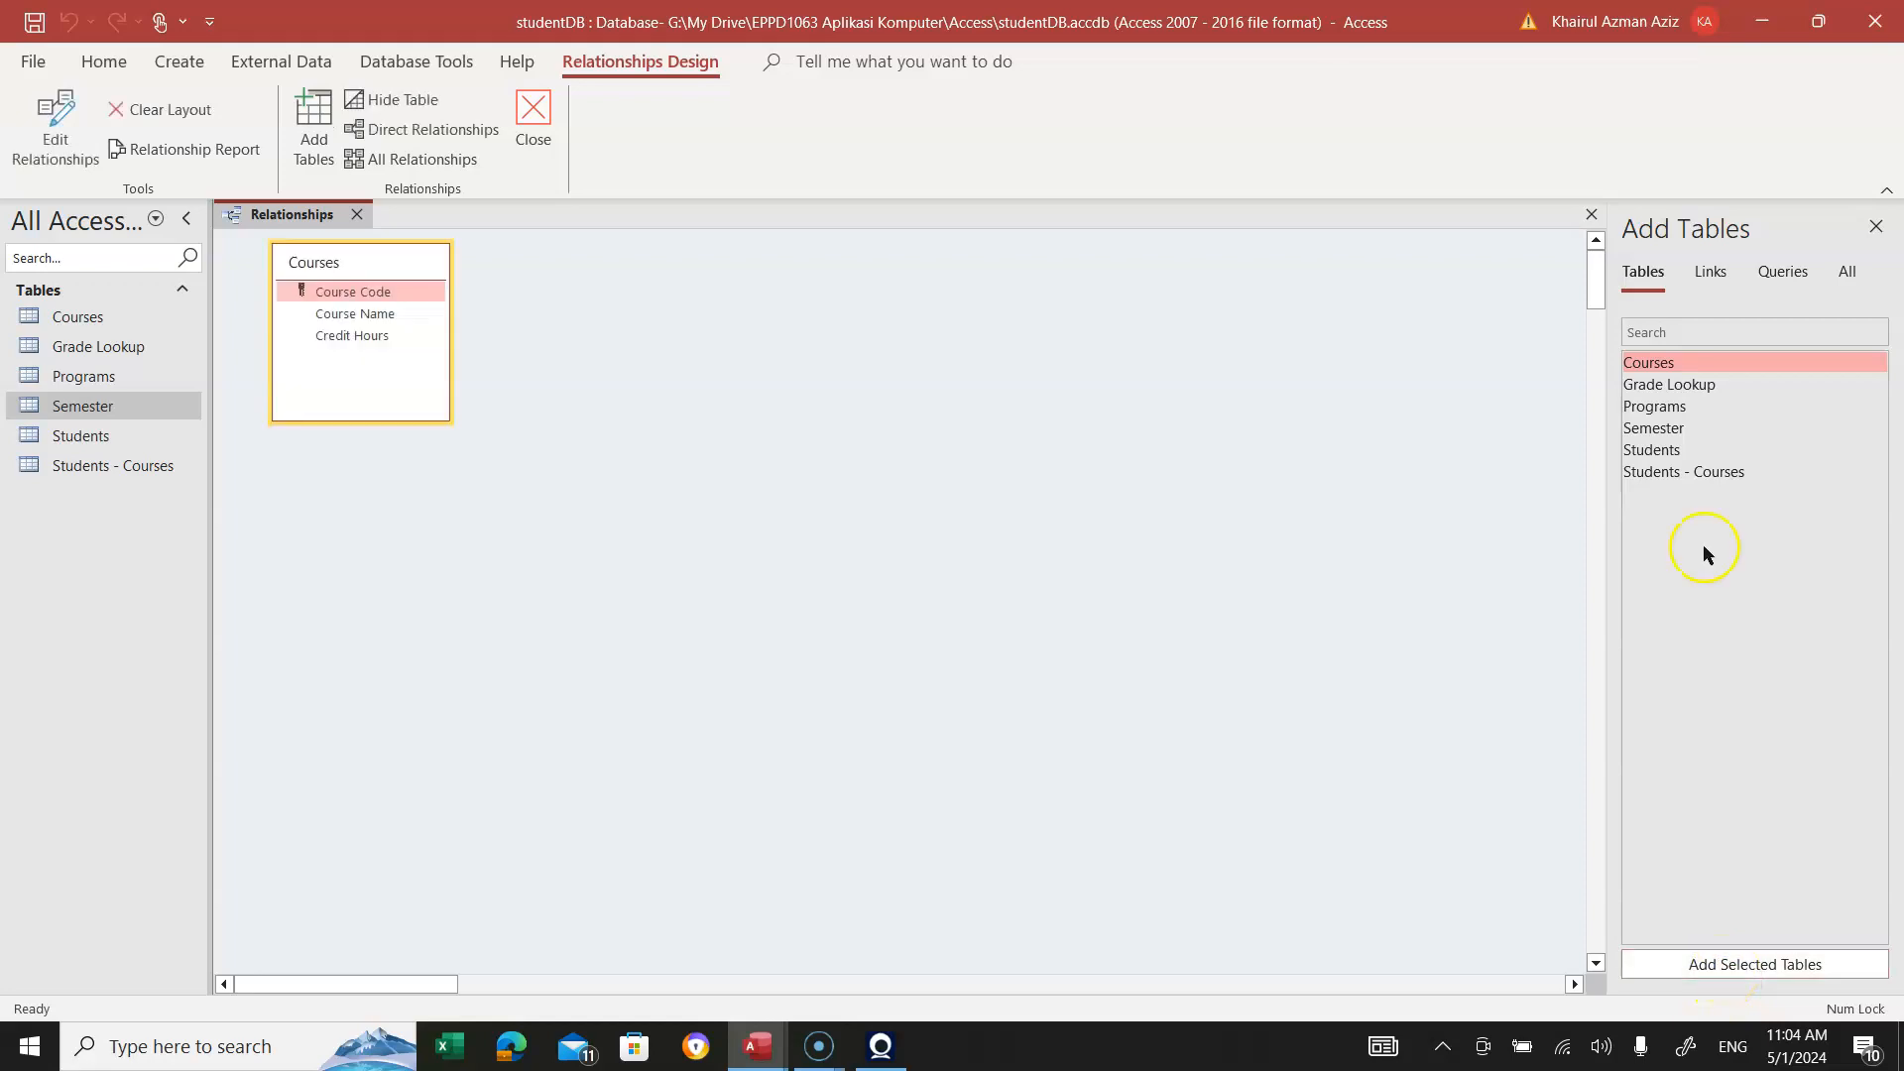
left_click(1686, 387)
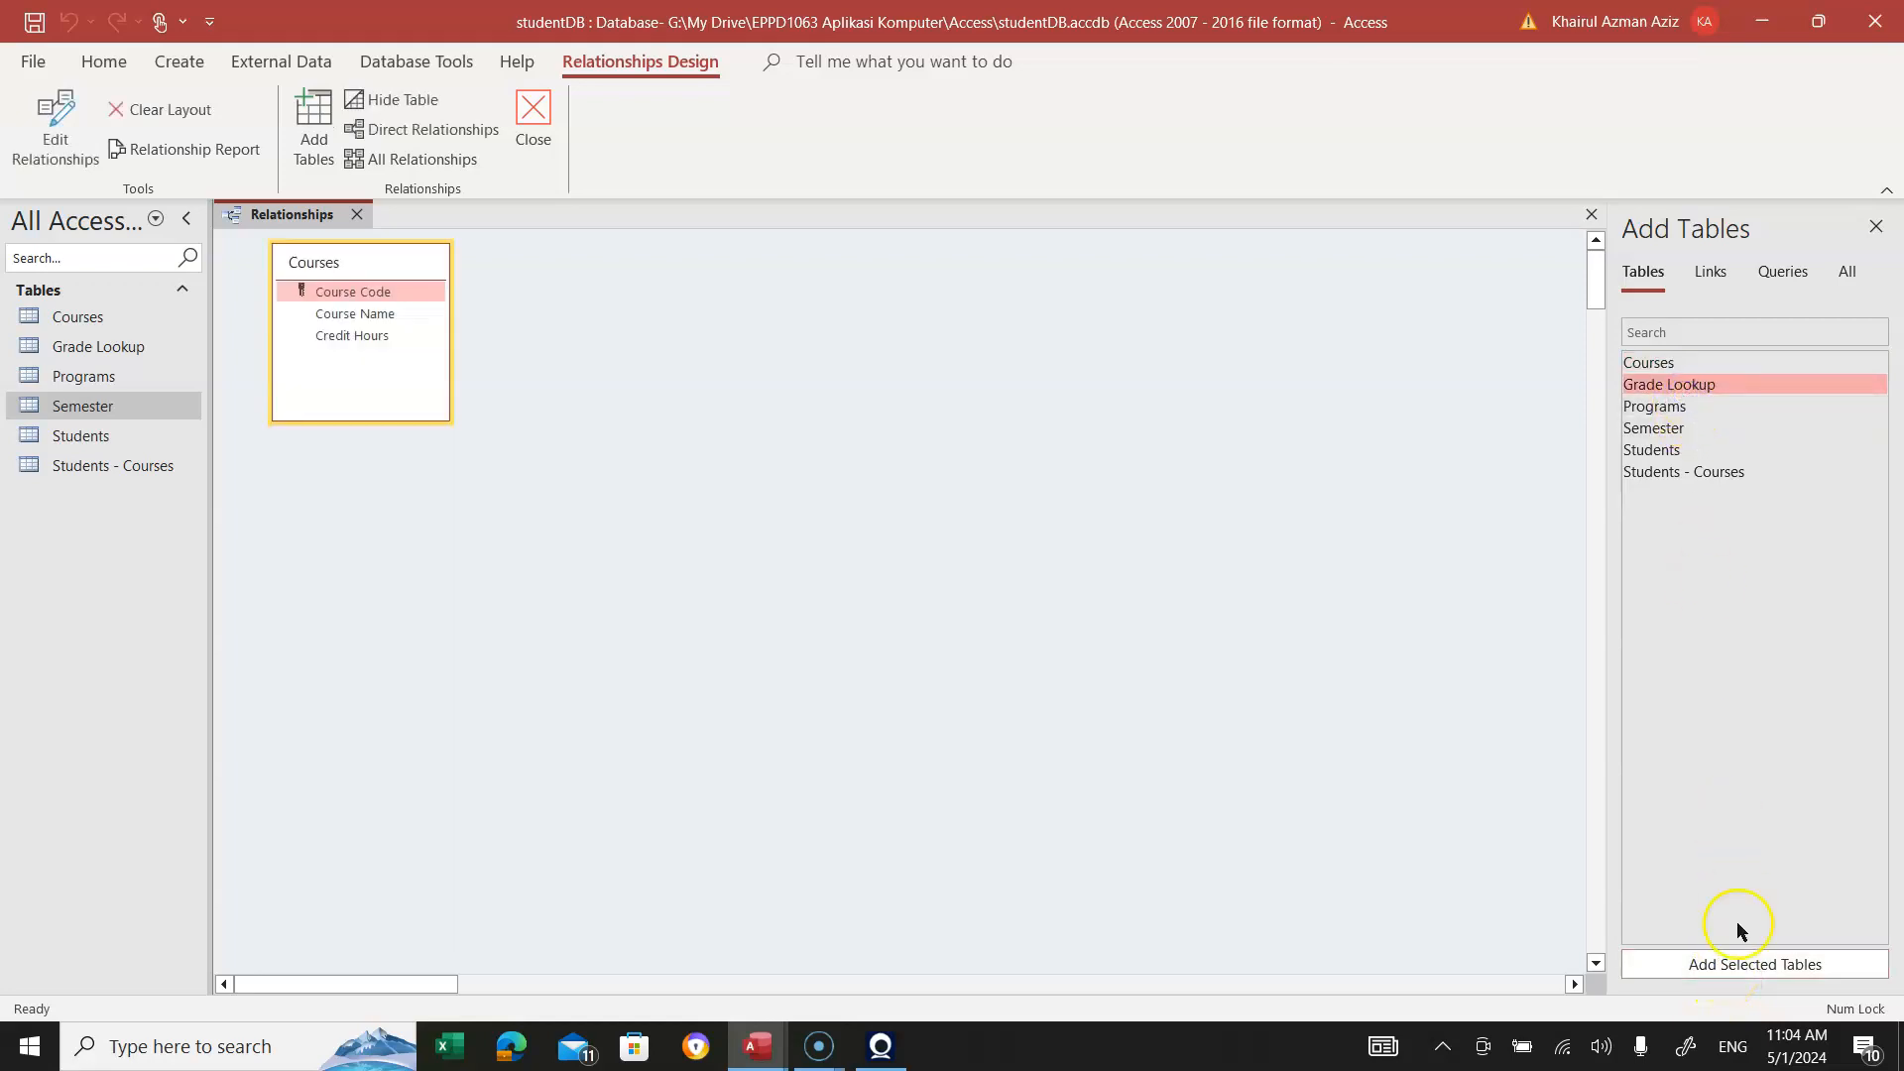
left_click(1735, 964)
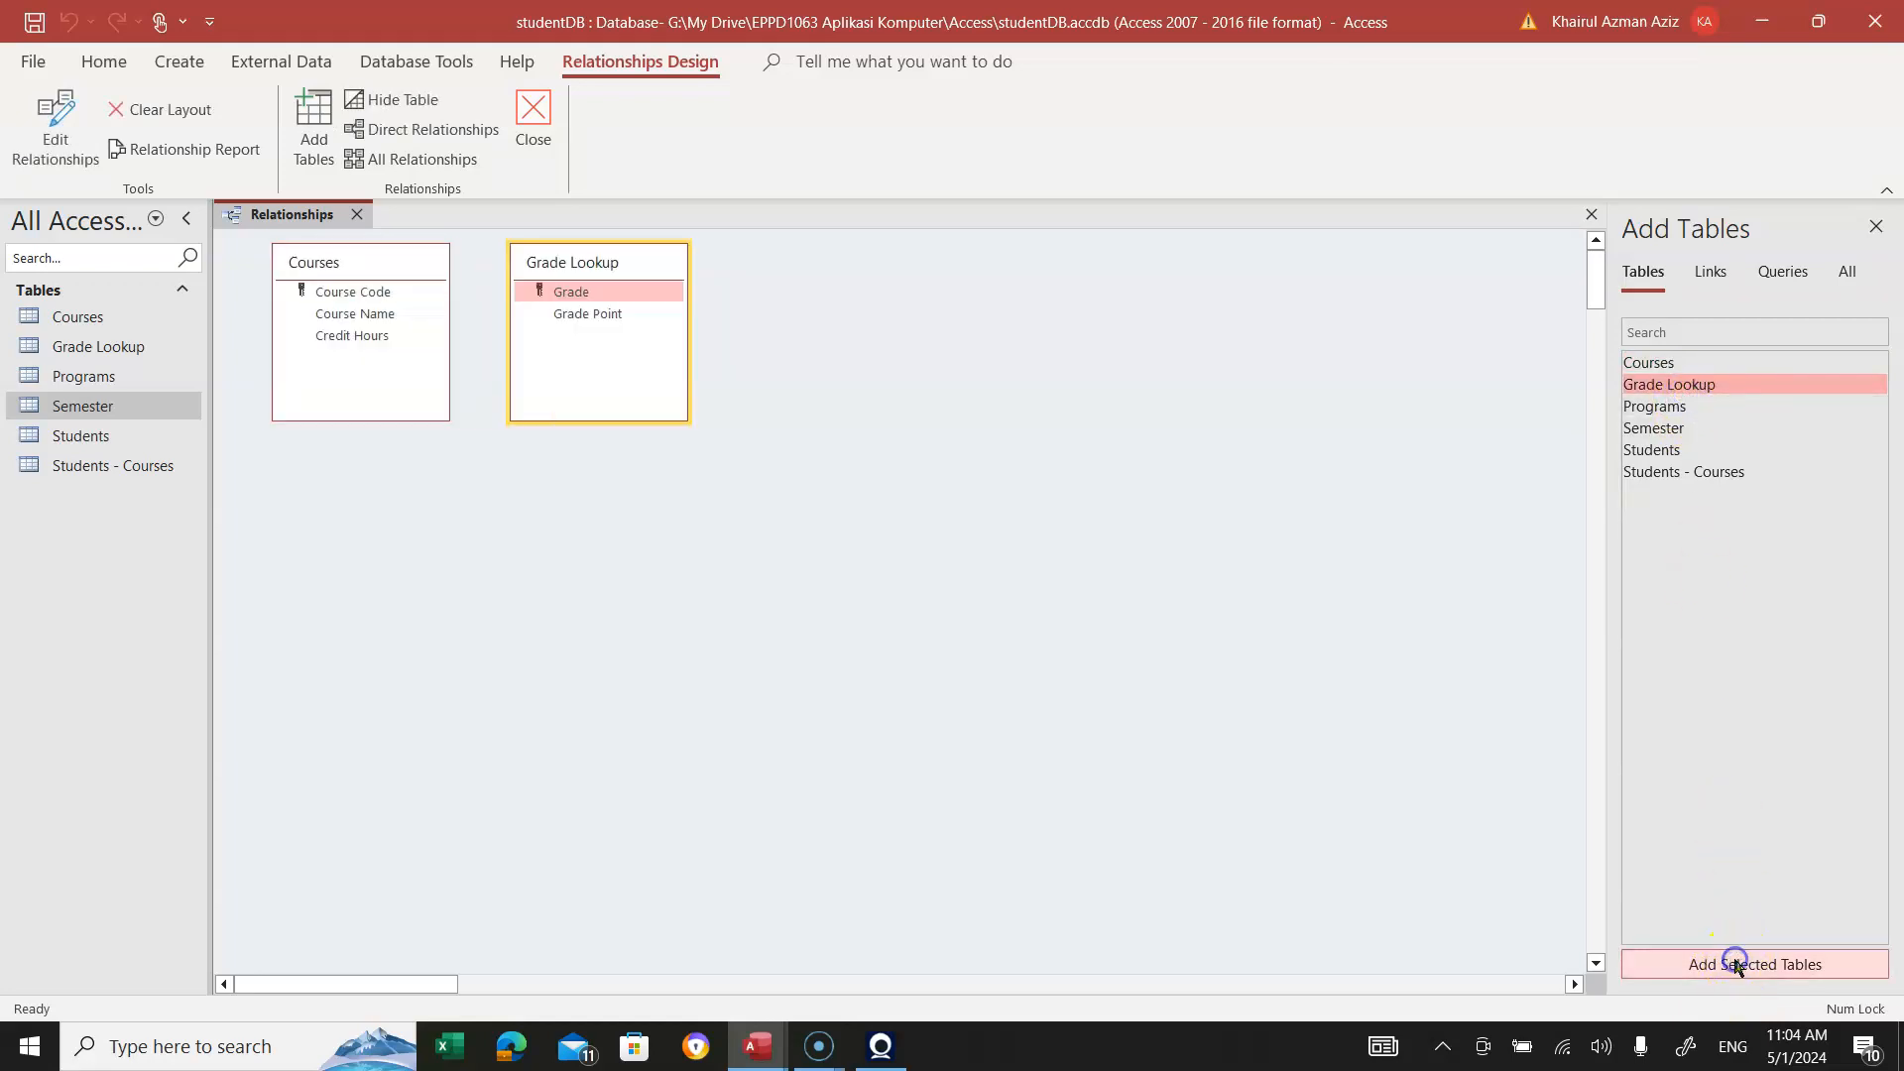
Add the Programs, Semester, Students and Students - Courses tables to the relationships layout
left_click(1661, 407)
double_click(1663, 408)
double_click(1663, 429)
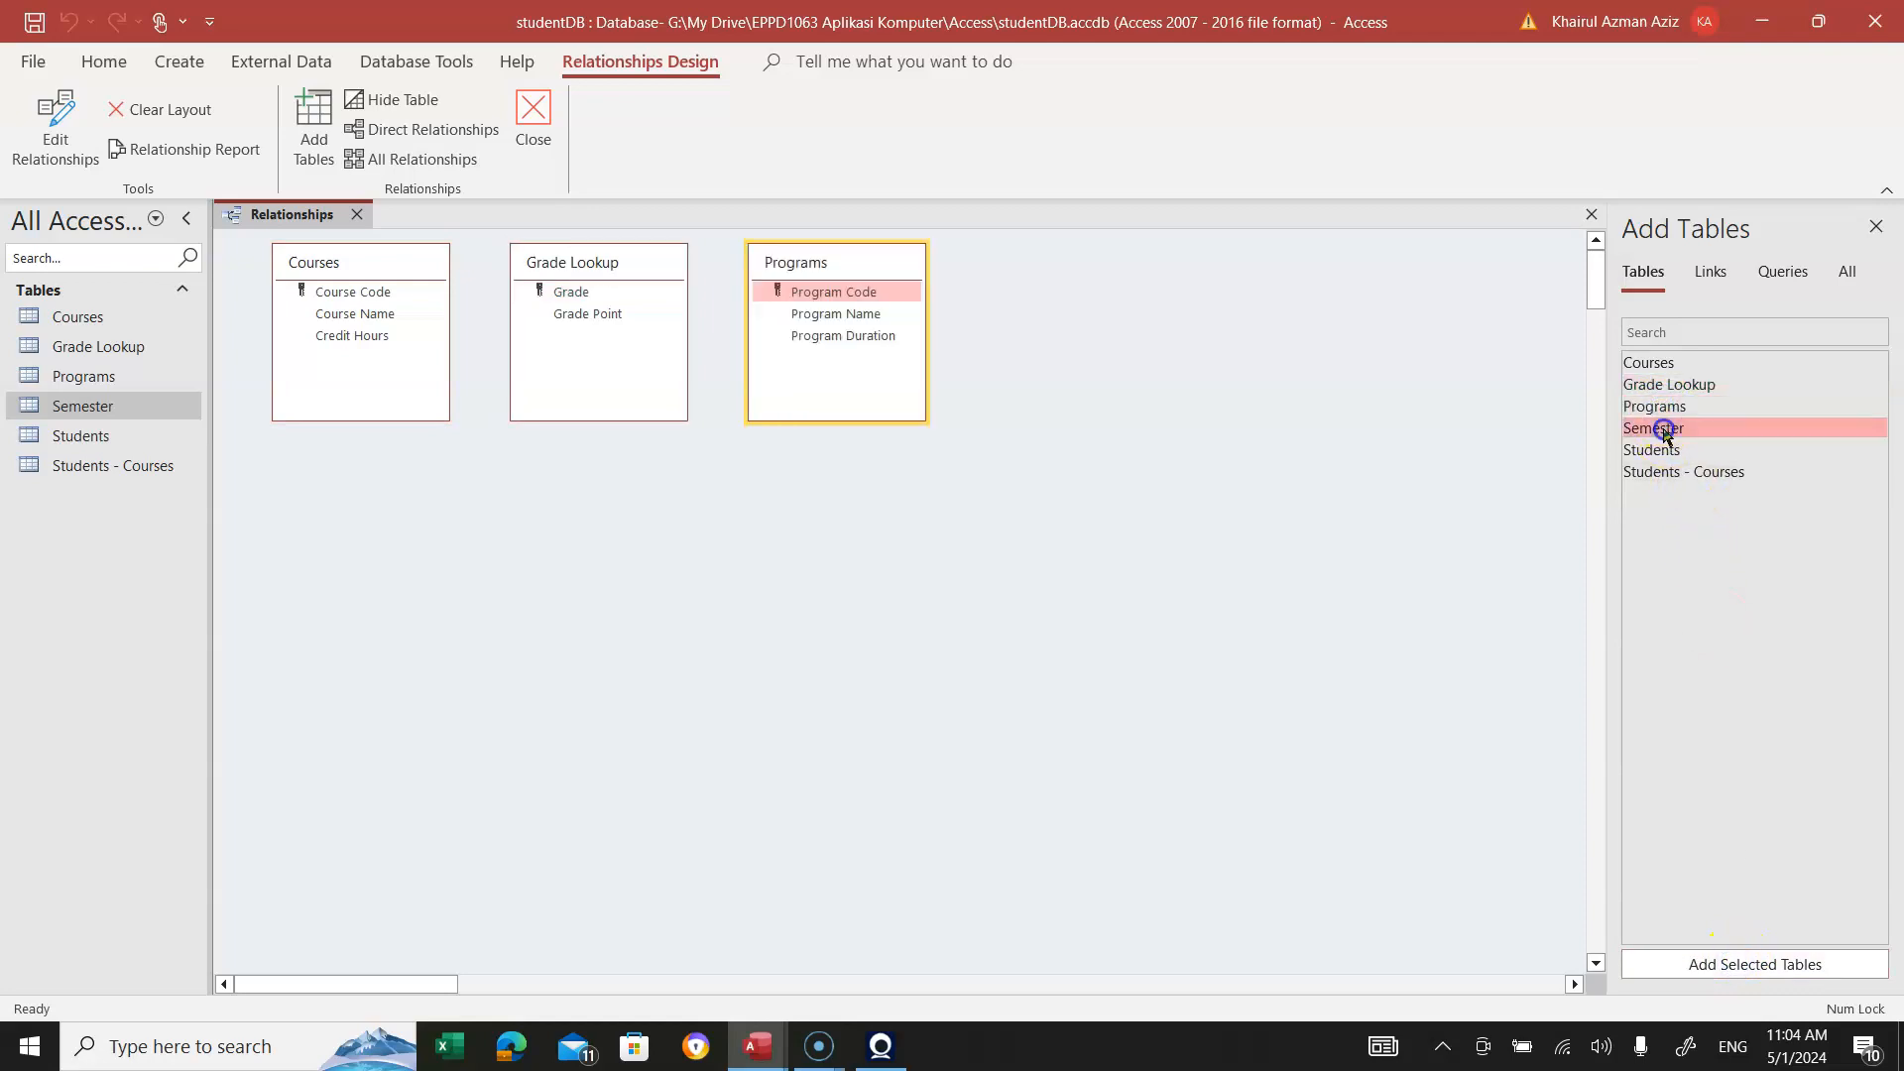
left_click(1665, 451)
double_click(1665, 451)
double_click(1666, 471)
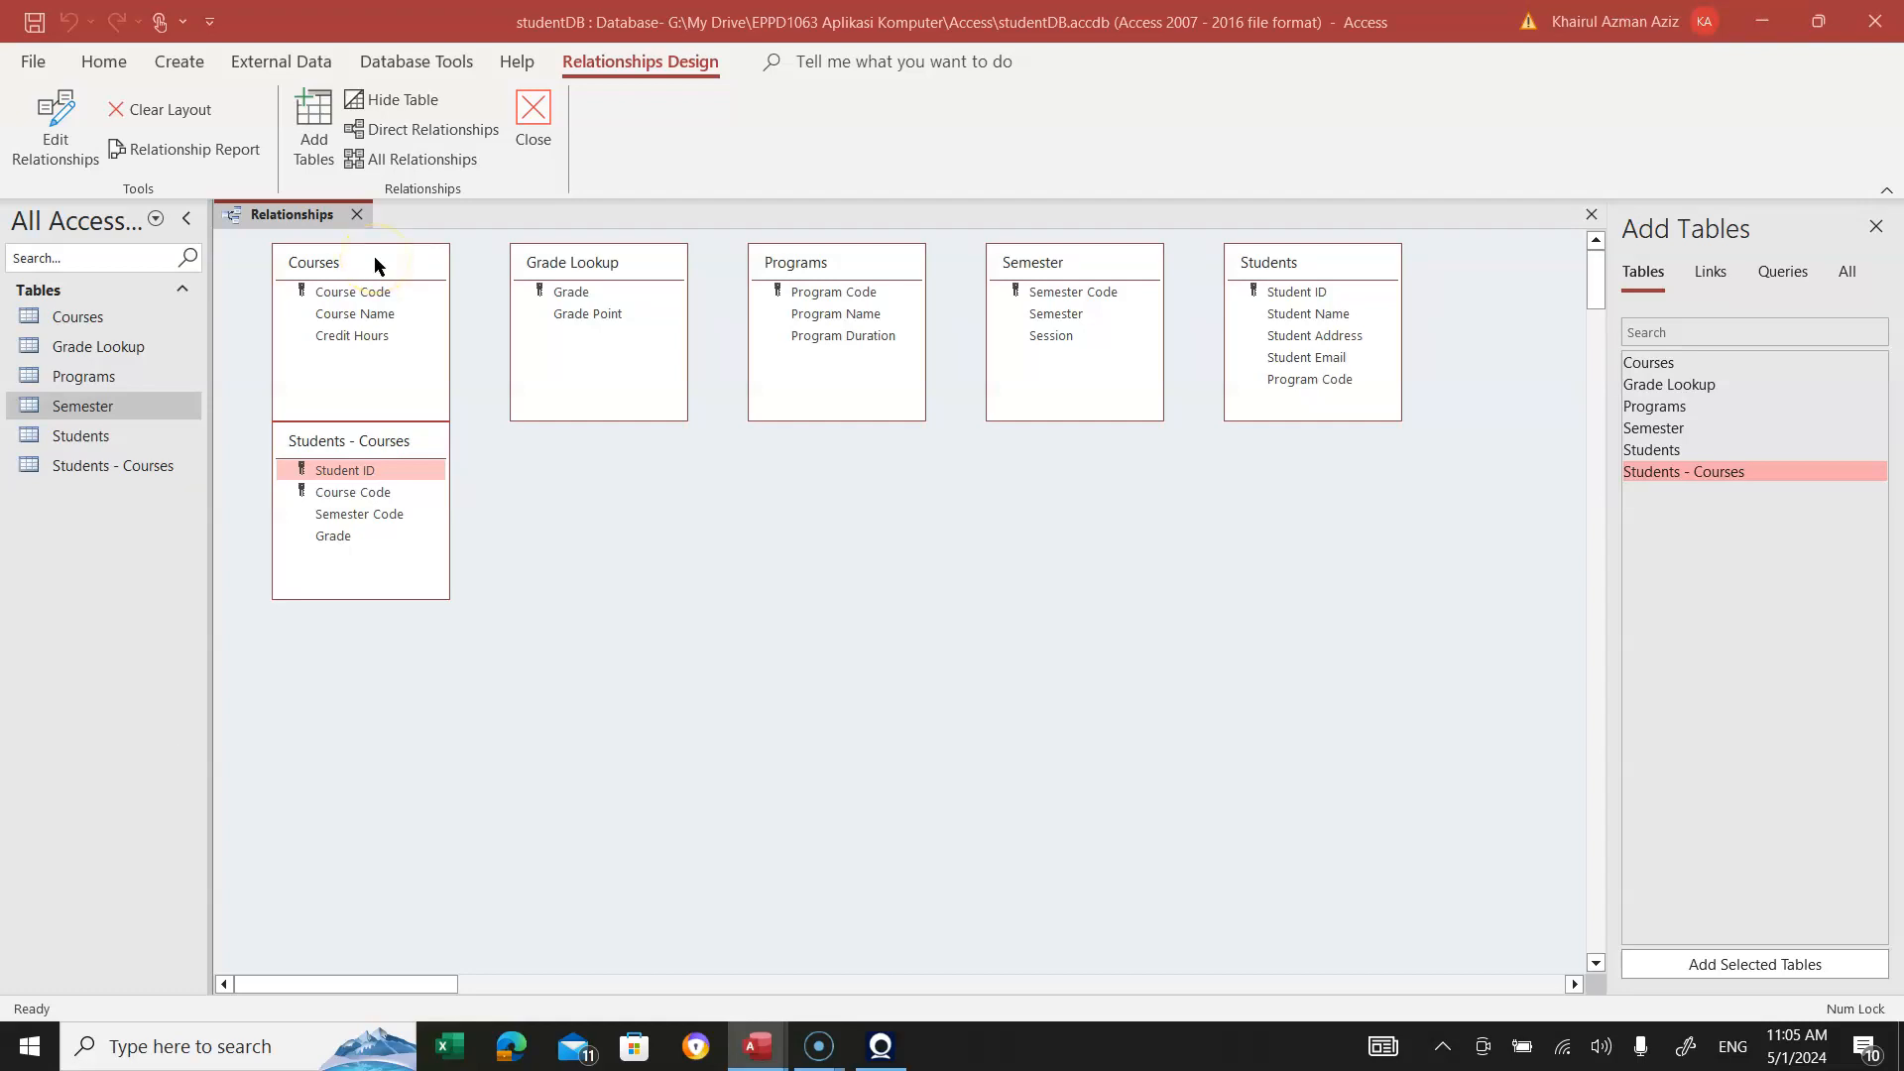
Arrange the Programs, Students and Students - Courses tables in that order in one row below the other tables
left_click_drag(354, 461, 648, 523)
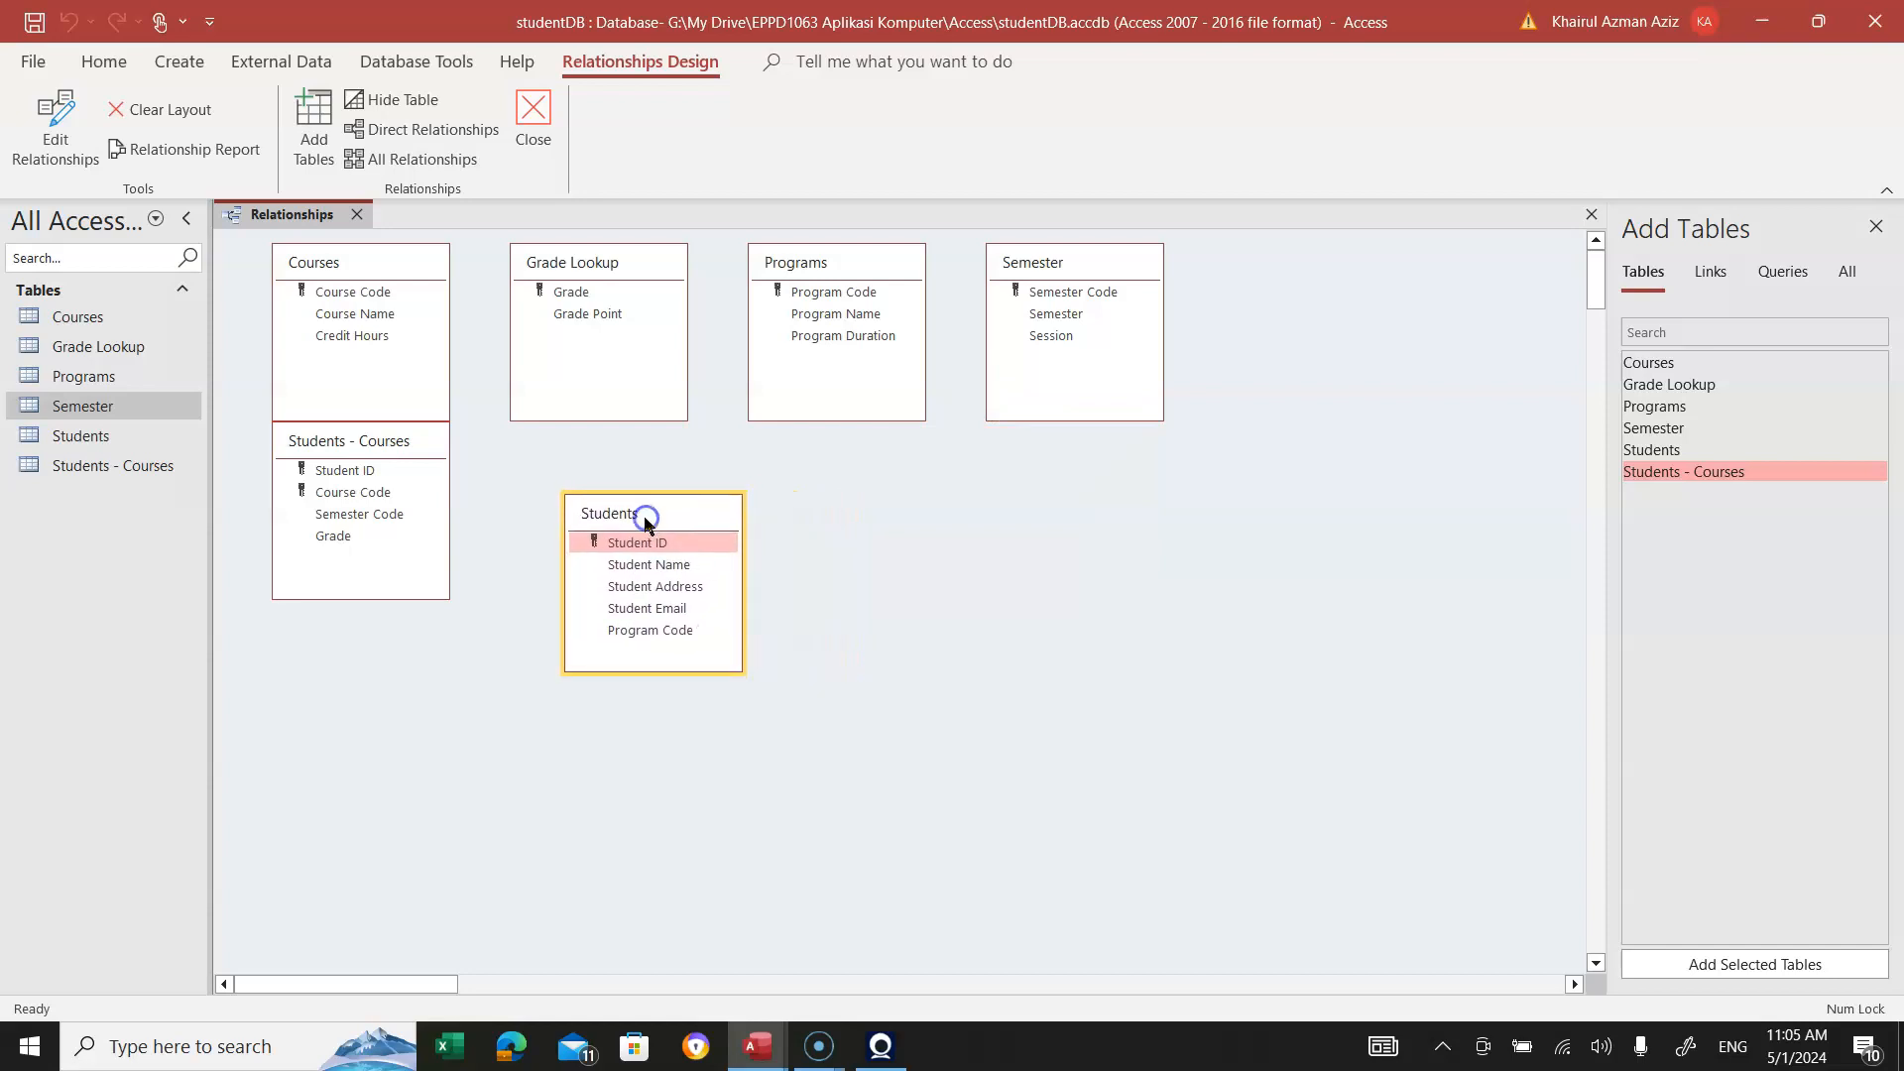
left_click(360, 471)
left_click_drag(382, 448, 1285, 726)
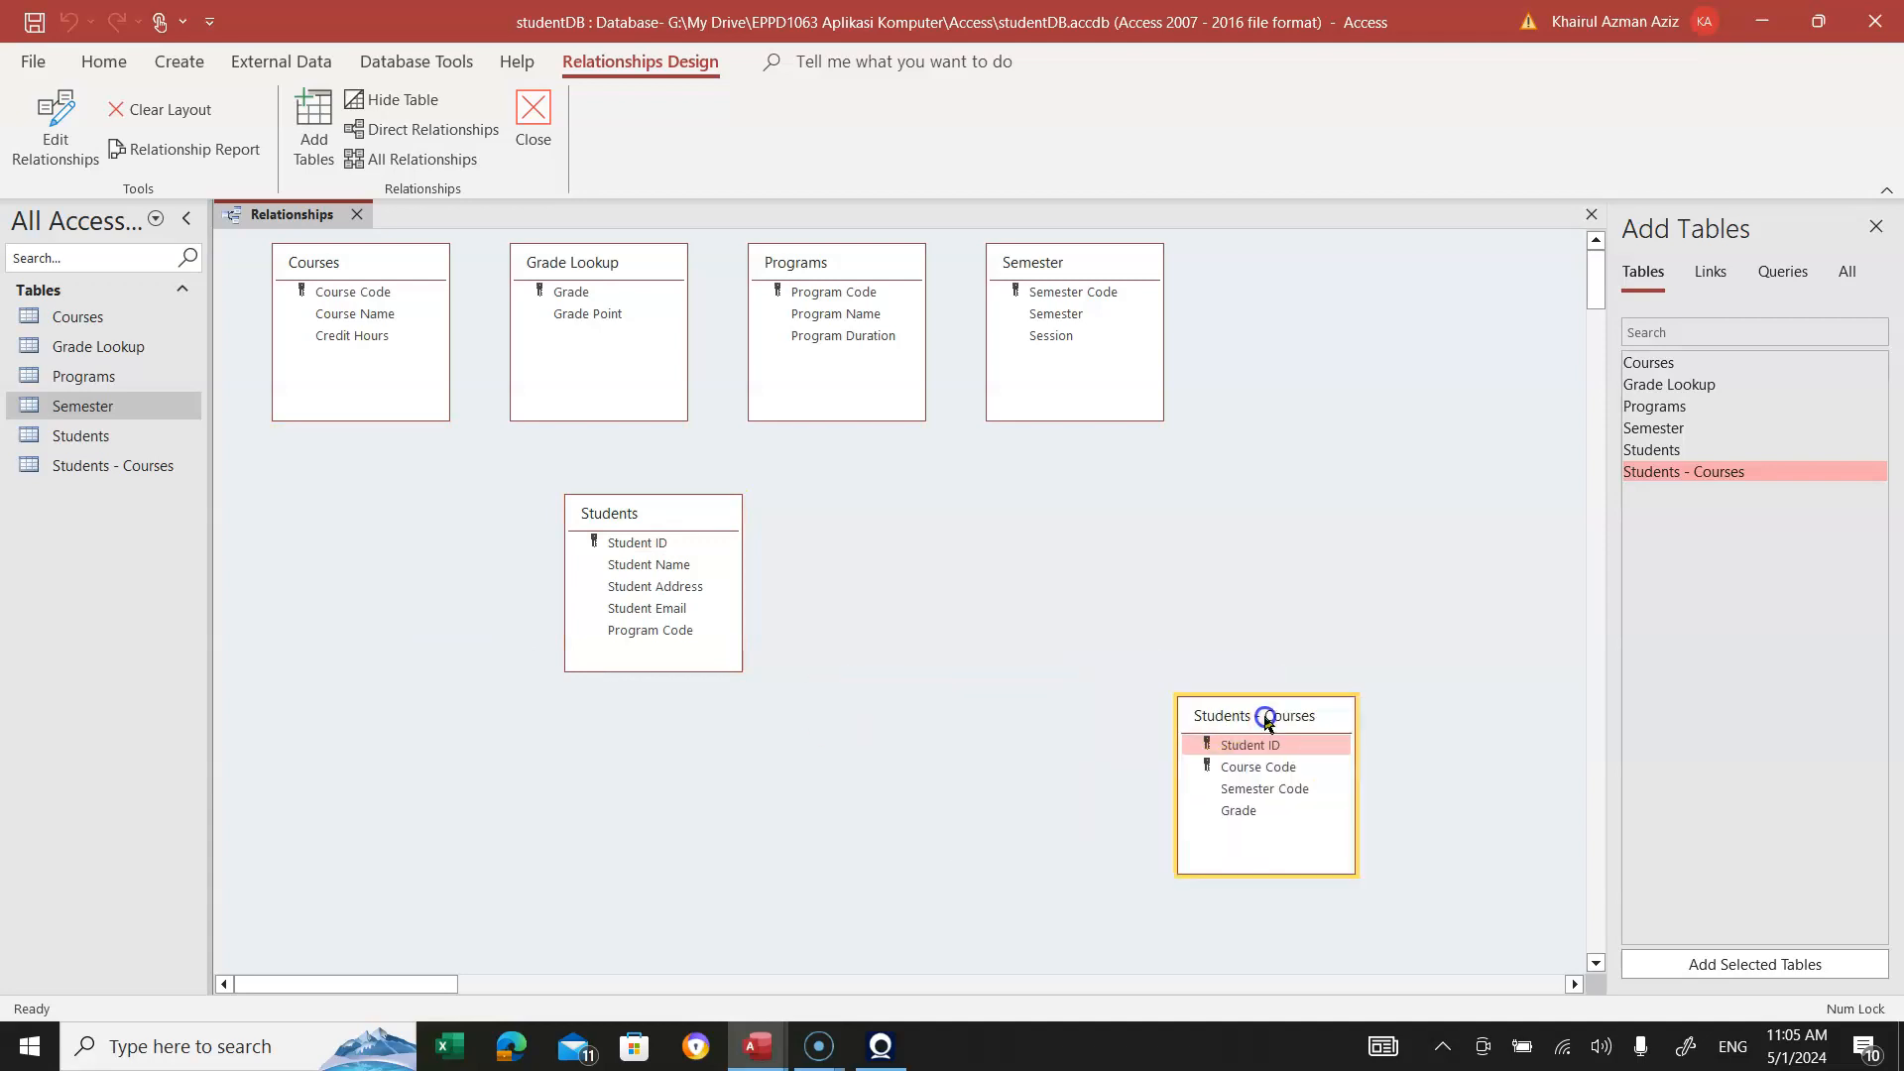
left_click_drag(843, 266, 355, 519)
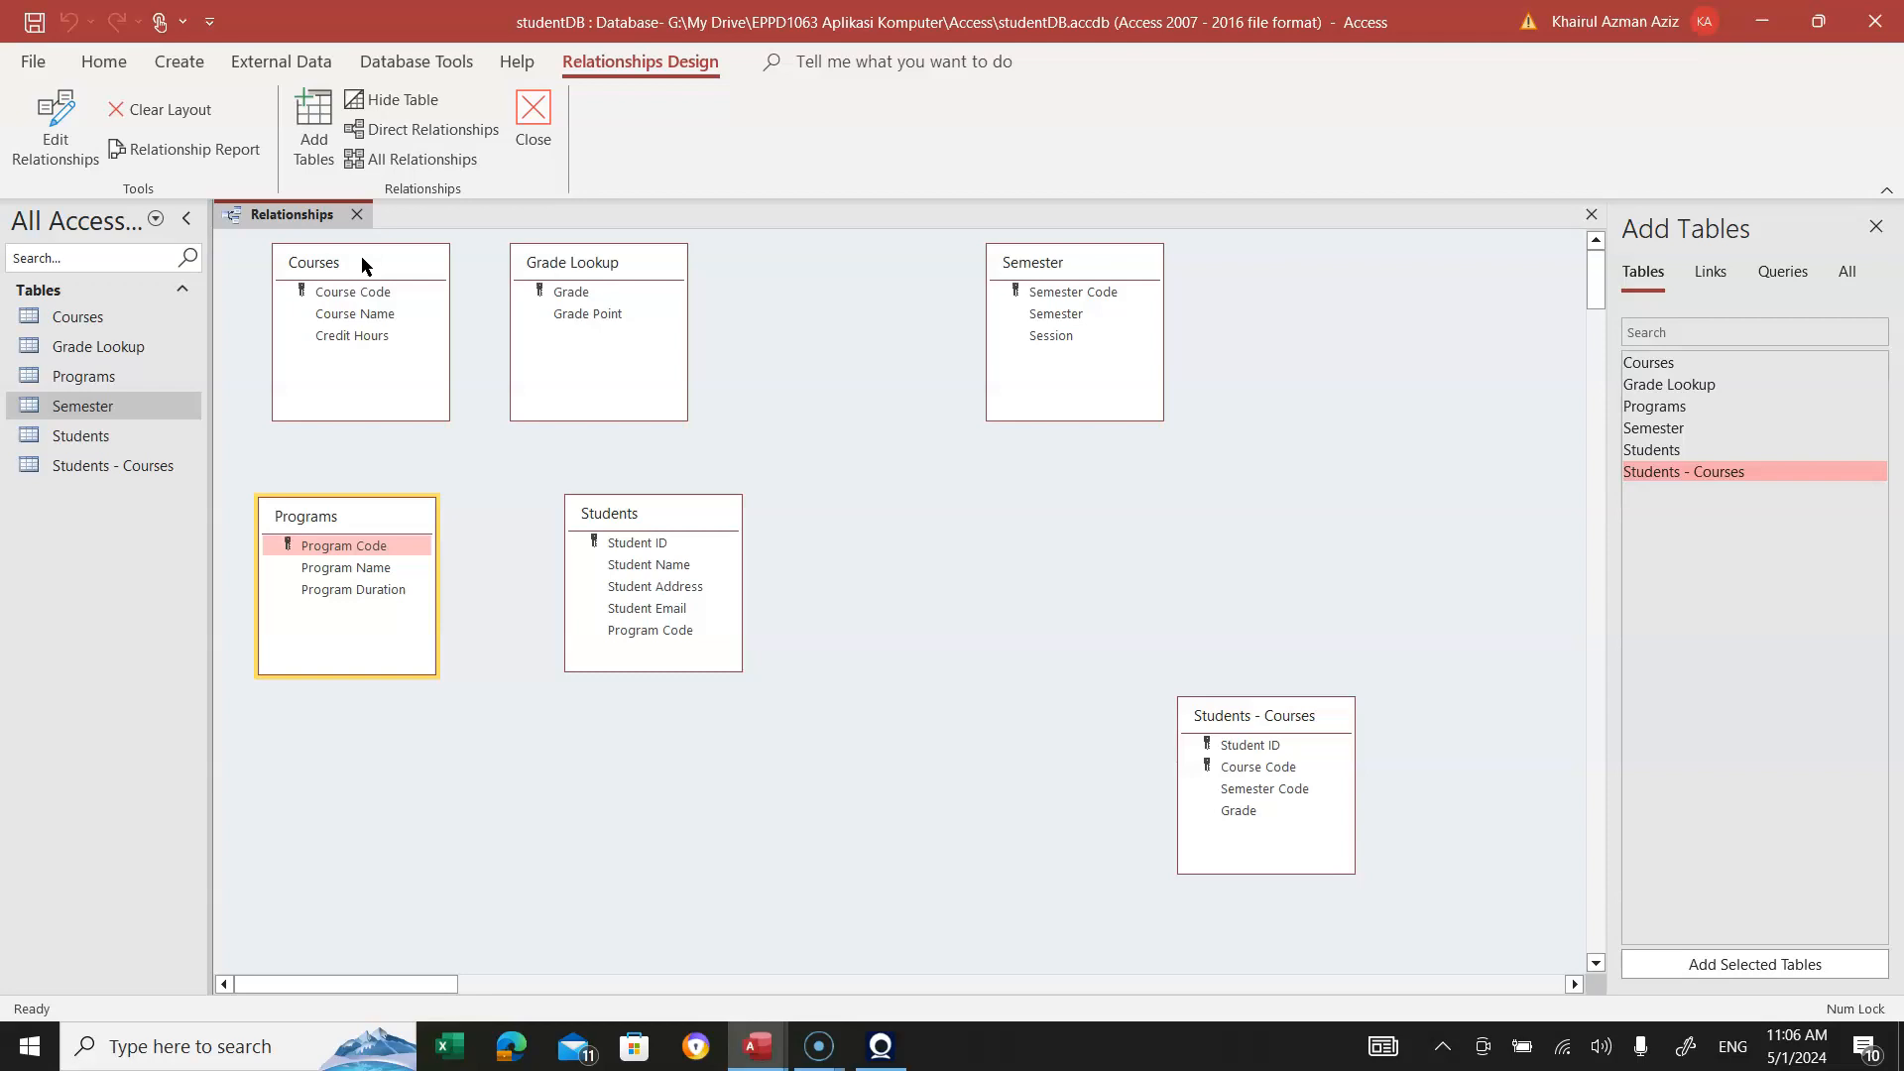
left_click(1266, 722)
left_click_drag(1266, 722, 957, 522)
Align Courses beside Students - Courses at the row's end, and place Grade Lookup below and Semester above Students - Courses
left_click_drag(365, 264, 1286, 521)
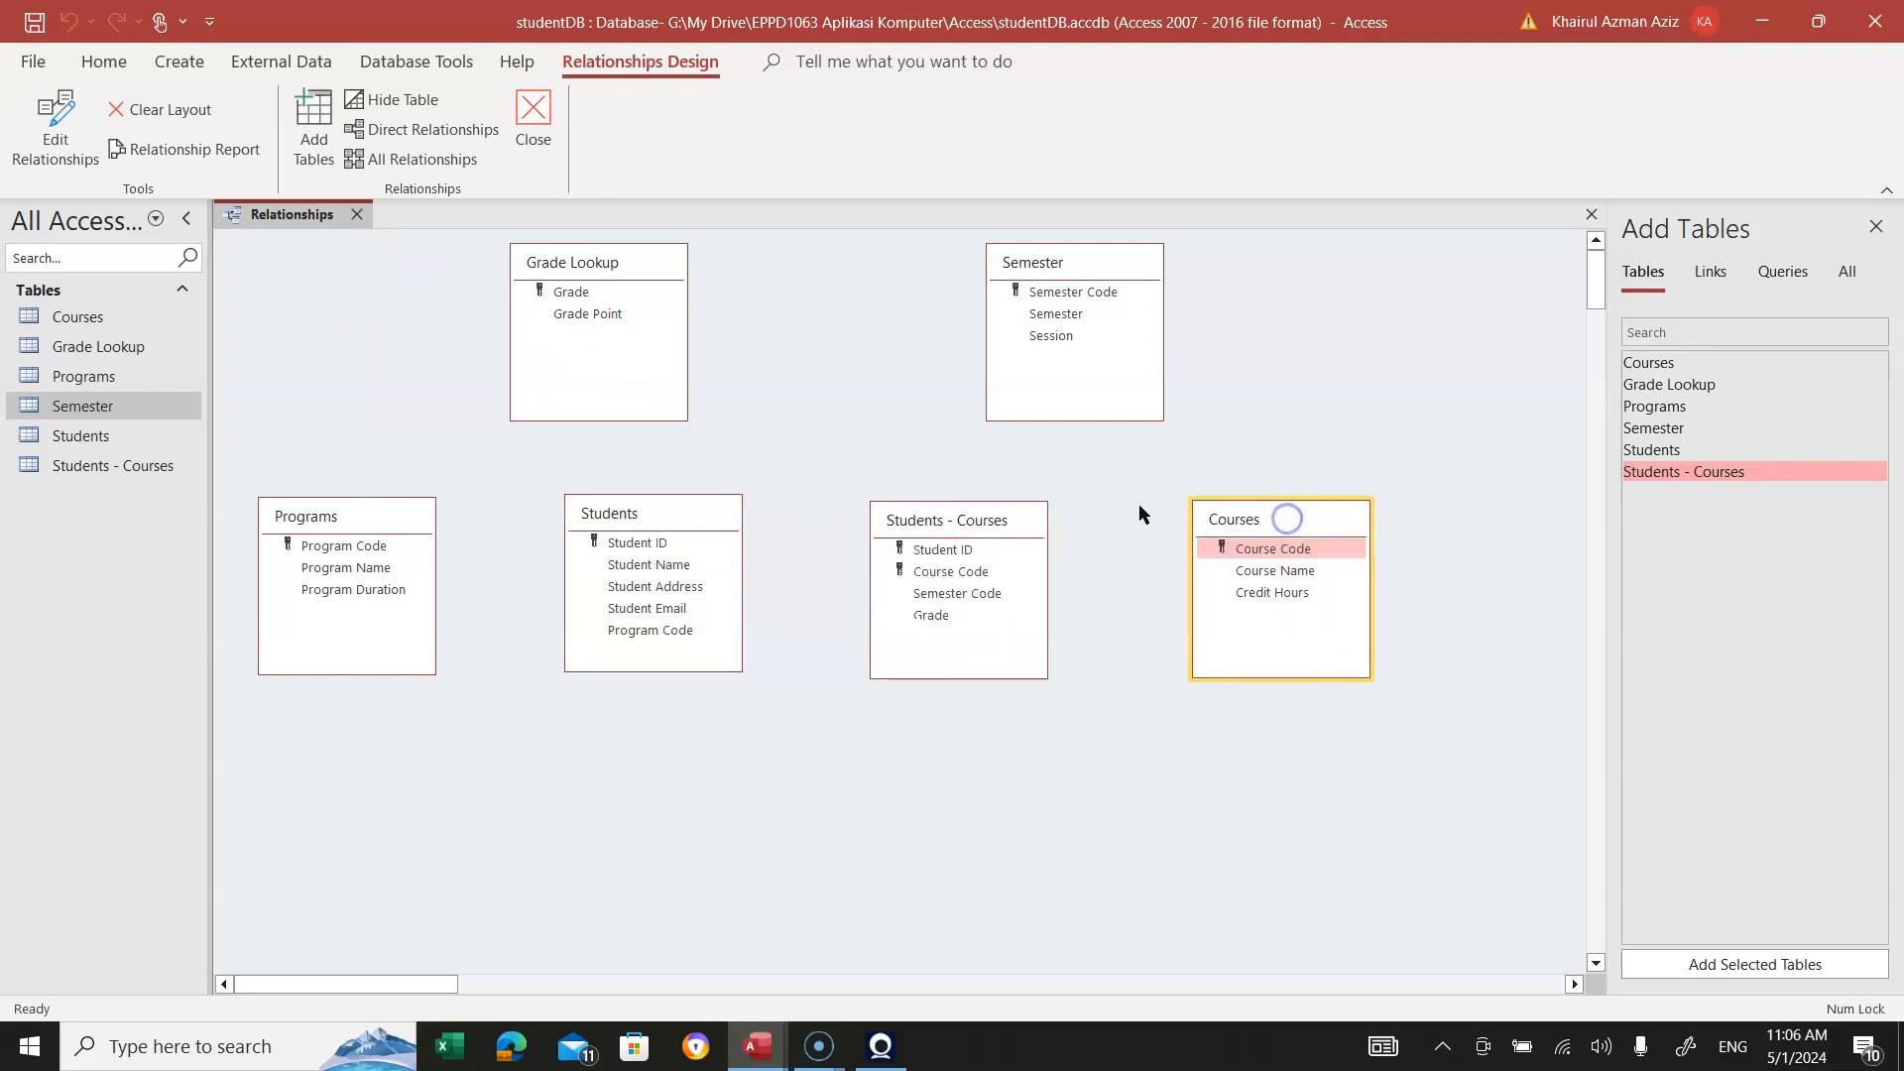
left_click_drag(675, 506, 681, 510)
left_click_drag(1230, 520, 1101, 528)
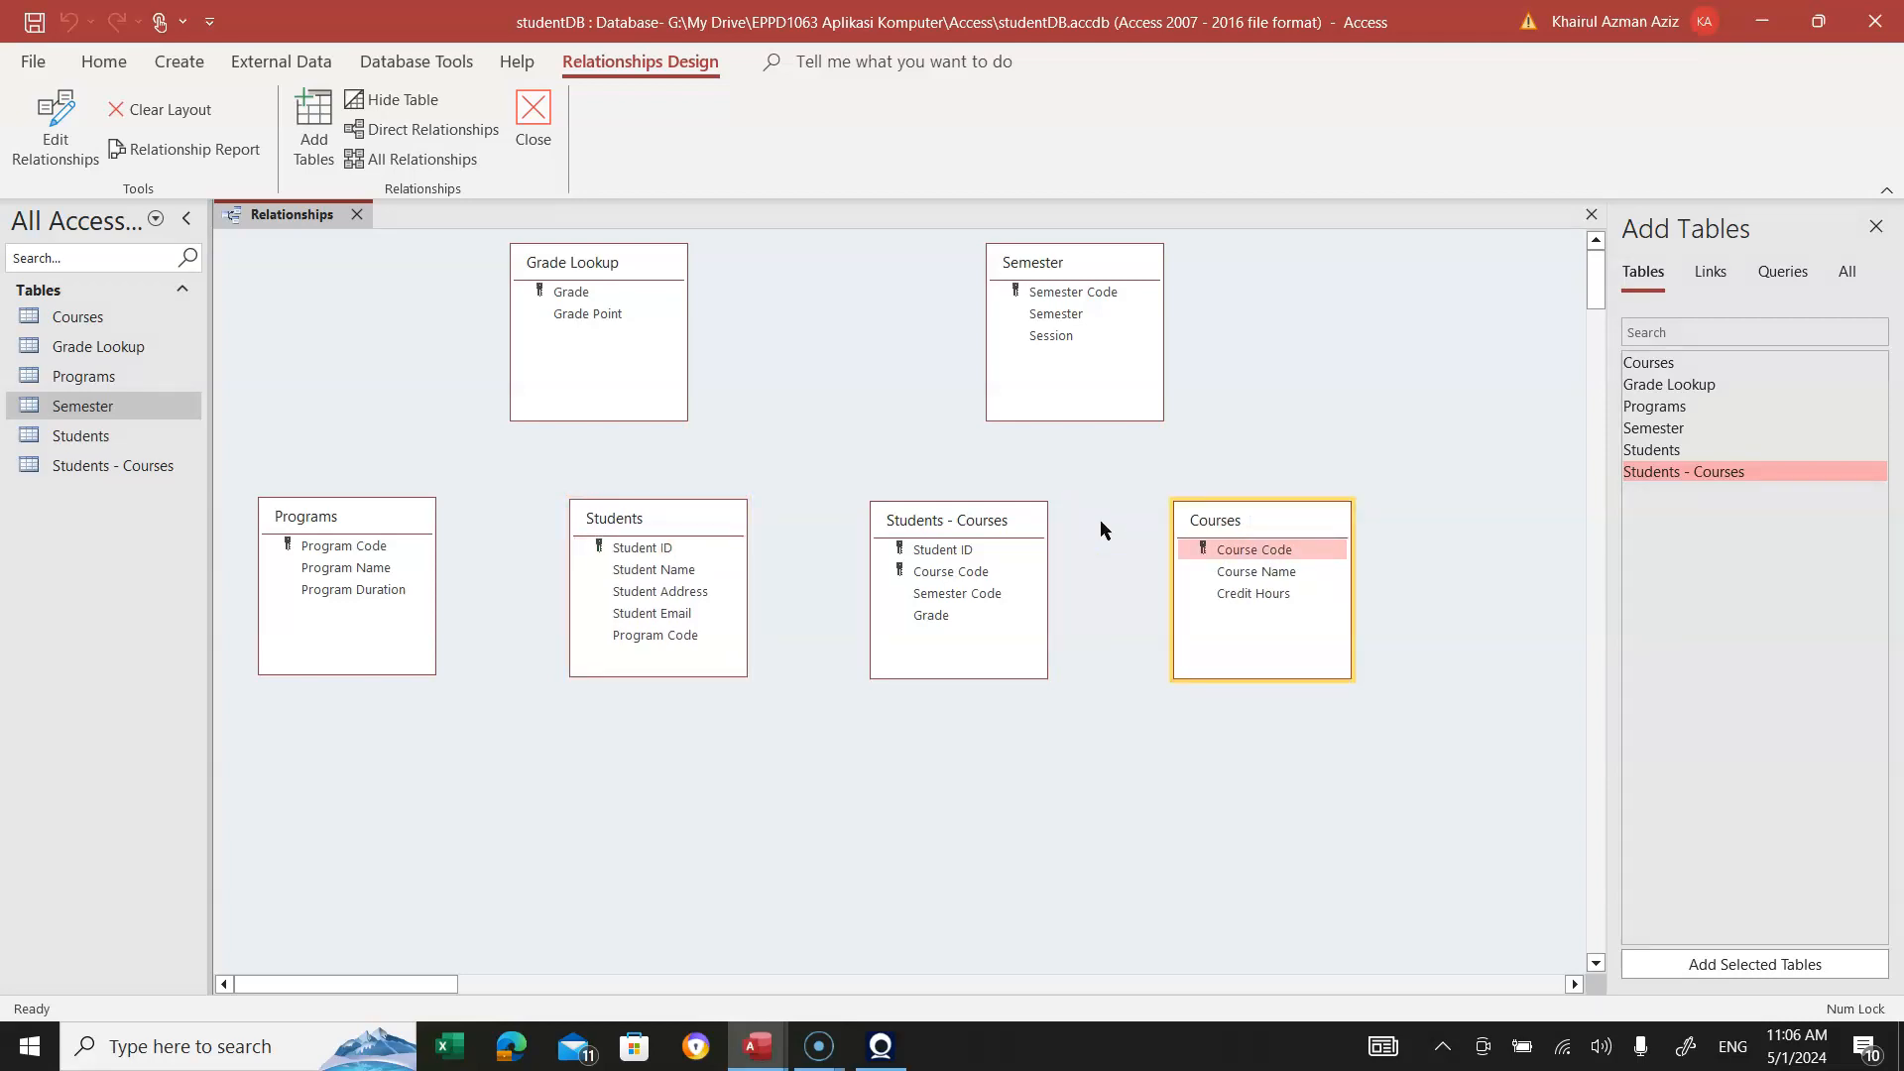
left_click_drag(575, 263, 931, 773)
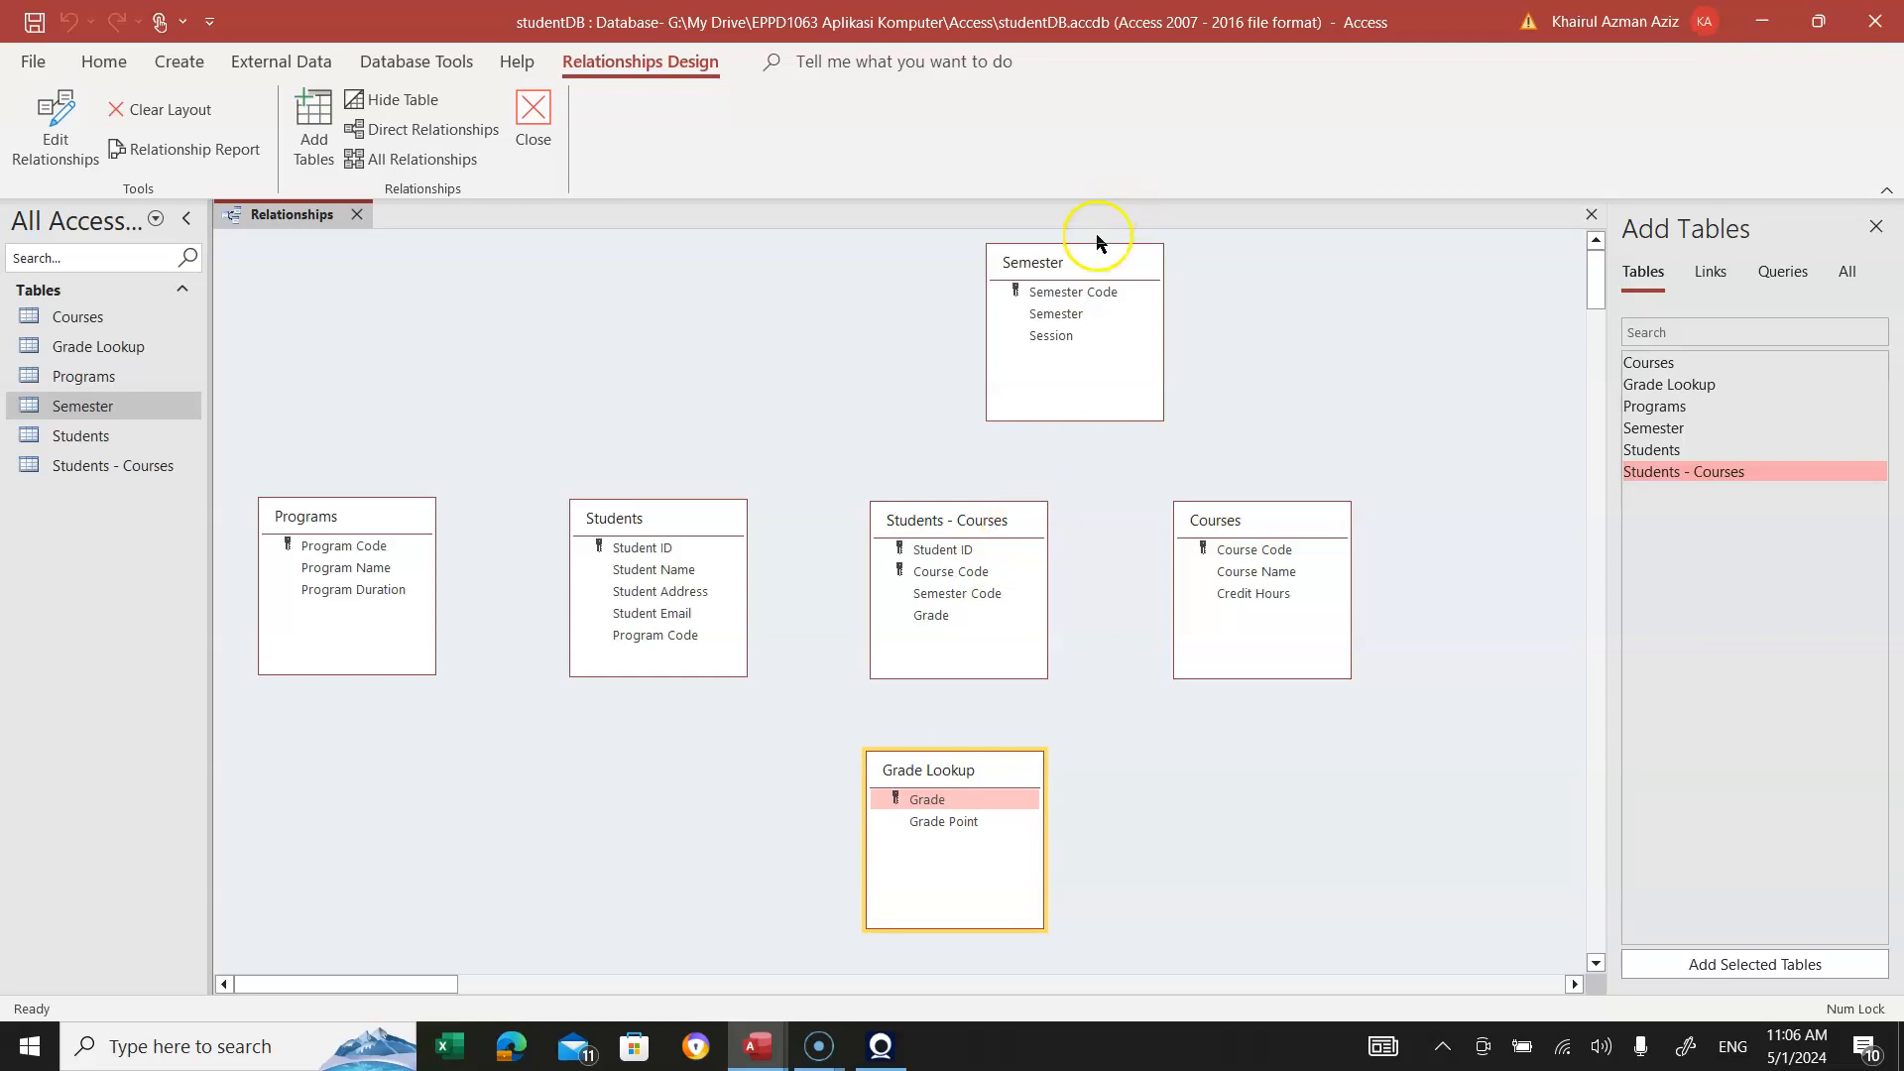
left_click_drag(1080, 263, 972, 260)
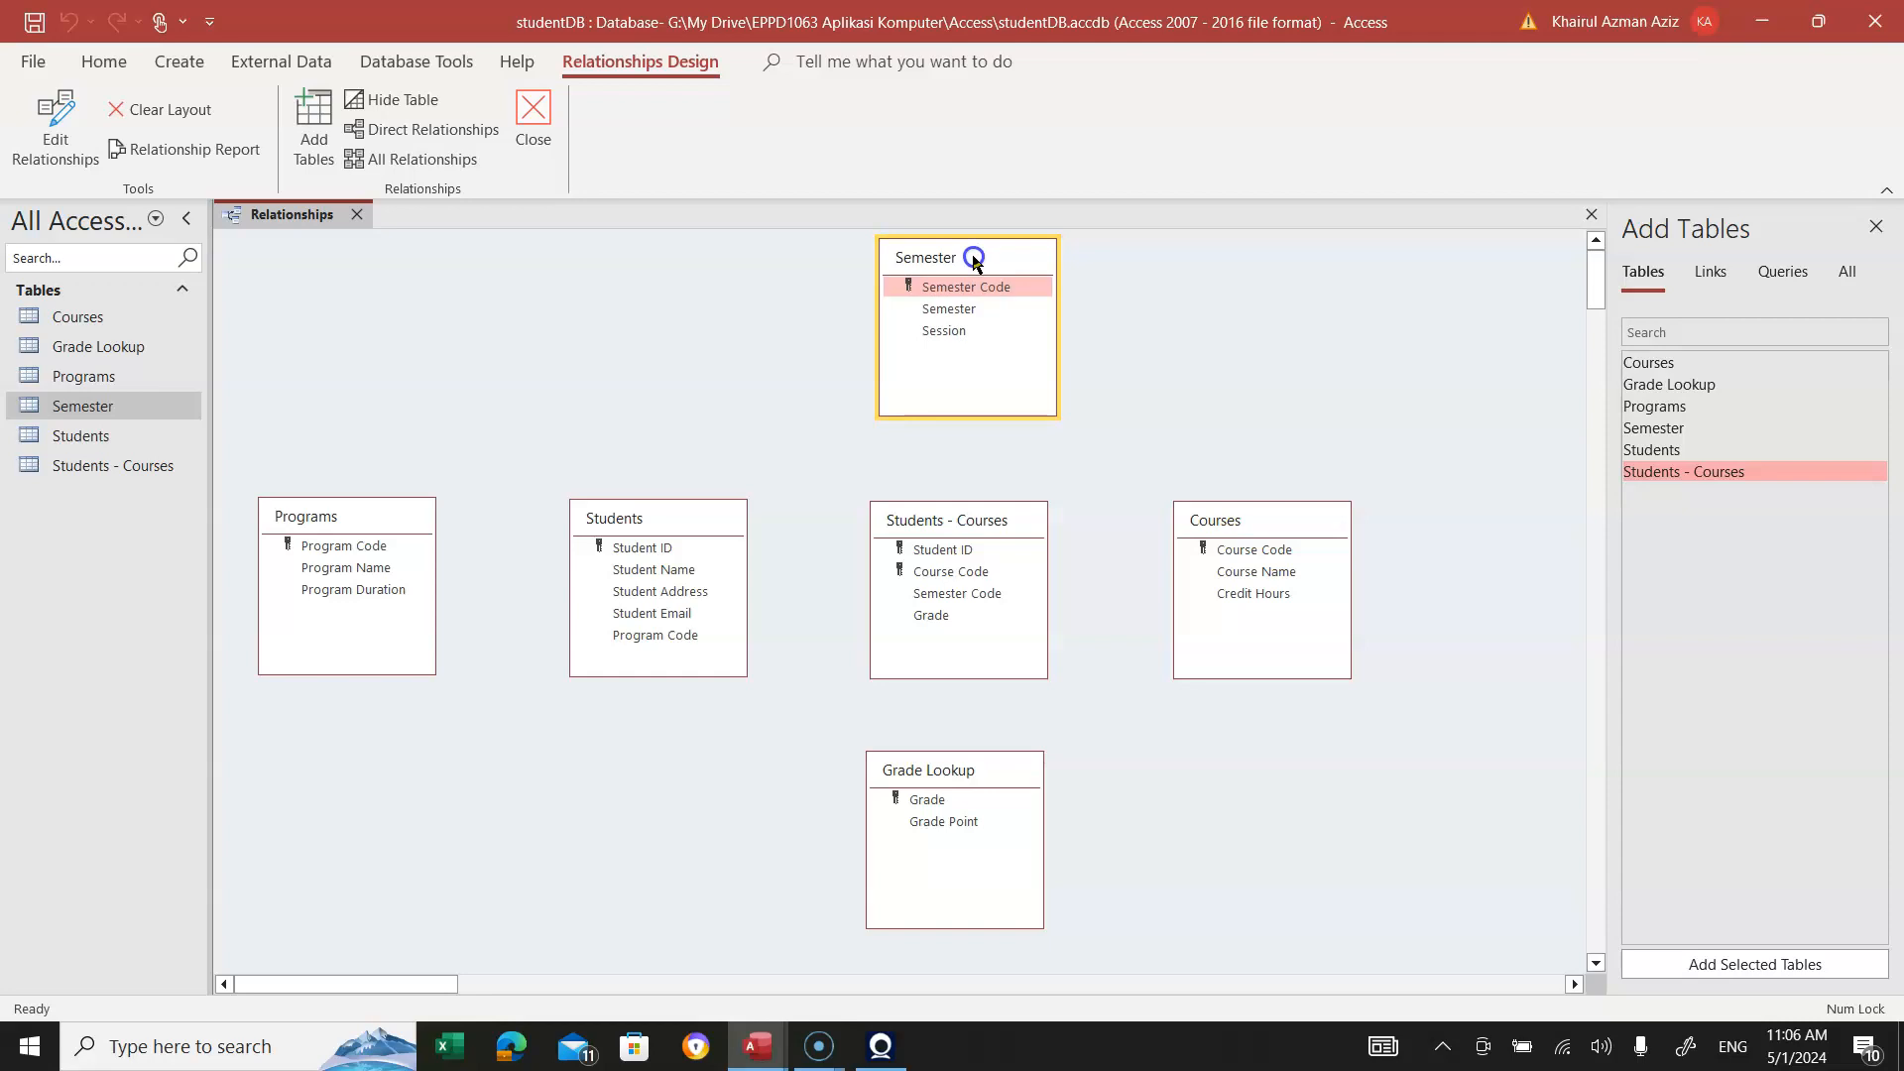
Start a relationship linking Program Code in the Programs table to Program Code in the Students table
left_click_drag(973, 260, 976, 266)
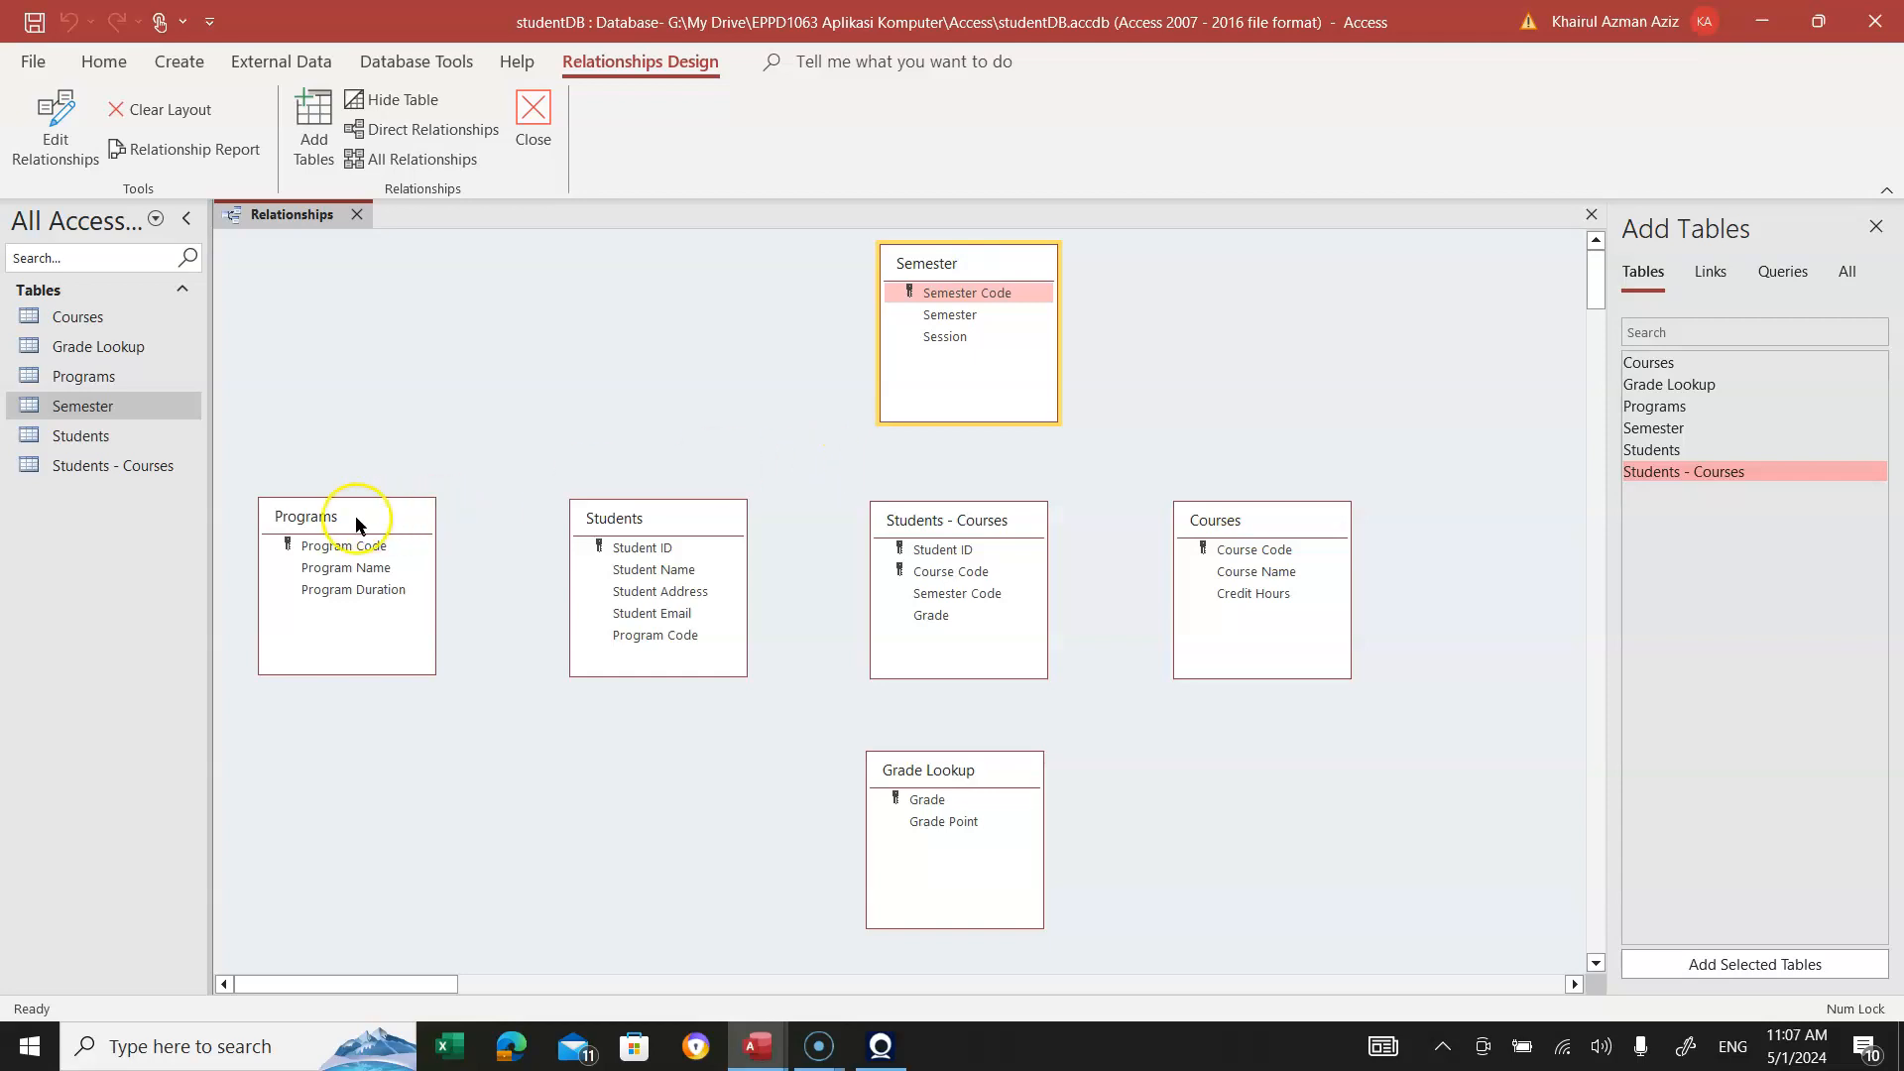
left_click(600, 526)
left_click(646, 637)
left_click_drag(647, 637, 335, 555)
left_click_drag(336, 547, 654, 640)
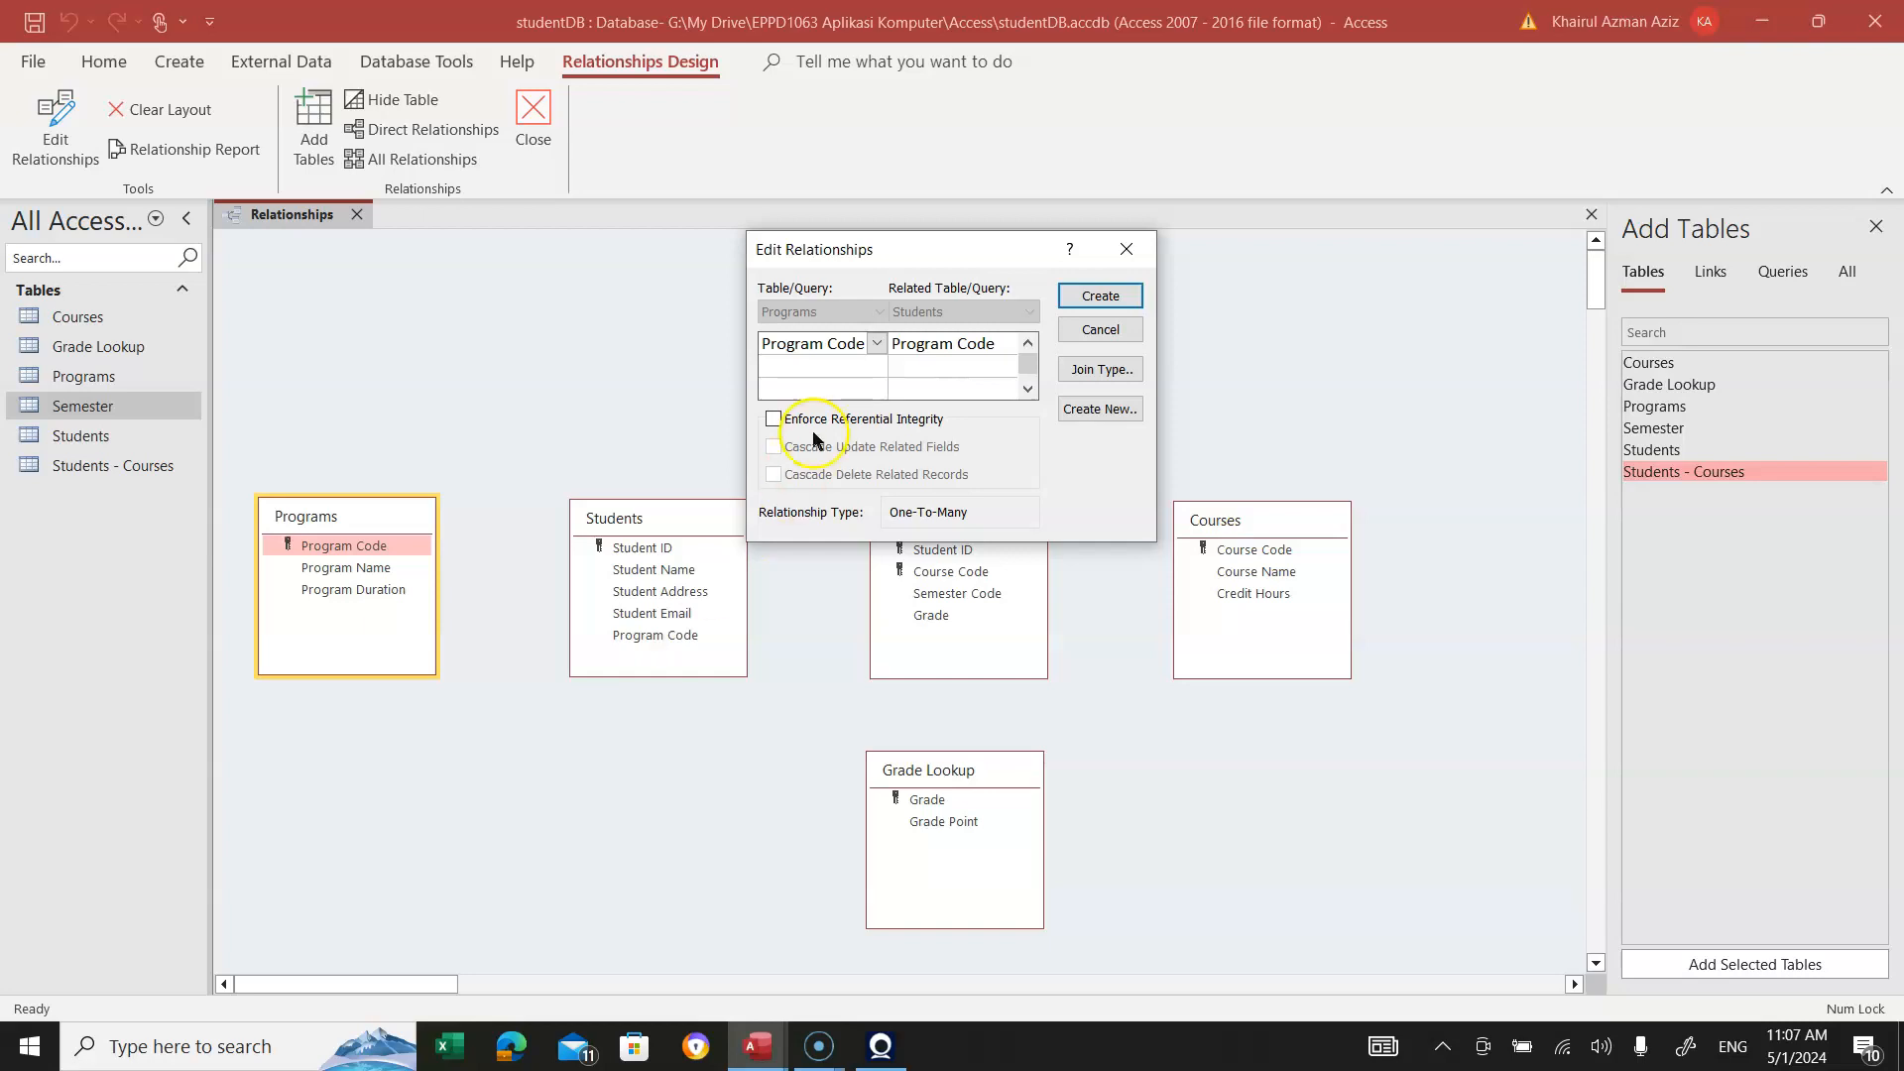
left_click_drag(932, 254, 969, 210)
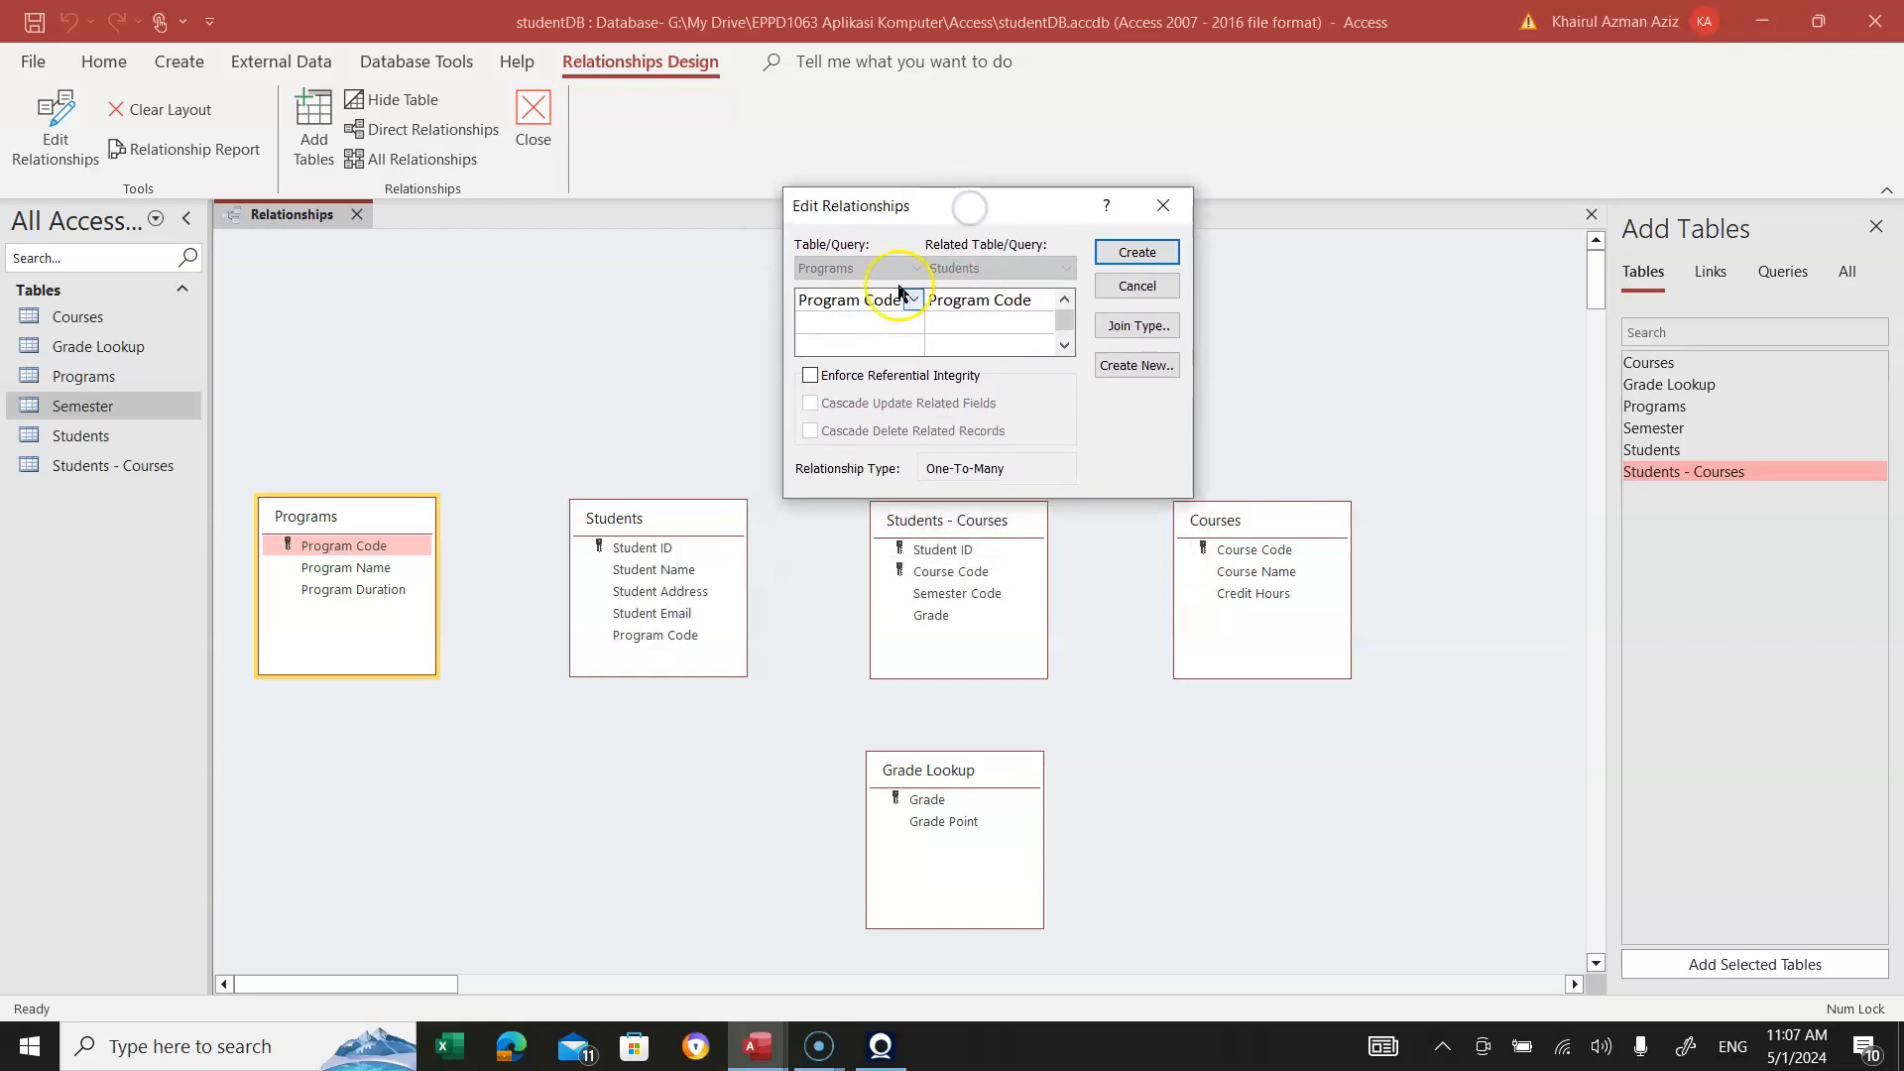
left_click(848, 290)
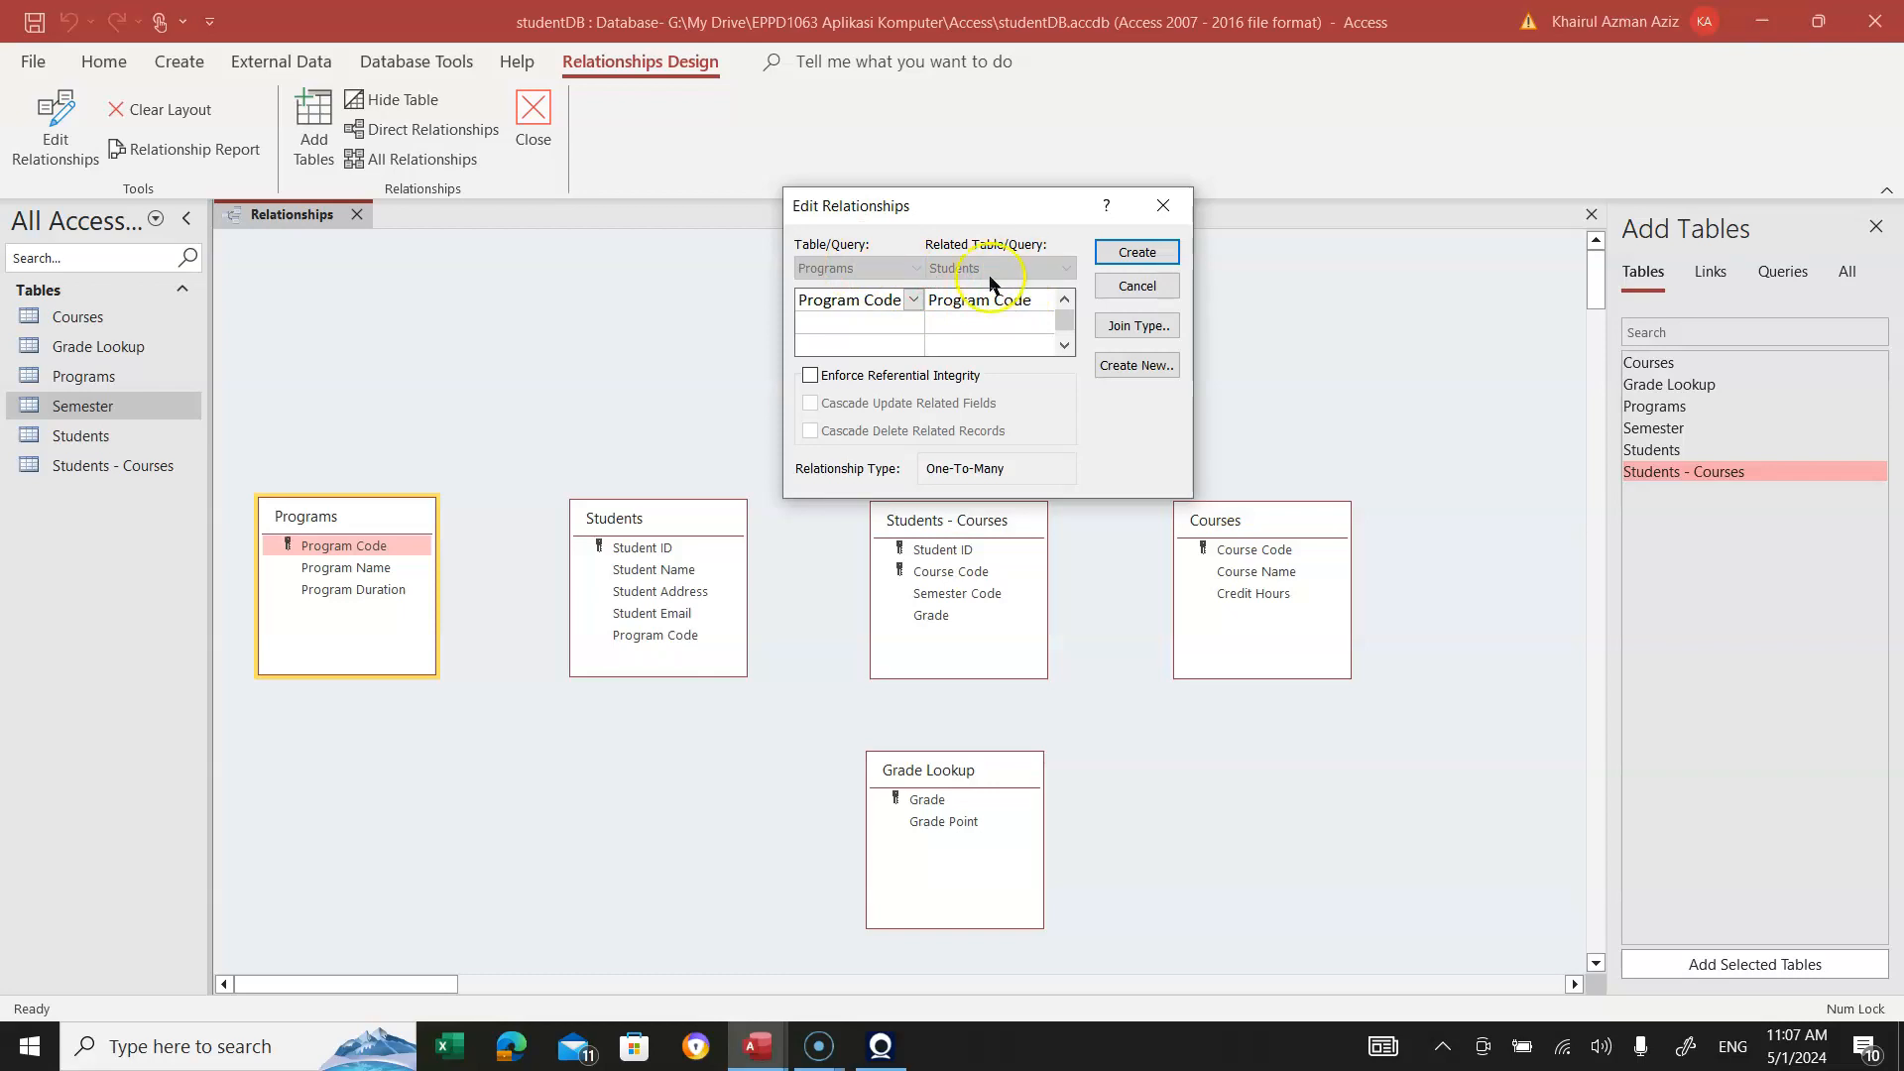
Enforce referential integrity on the Program Code relationship and create it
left_click(810, 377)
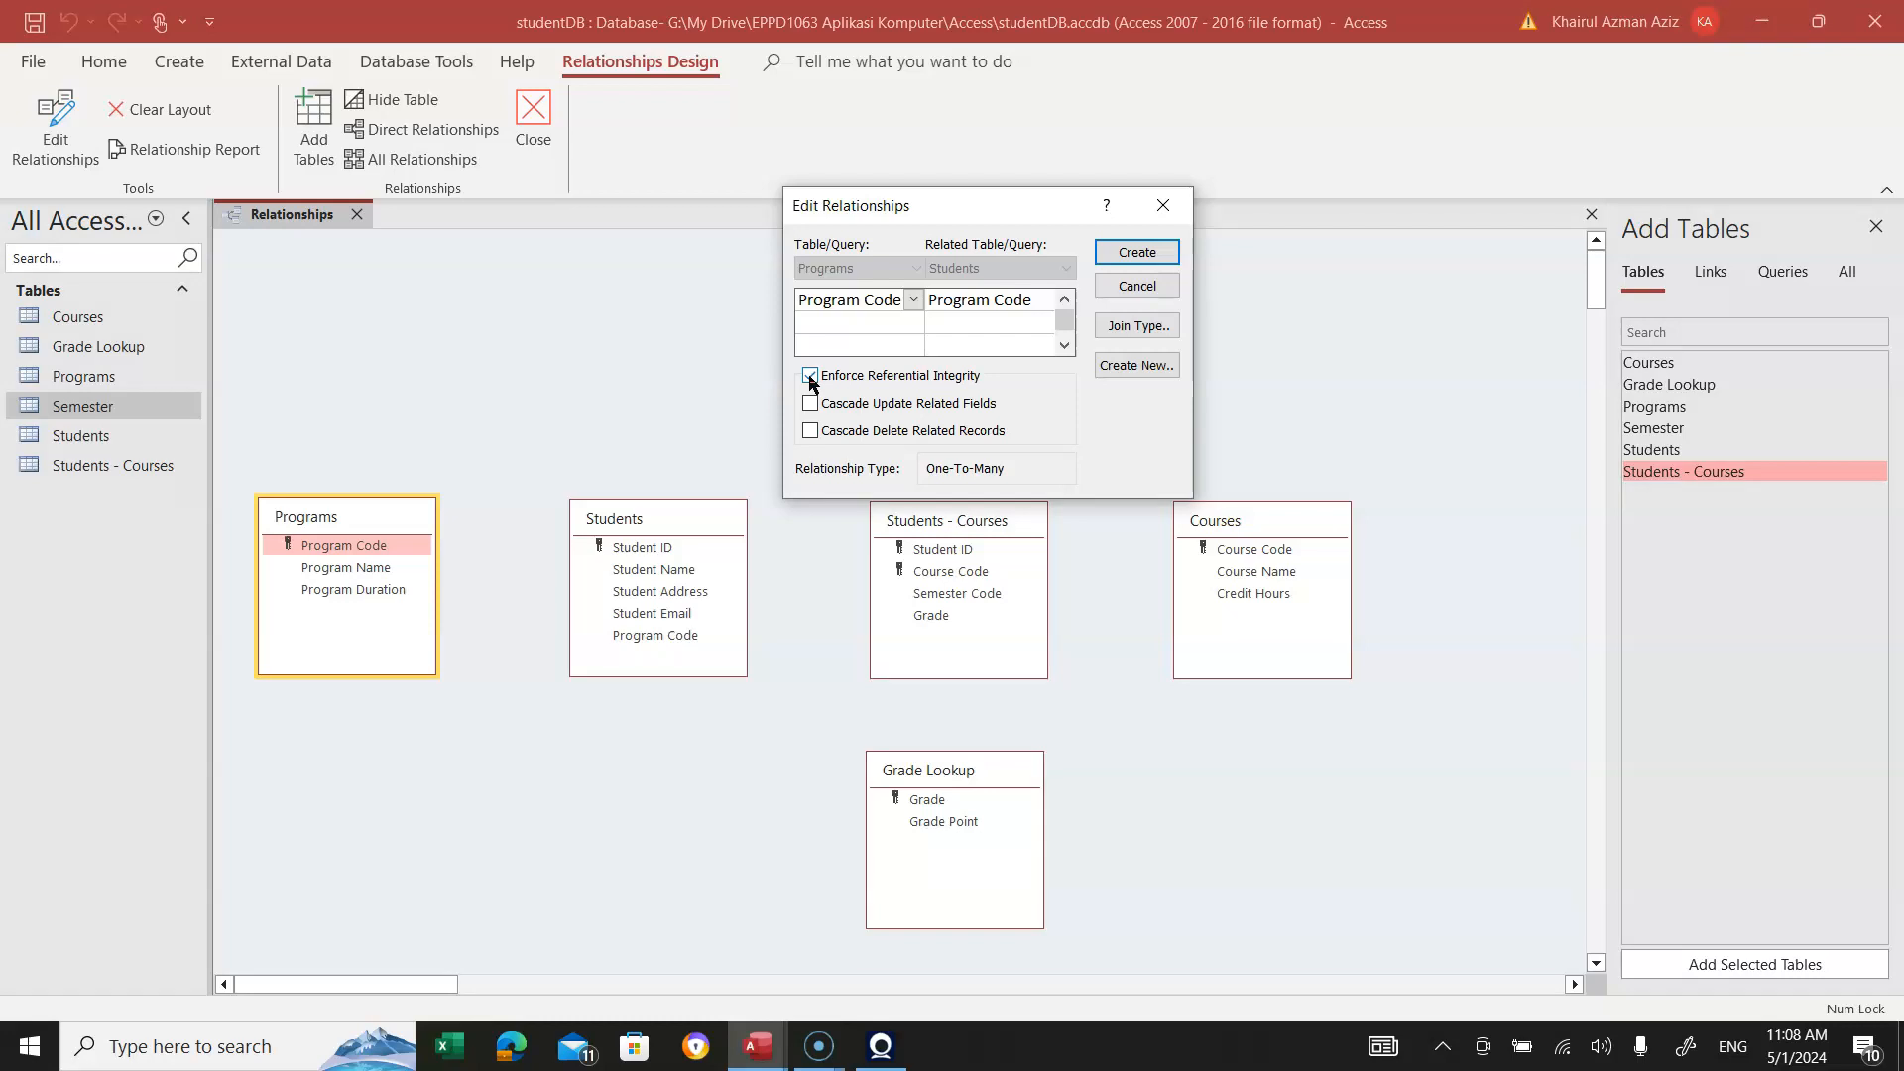
left_click(811, 381)
left_click(819, 390)
left_click(811, 405)
left_click(811, 406)
left_click(811, 431)
left_click(810, 404)
left_click(811, 433)
left_click(810, 377)
left_click(1143, 252)
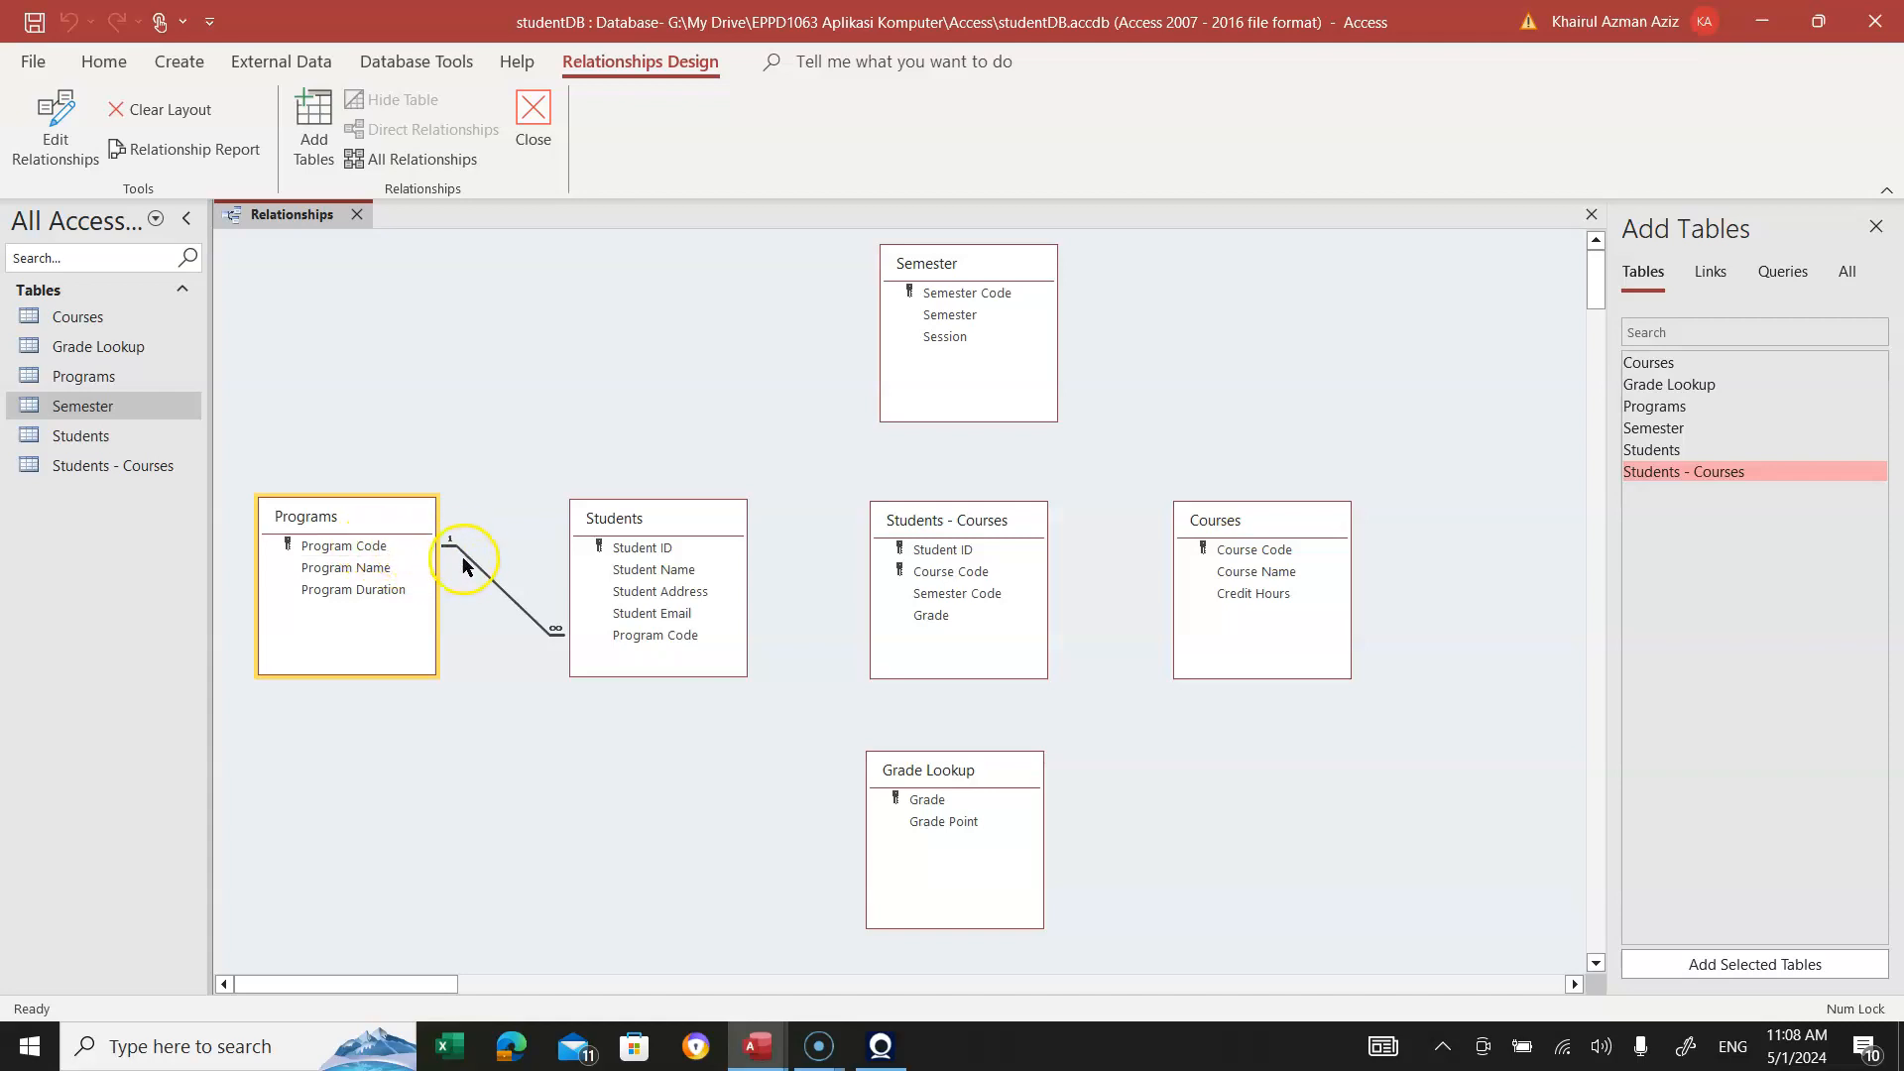
Nudge the Programs table slightly up and away from the Students table
left_click(390, 543)
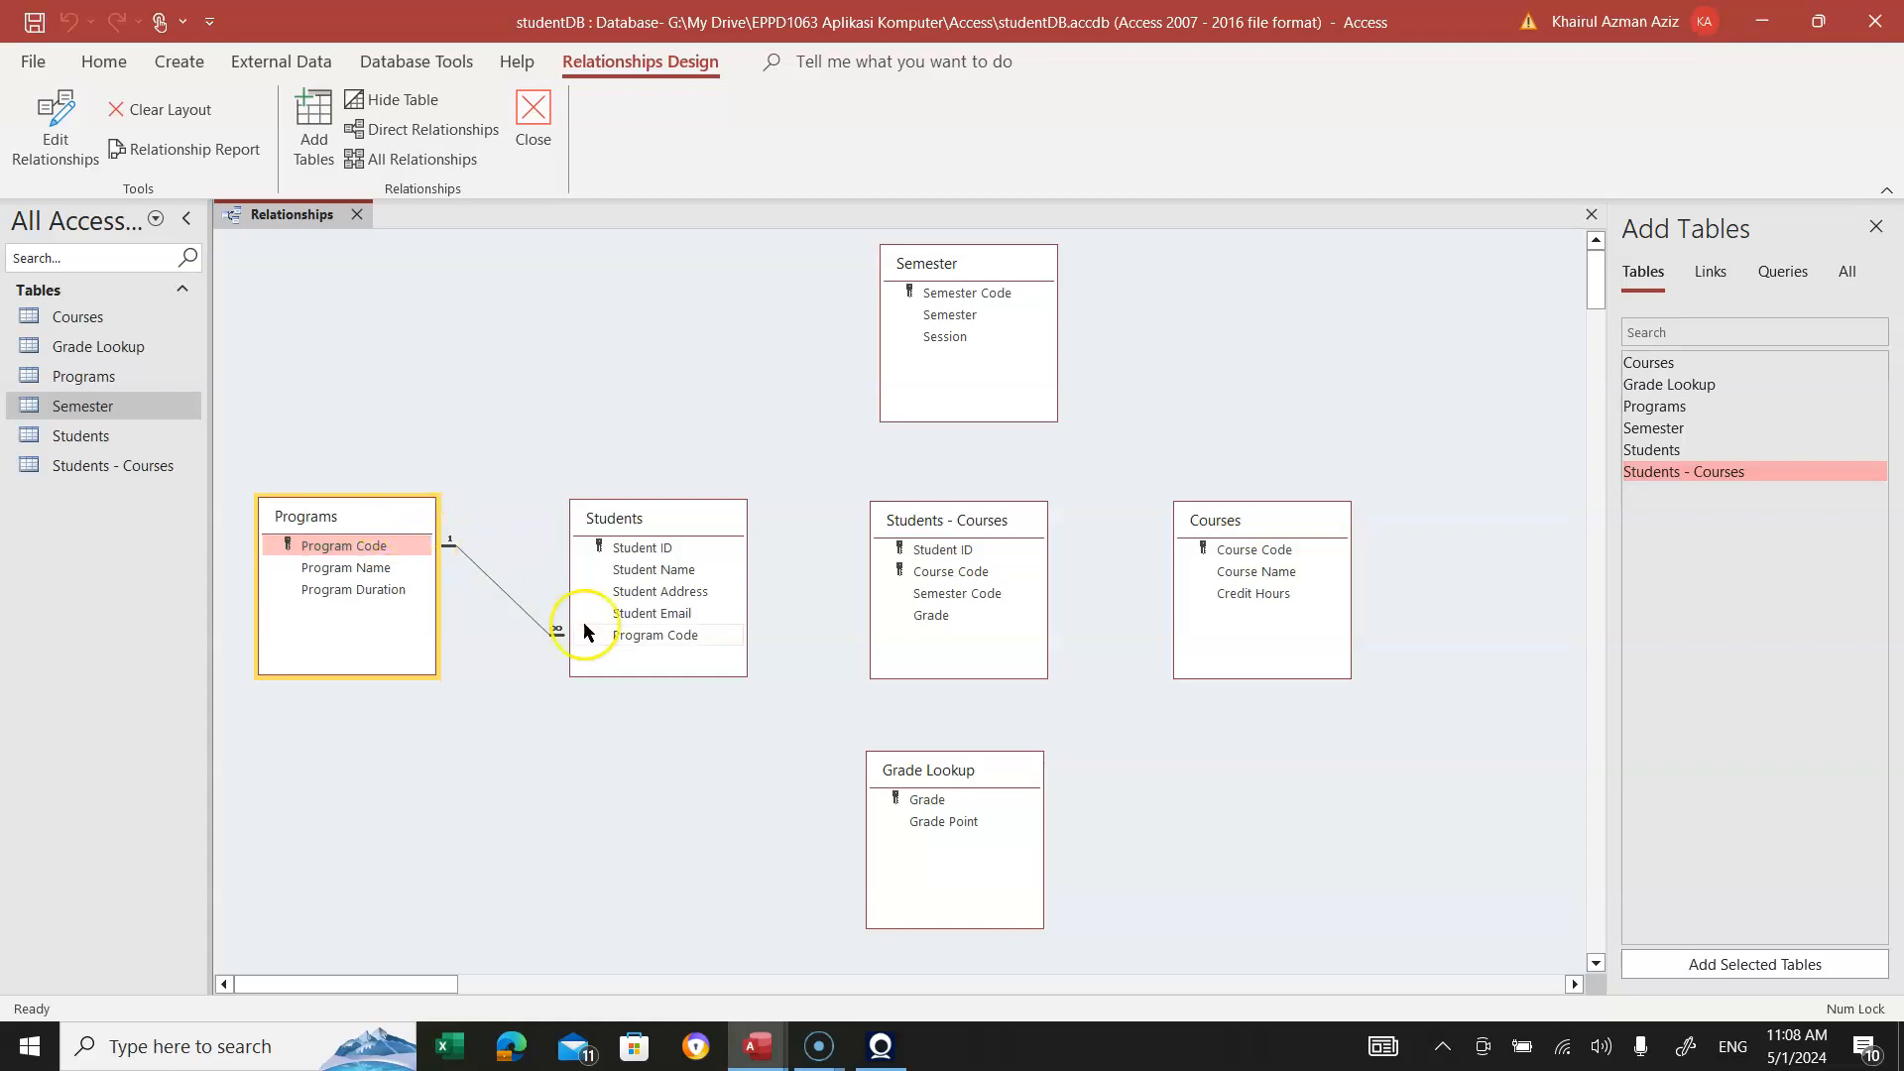
left_click(641, 635)
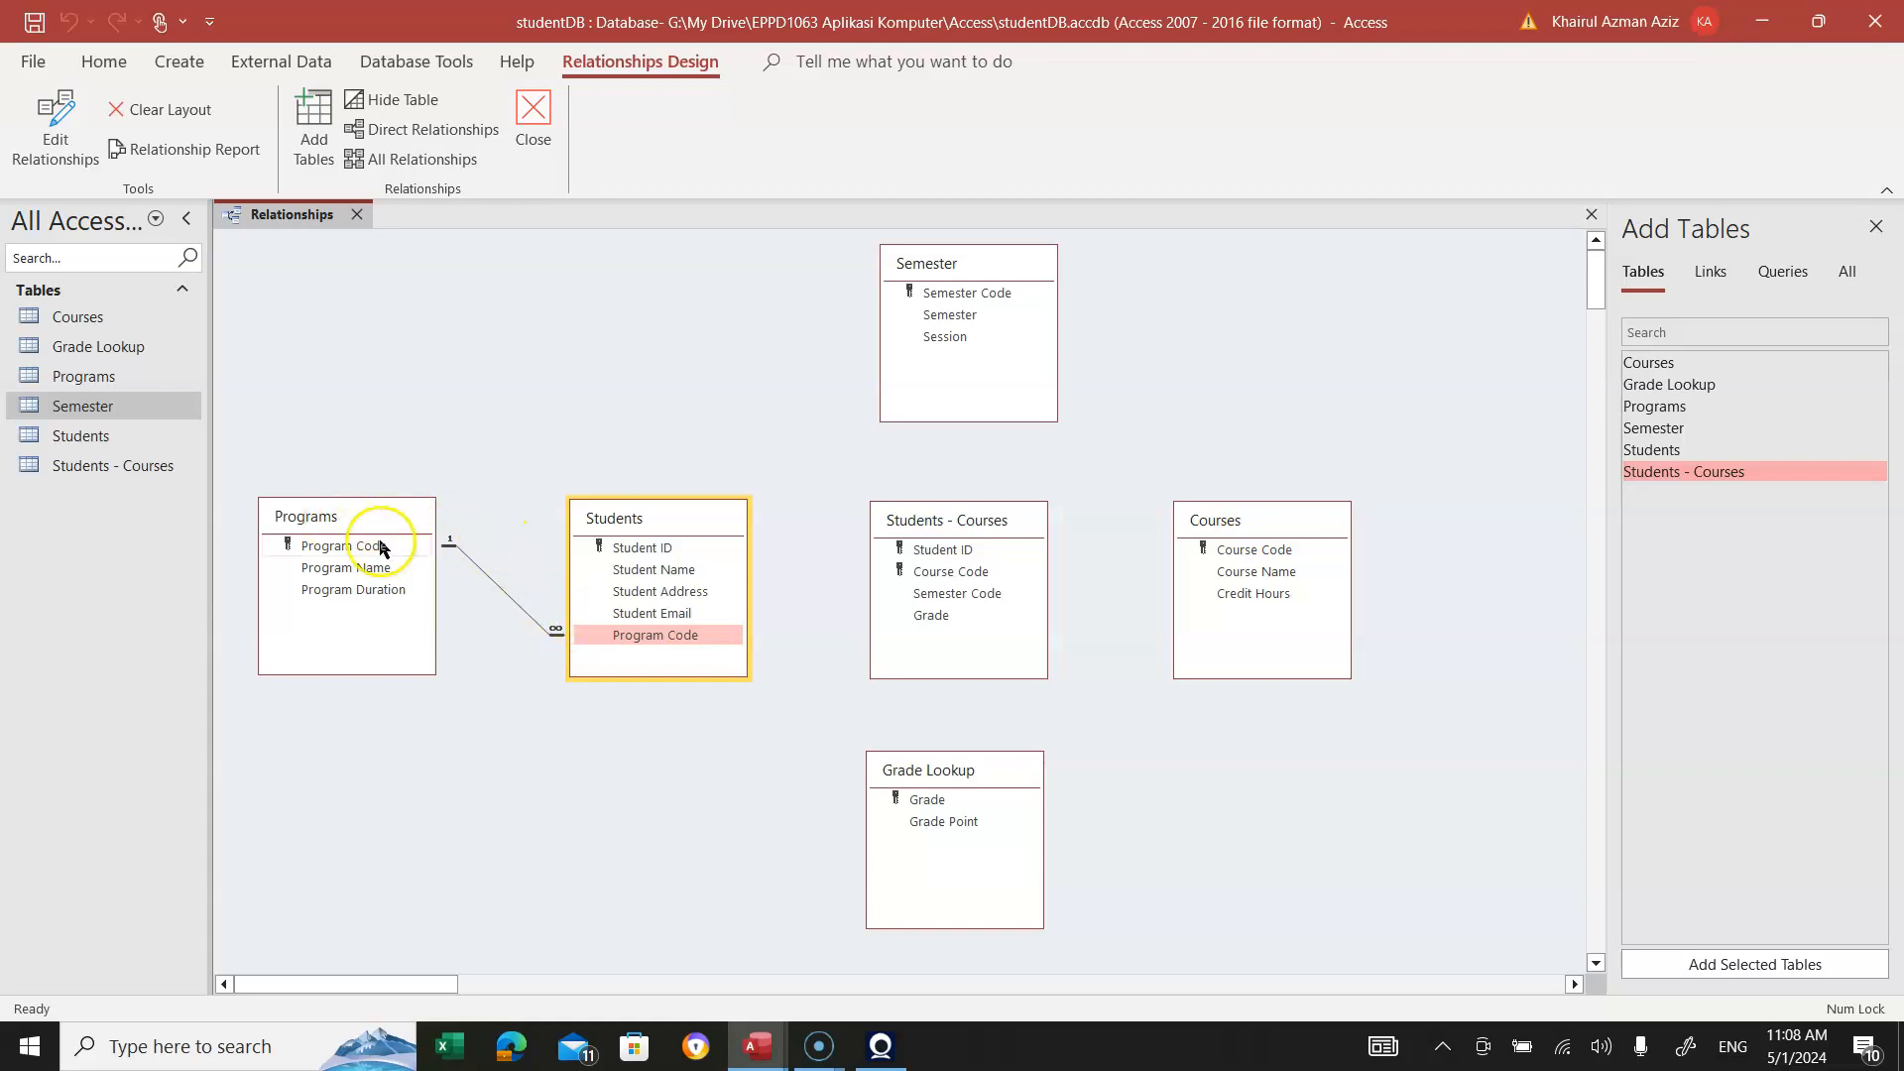
left_click_drag(347, 514, 341, 510)
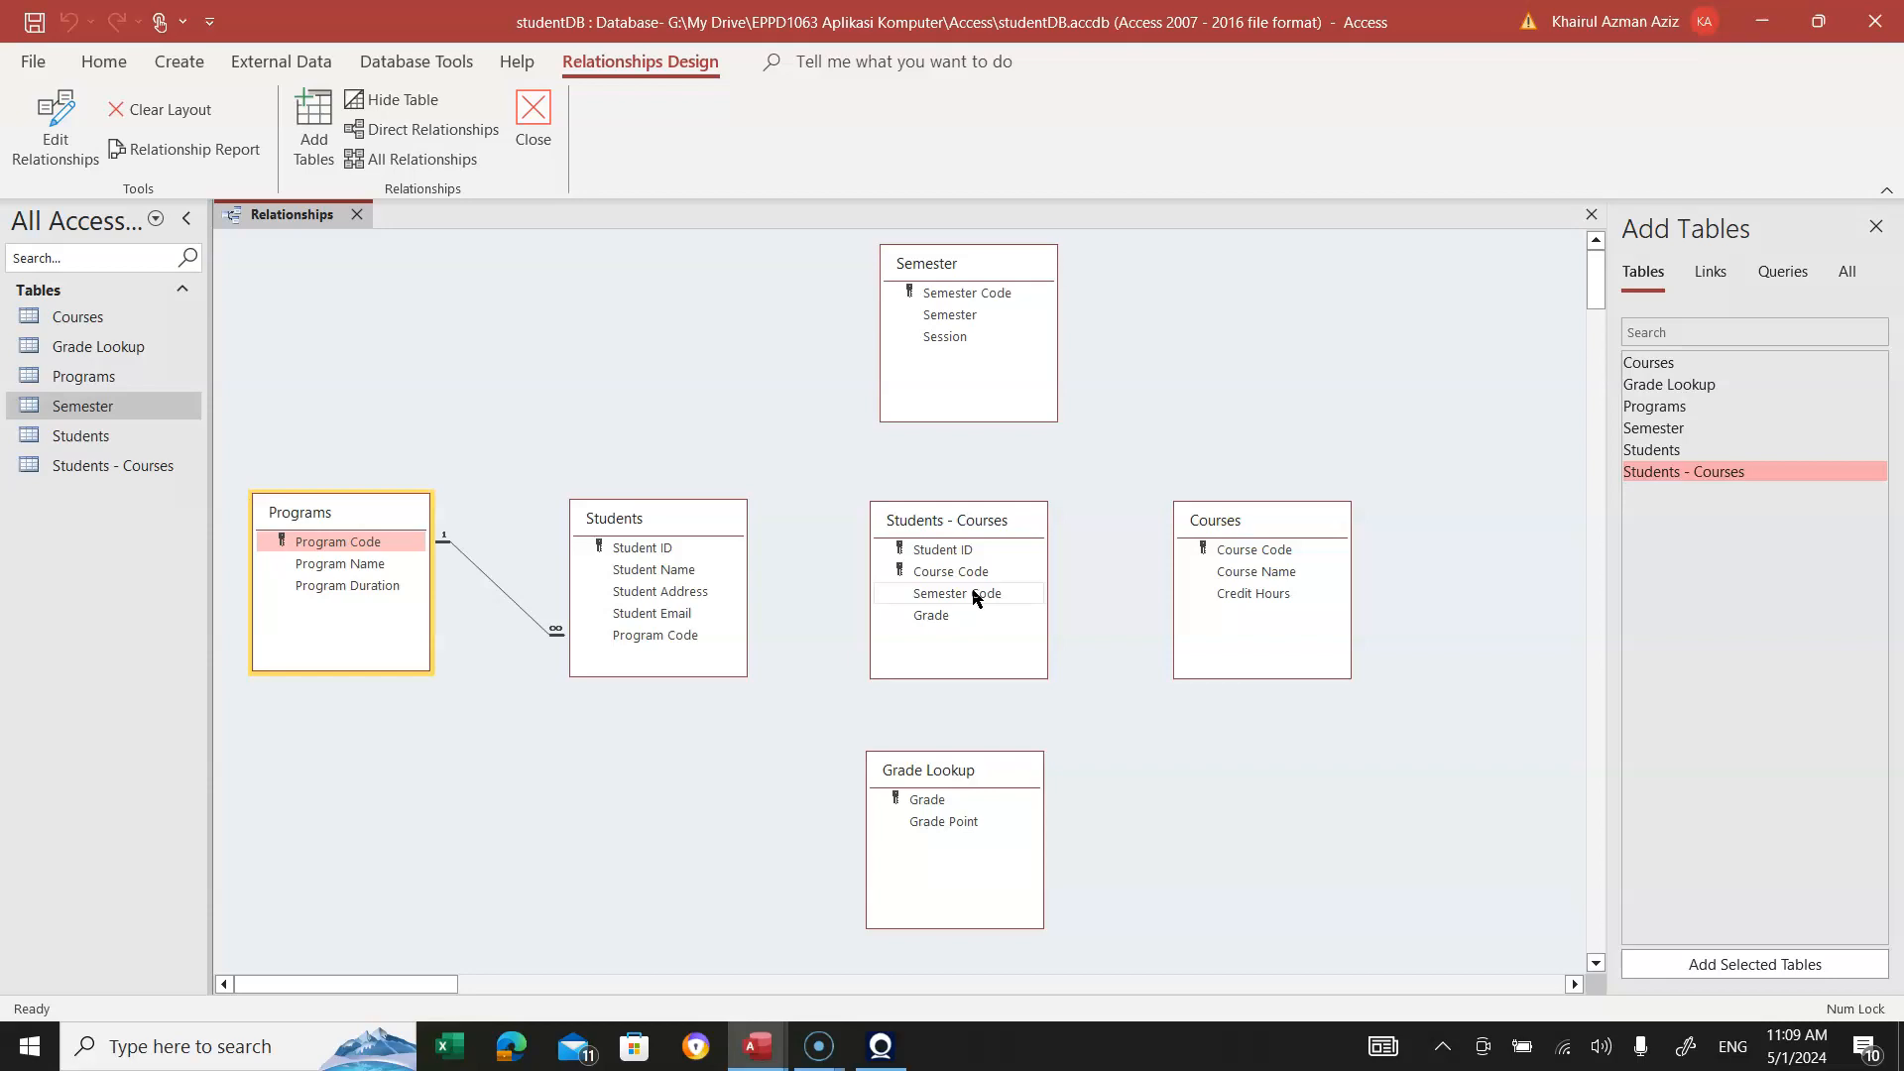
Relate Semester to Students - Courses on Semester Code with referential integrity enforced, and shift Semester sideways toward the Courses table
left_click_drag(970, 595, 967, 294)
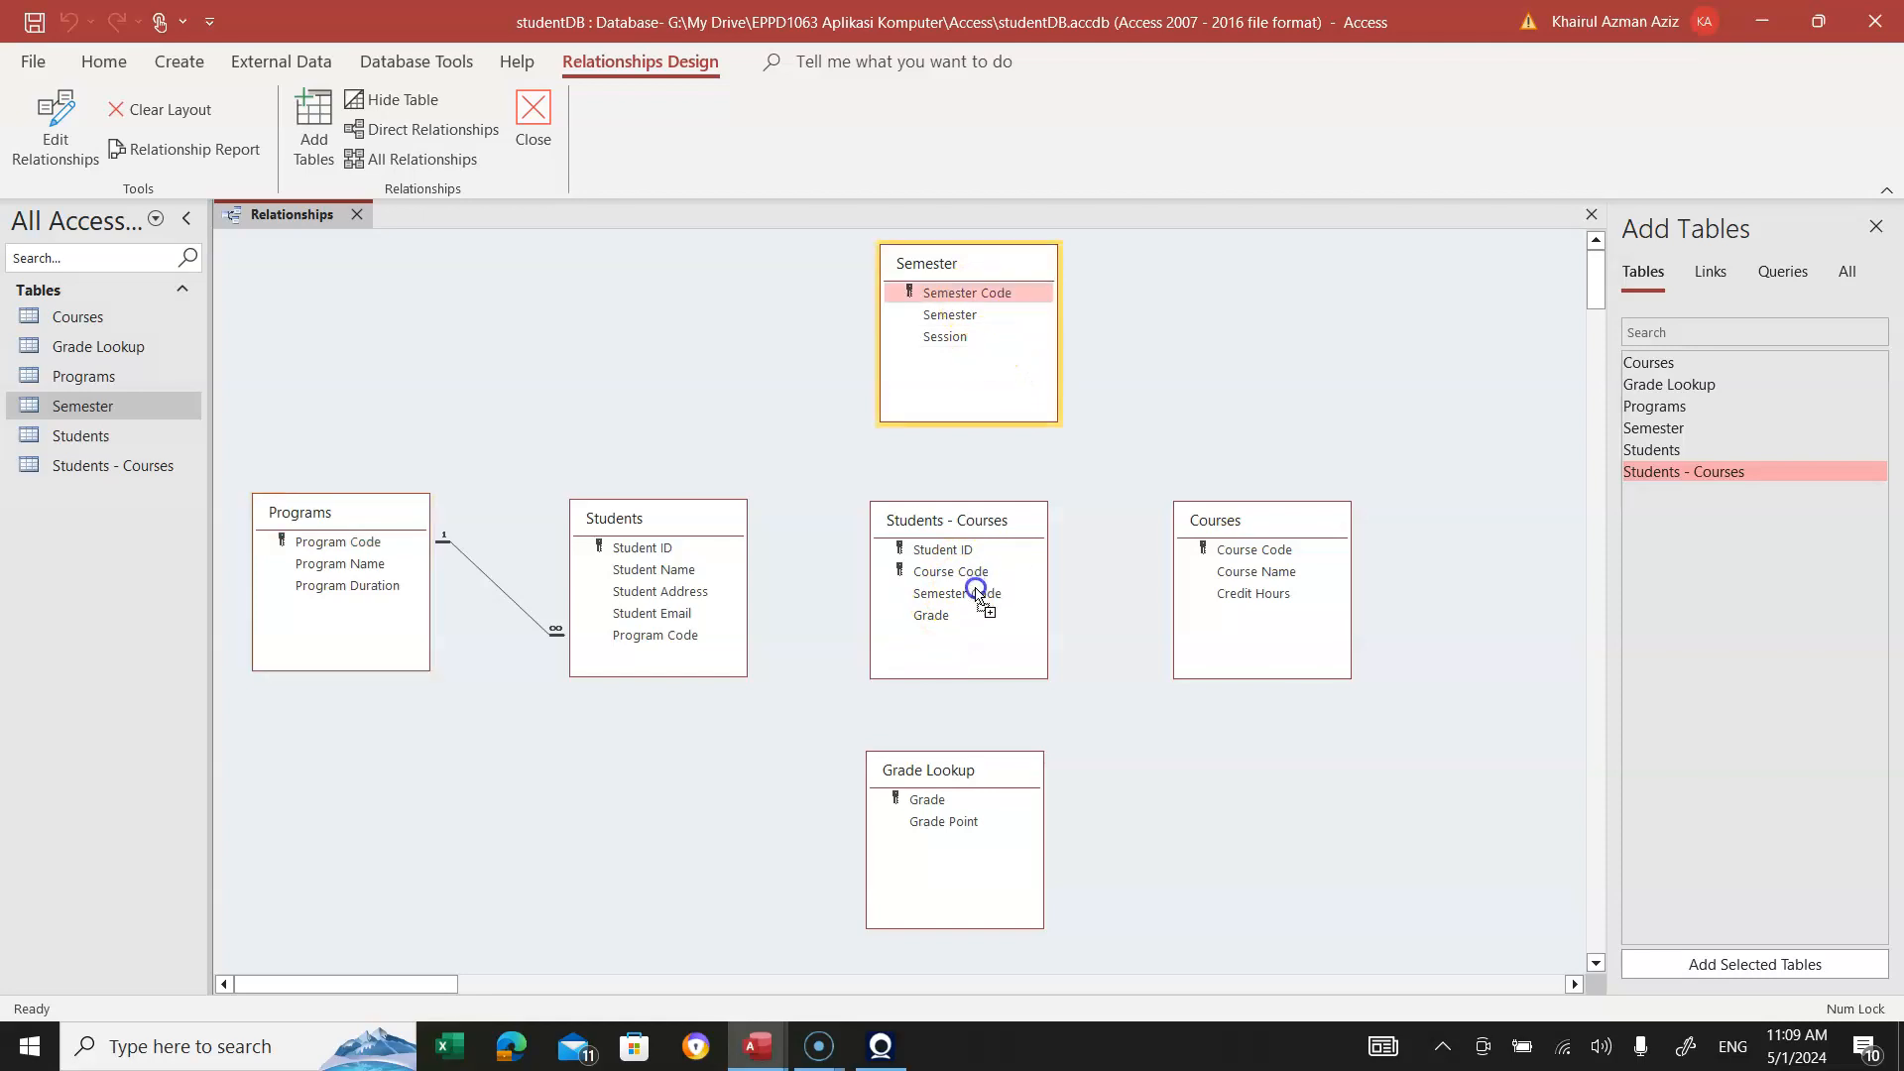
left_click(772, 418)
left_click(1111, 298)
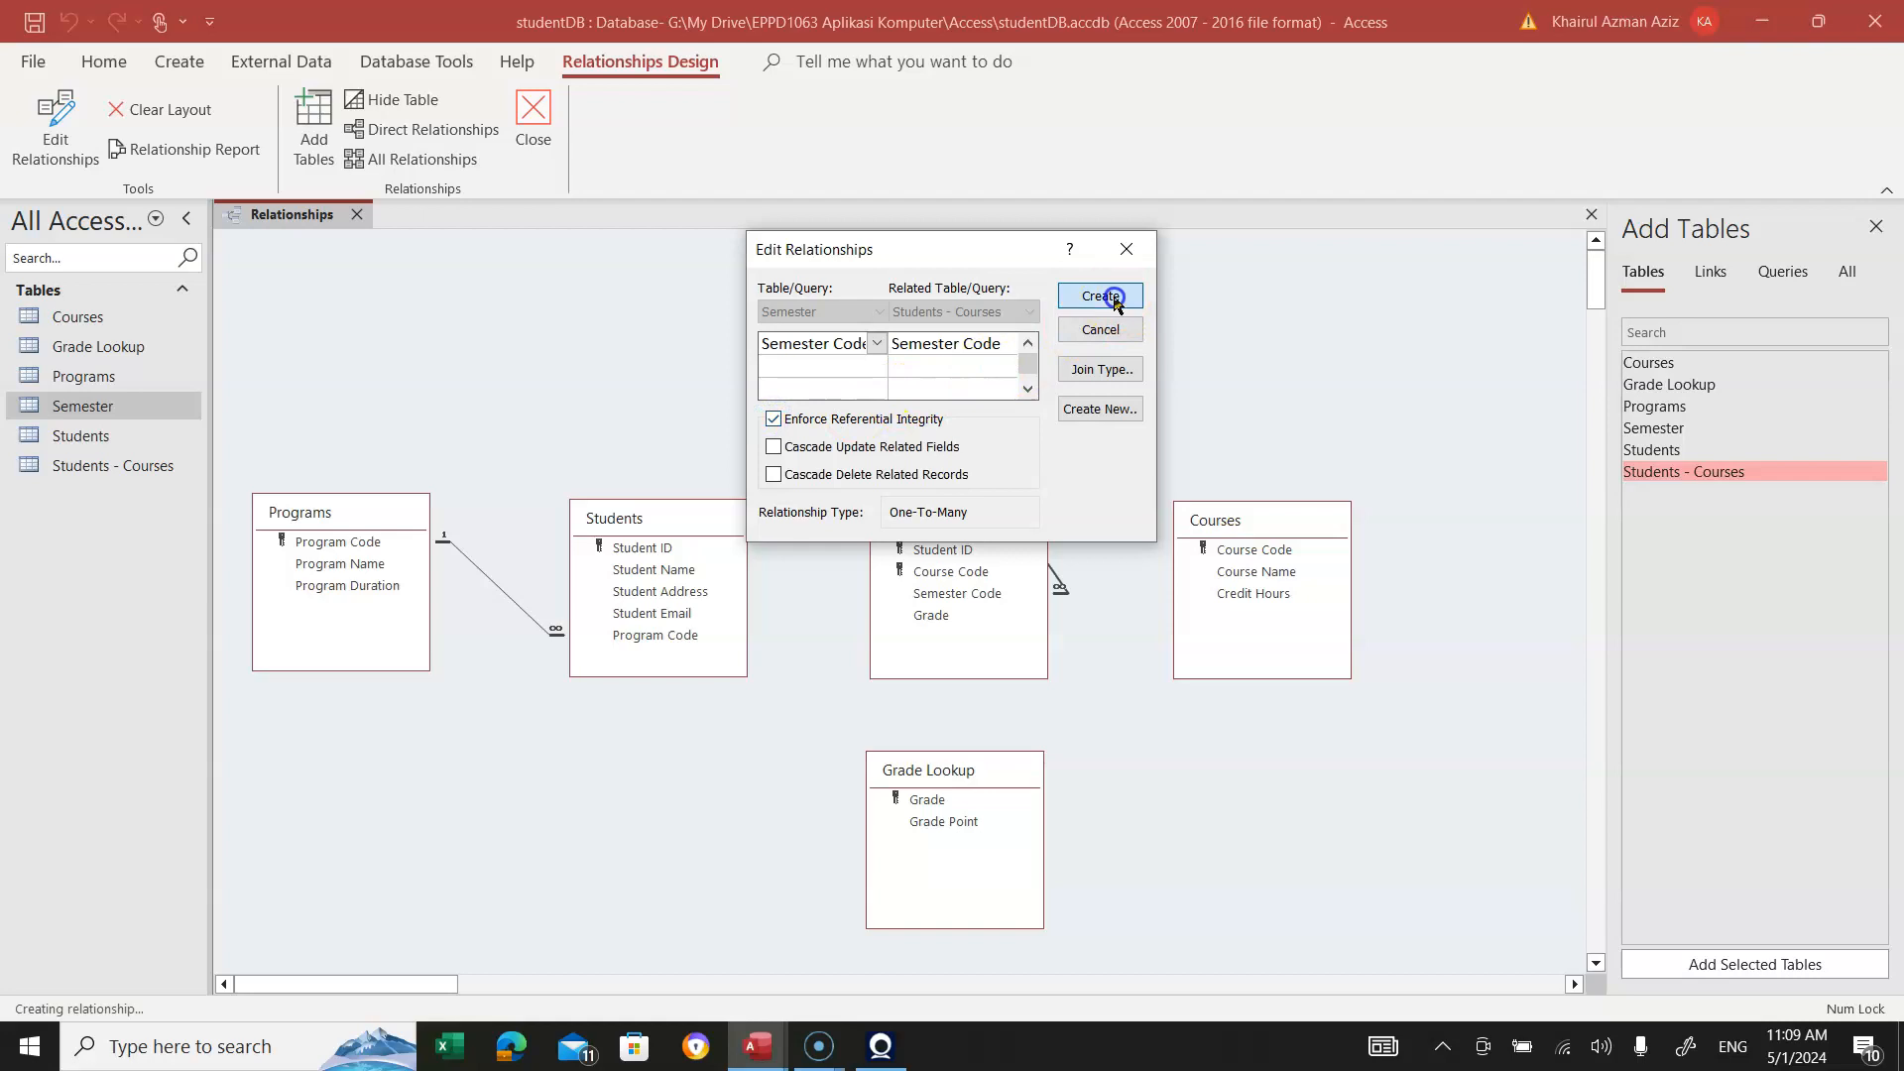
left_click_drag(986, 262, 1197, 260)
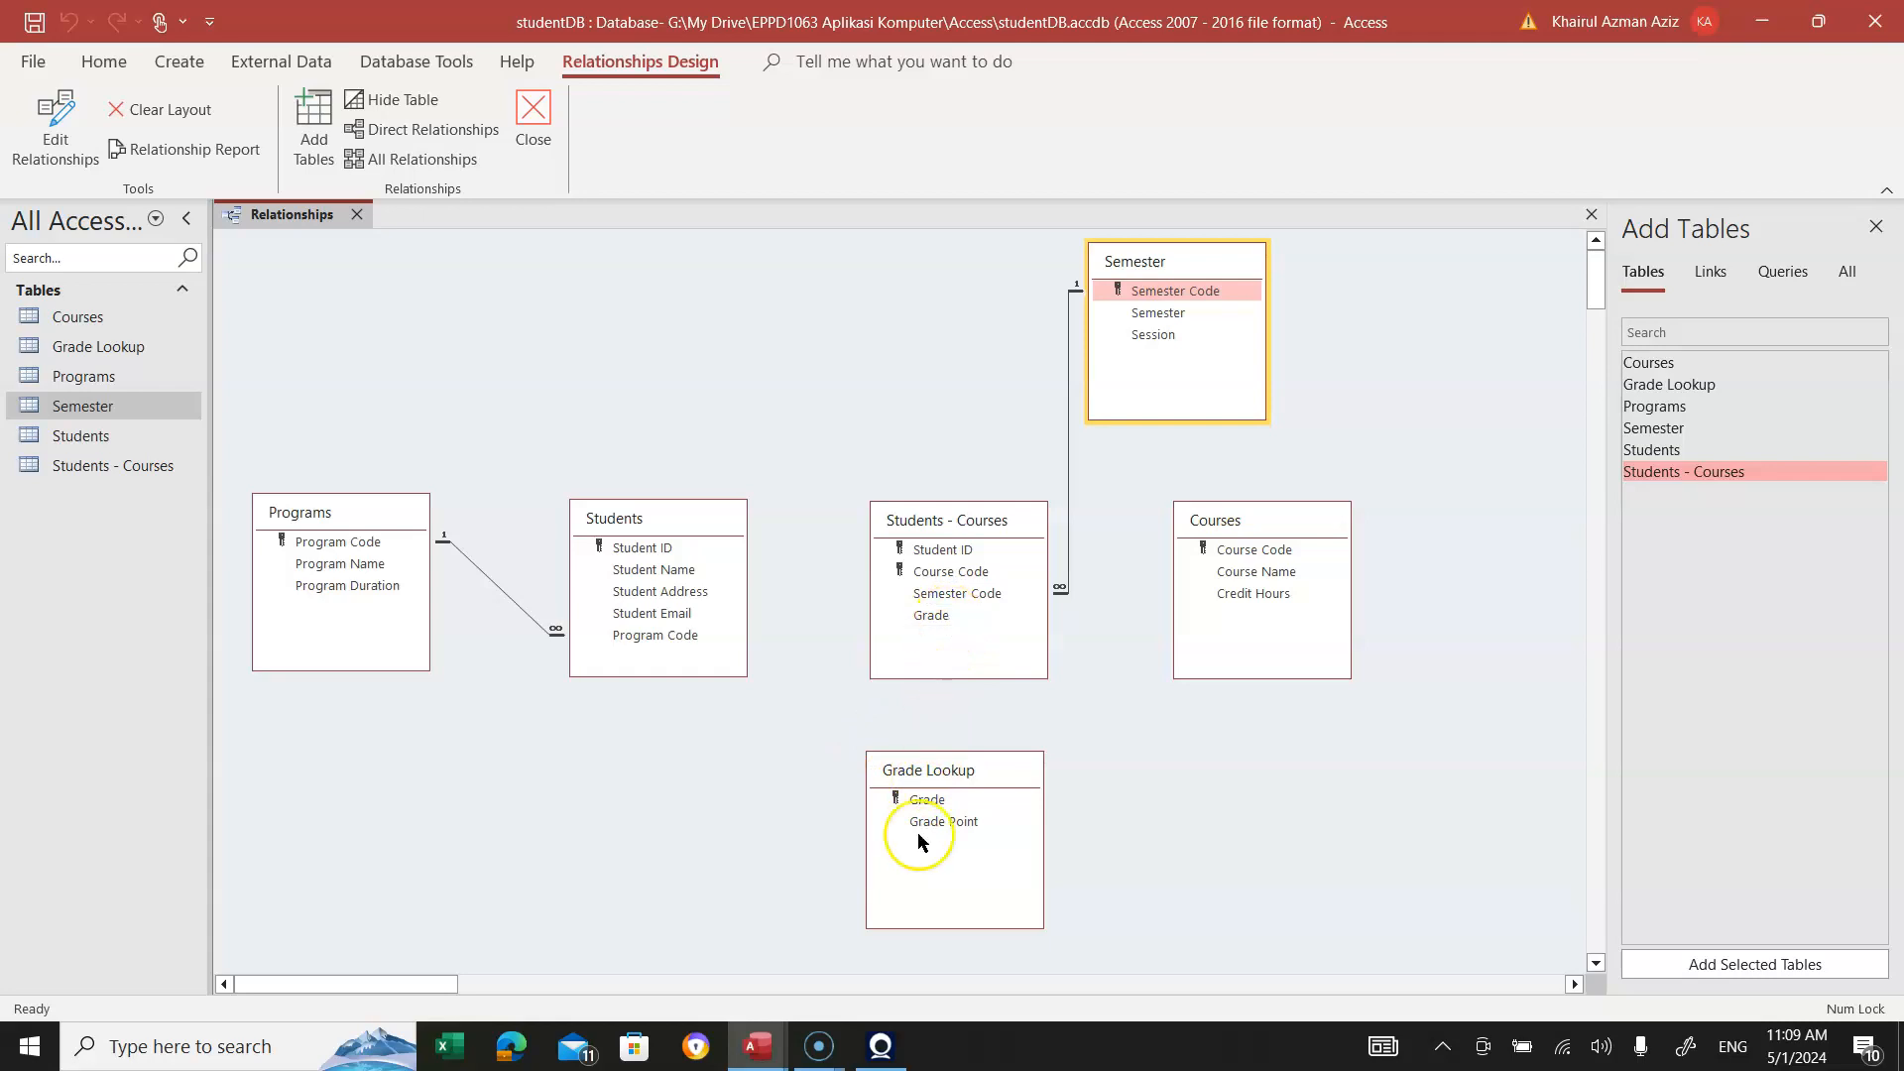
Relate Grade Lookup to Students - Courses on Grade with referential integrity enforced, and shift Grade Lookup sideways beneath the Semester table
left_click_drag(932, 800, 943, 620)
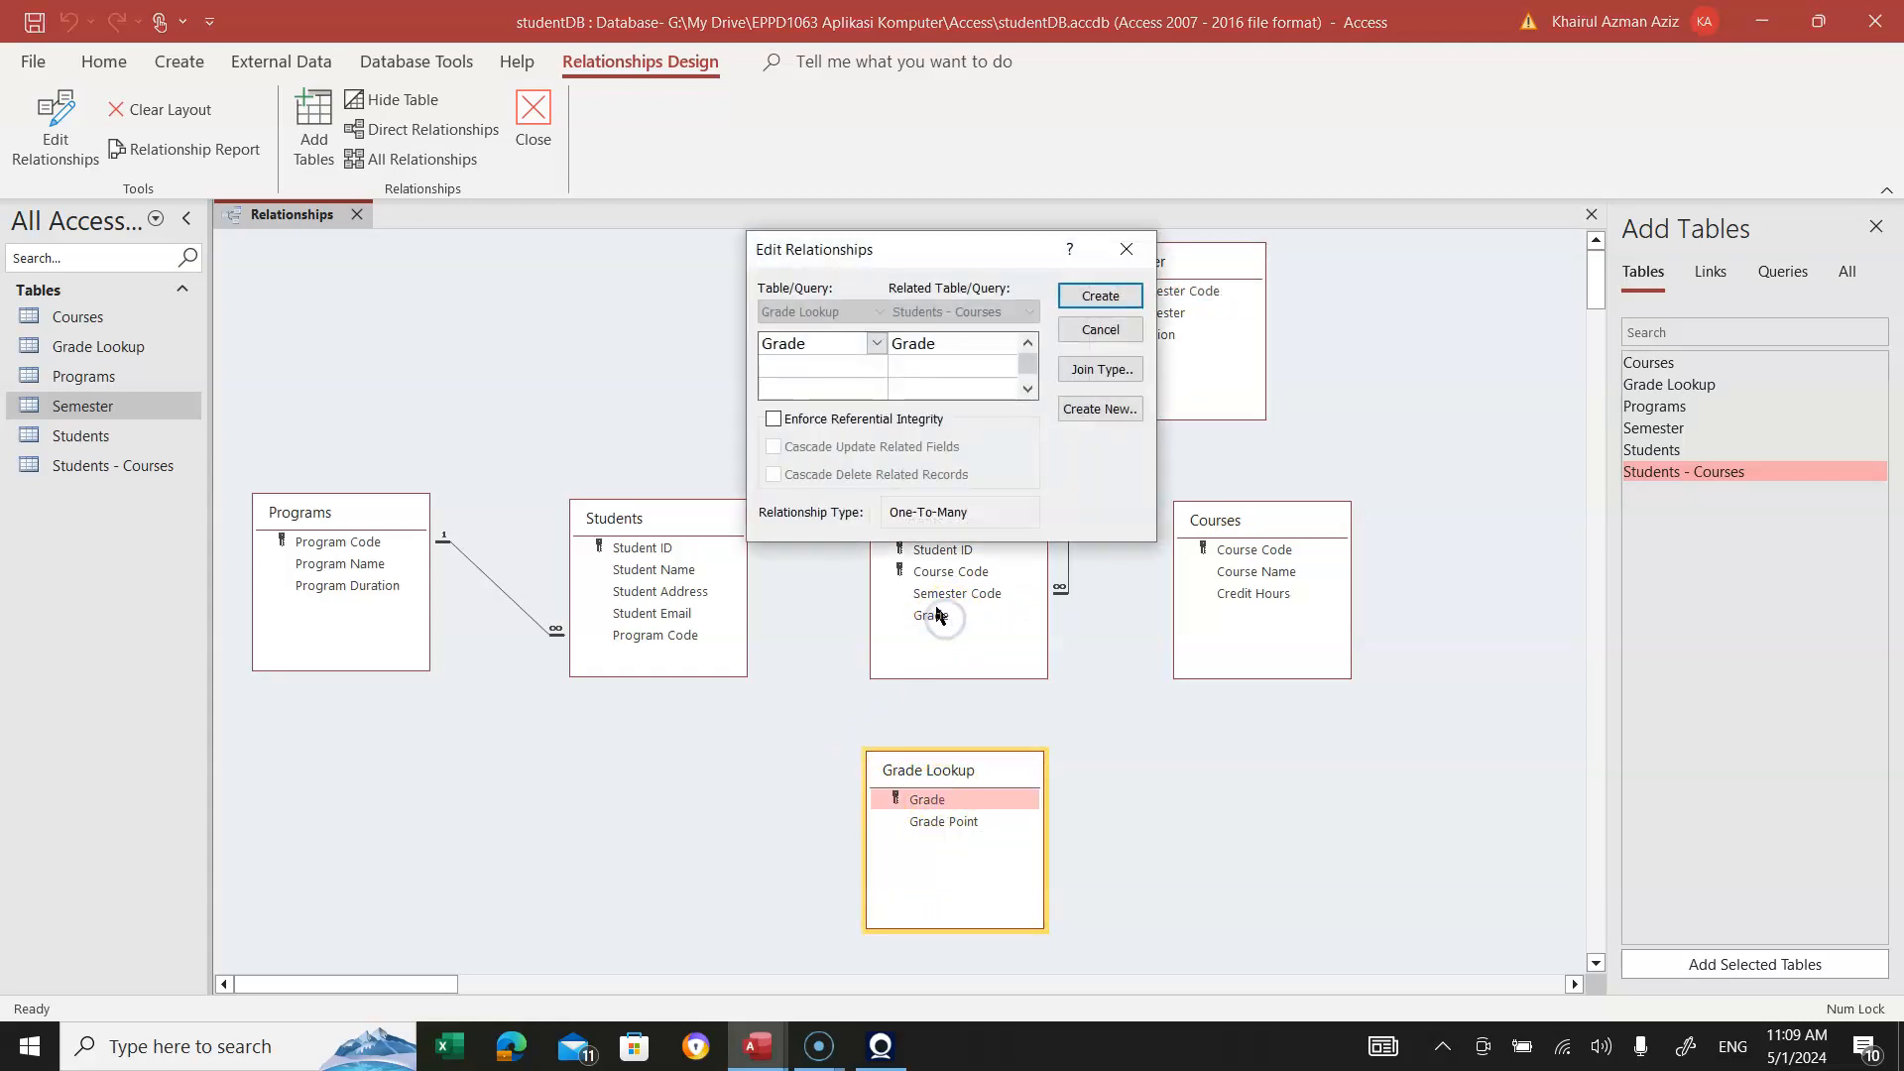
left_click(774, 418)
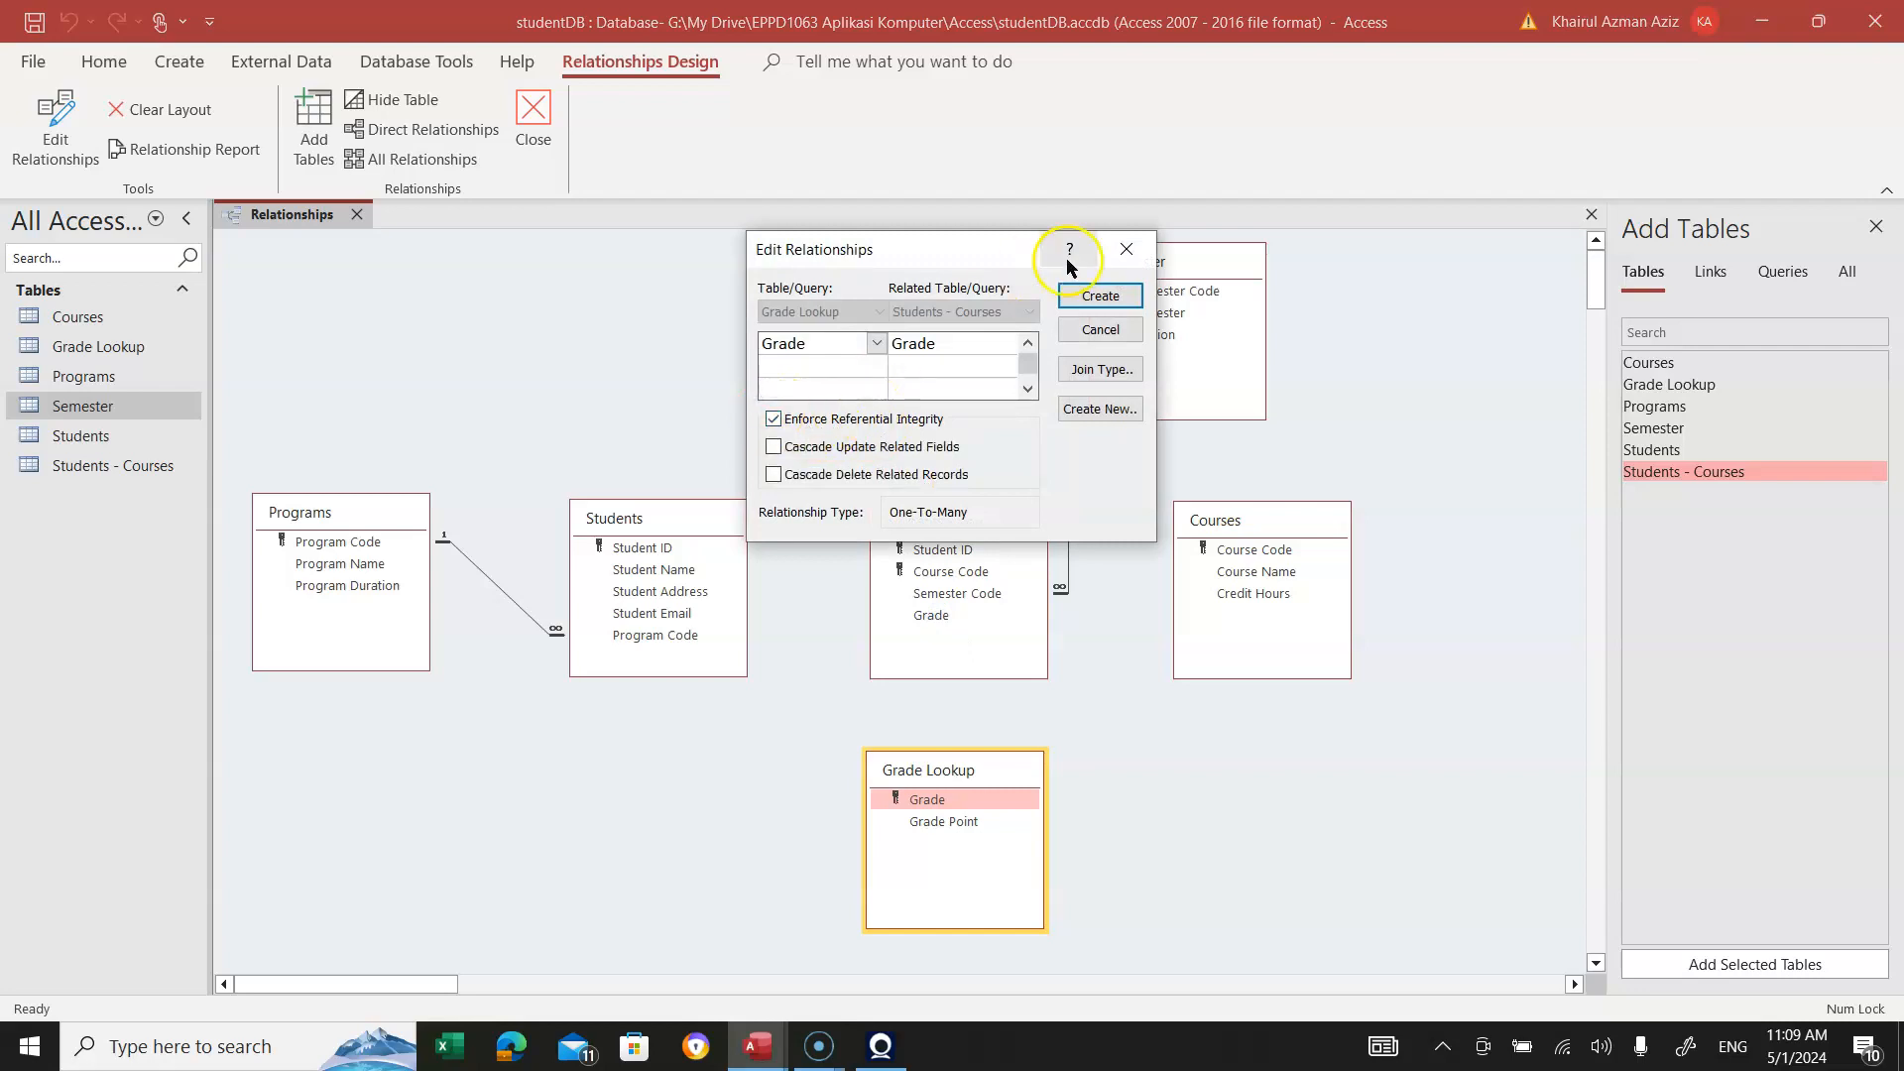
left_click(1091, 293)
left_click_drag(958, 774, 1178, 793)
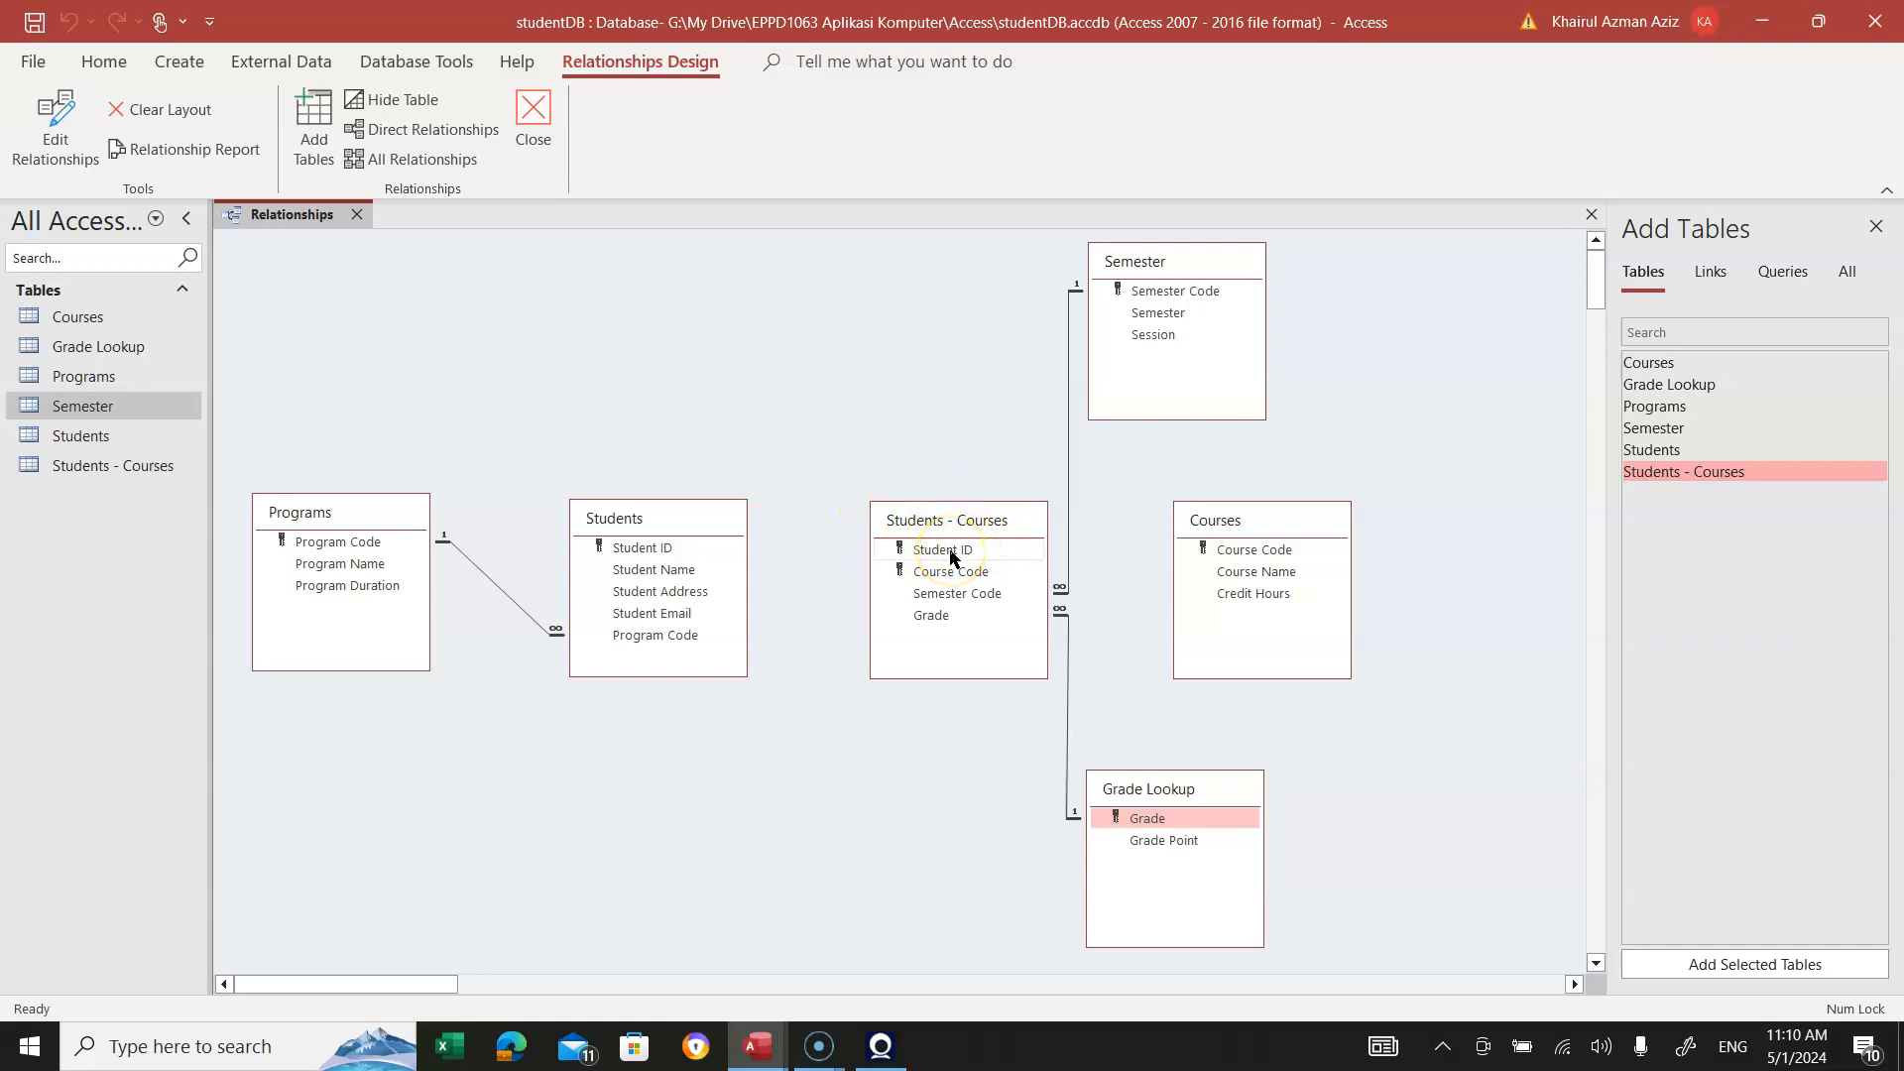
Relate Students to Students - Courses on Student ID with referential integrity enforced
mouse_move(950, 557)
left_mouse_down()
mouse_move(629, 552)
mouse_move(944, 555)
left_mouse_up()
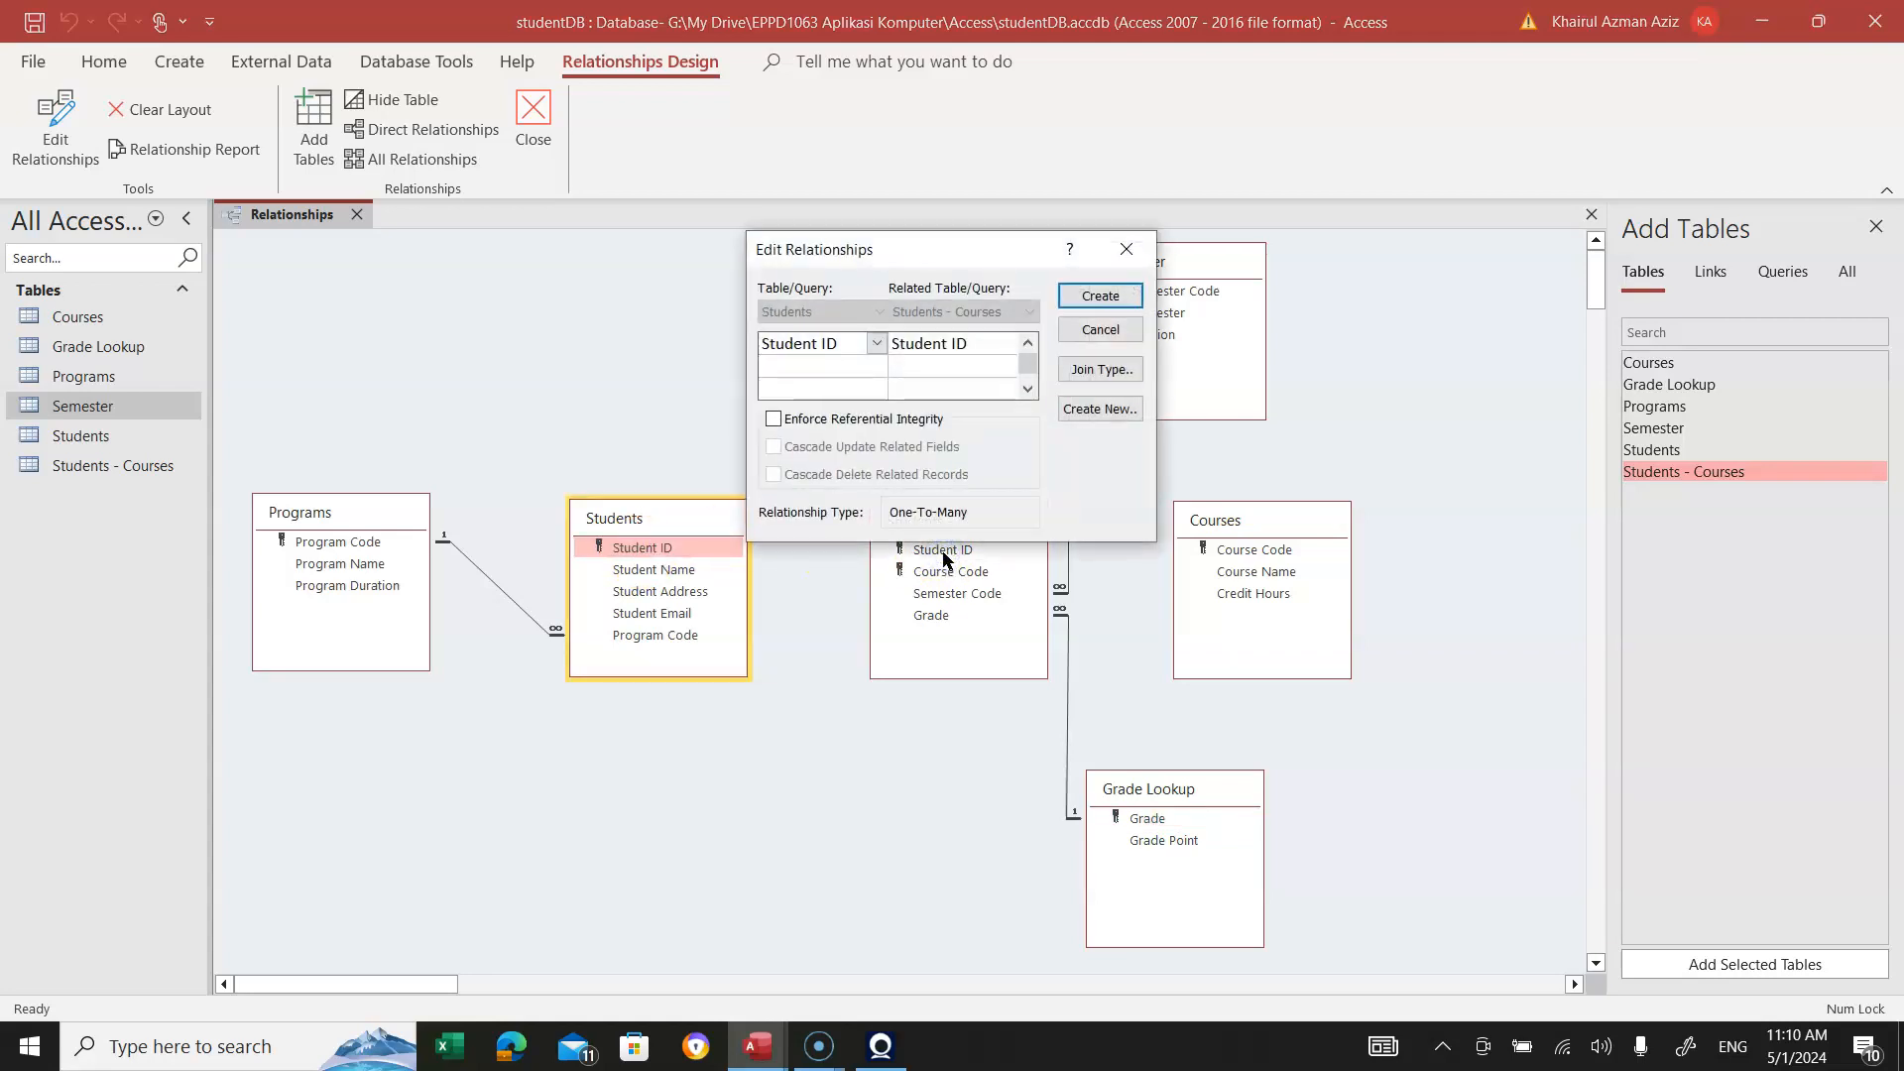
left_click(774, 419)
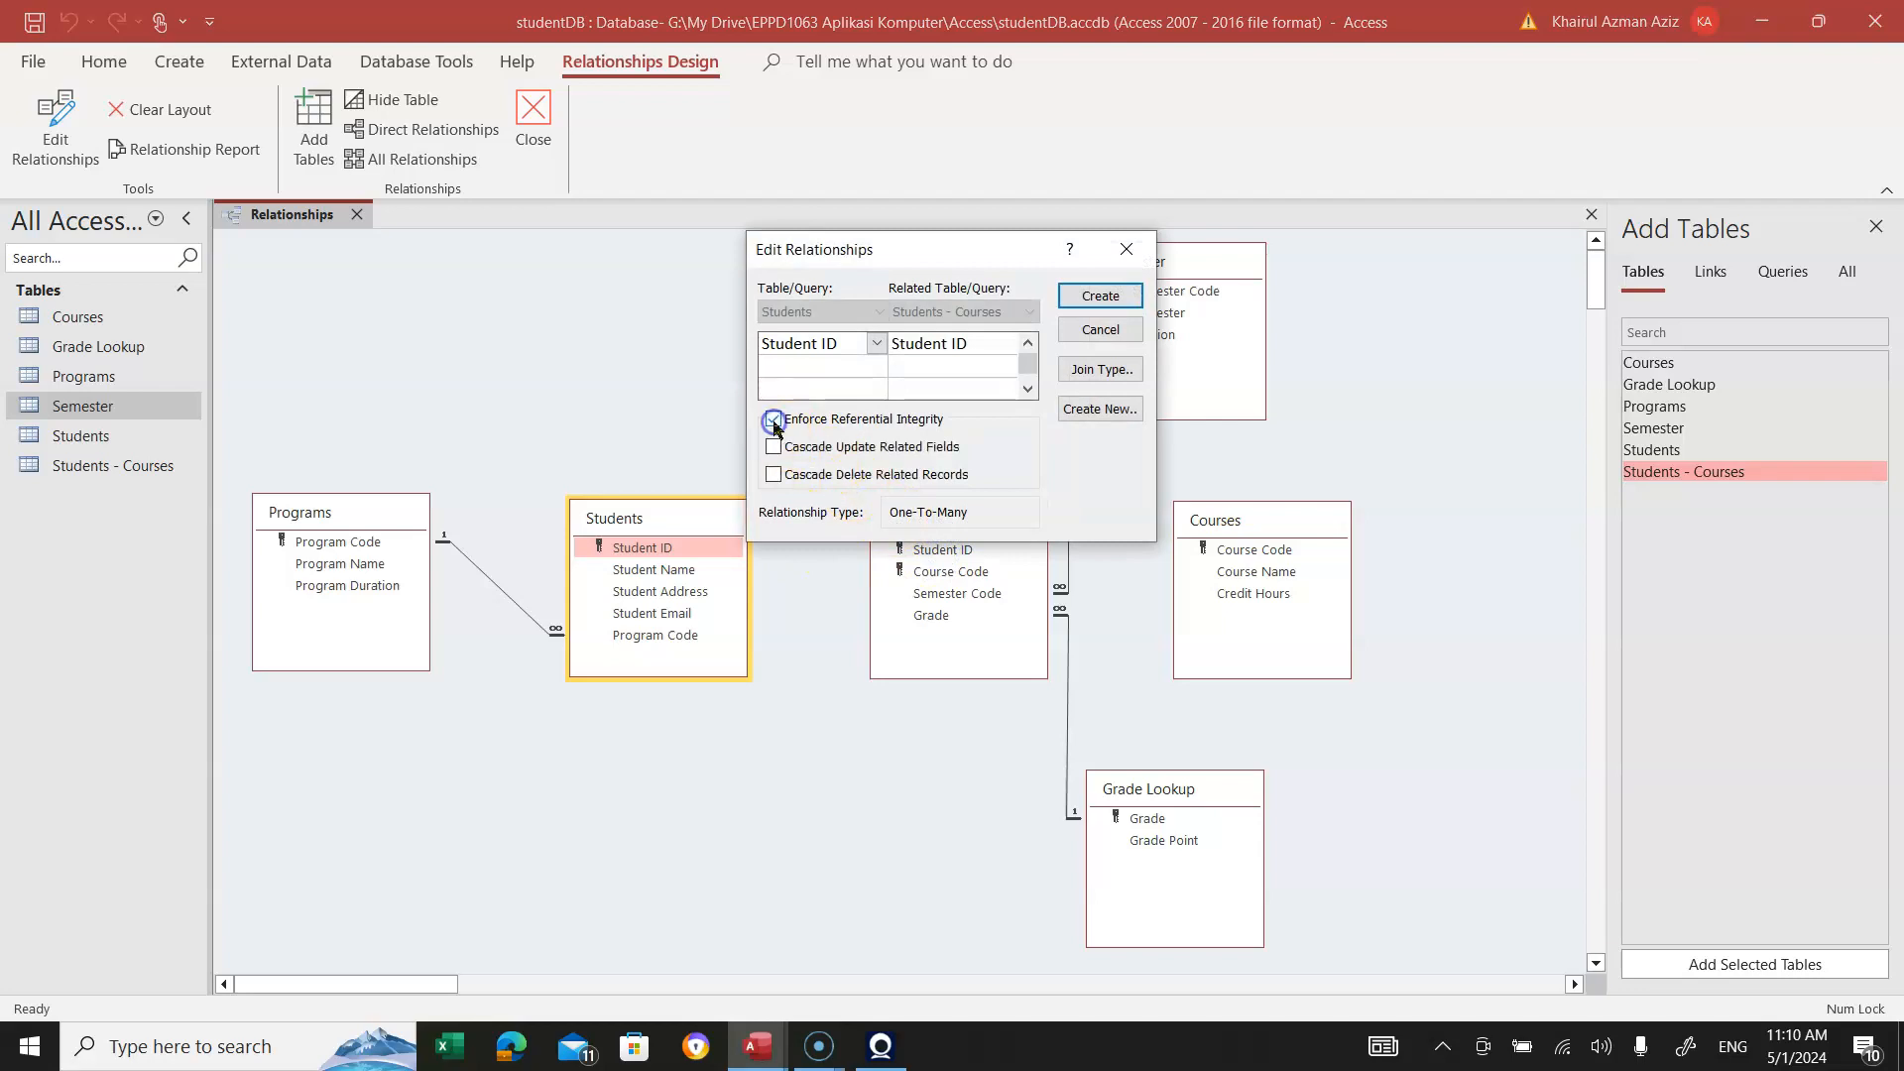
left_click(1096, 295)
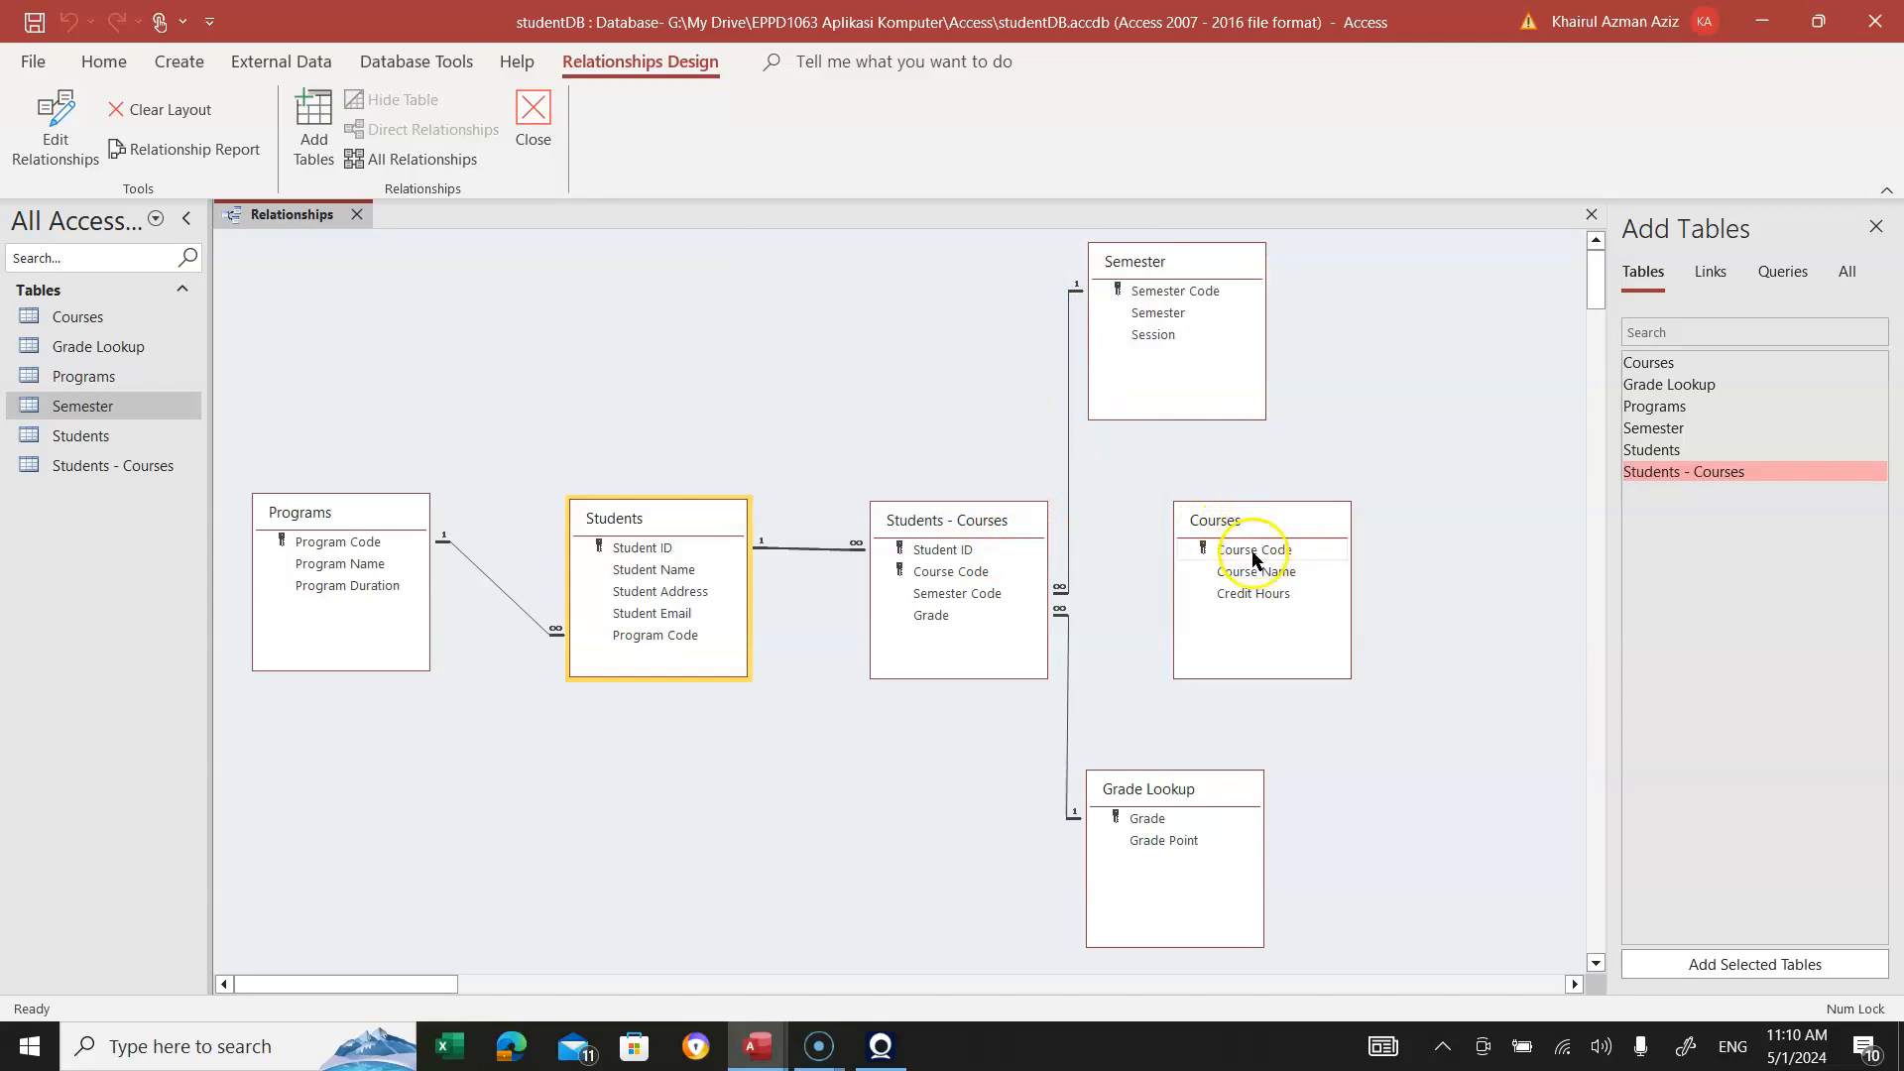
Relate Courses to Students - Courses on Course Code with referential integrity enforced
left_click_drag(1254, 552, 949, 575)
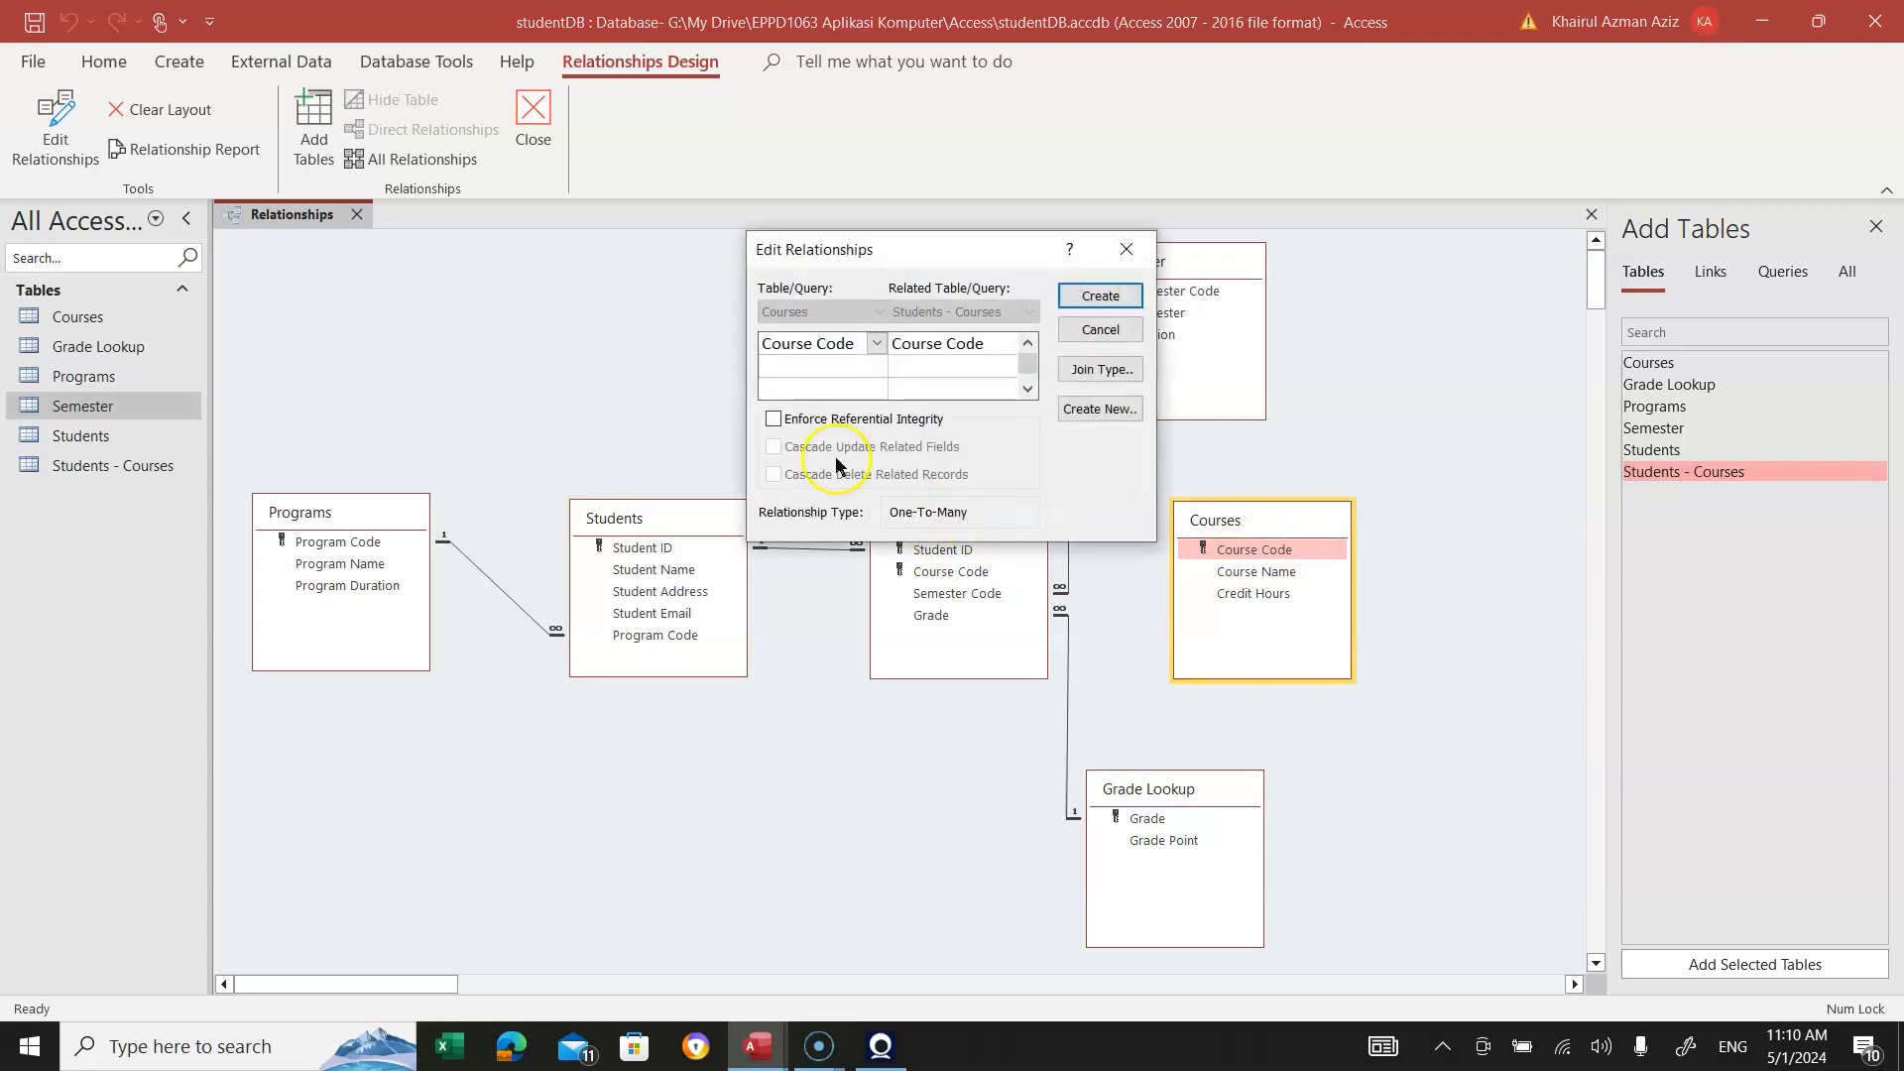
left_click(773, 419)
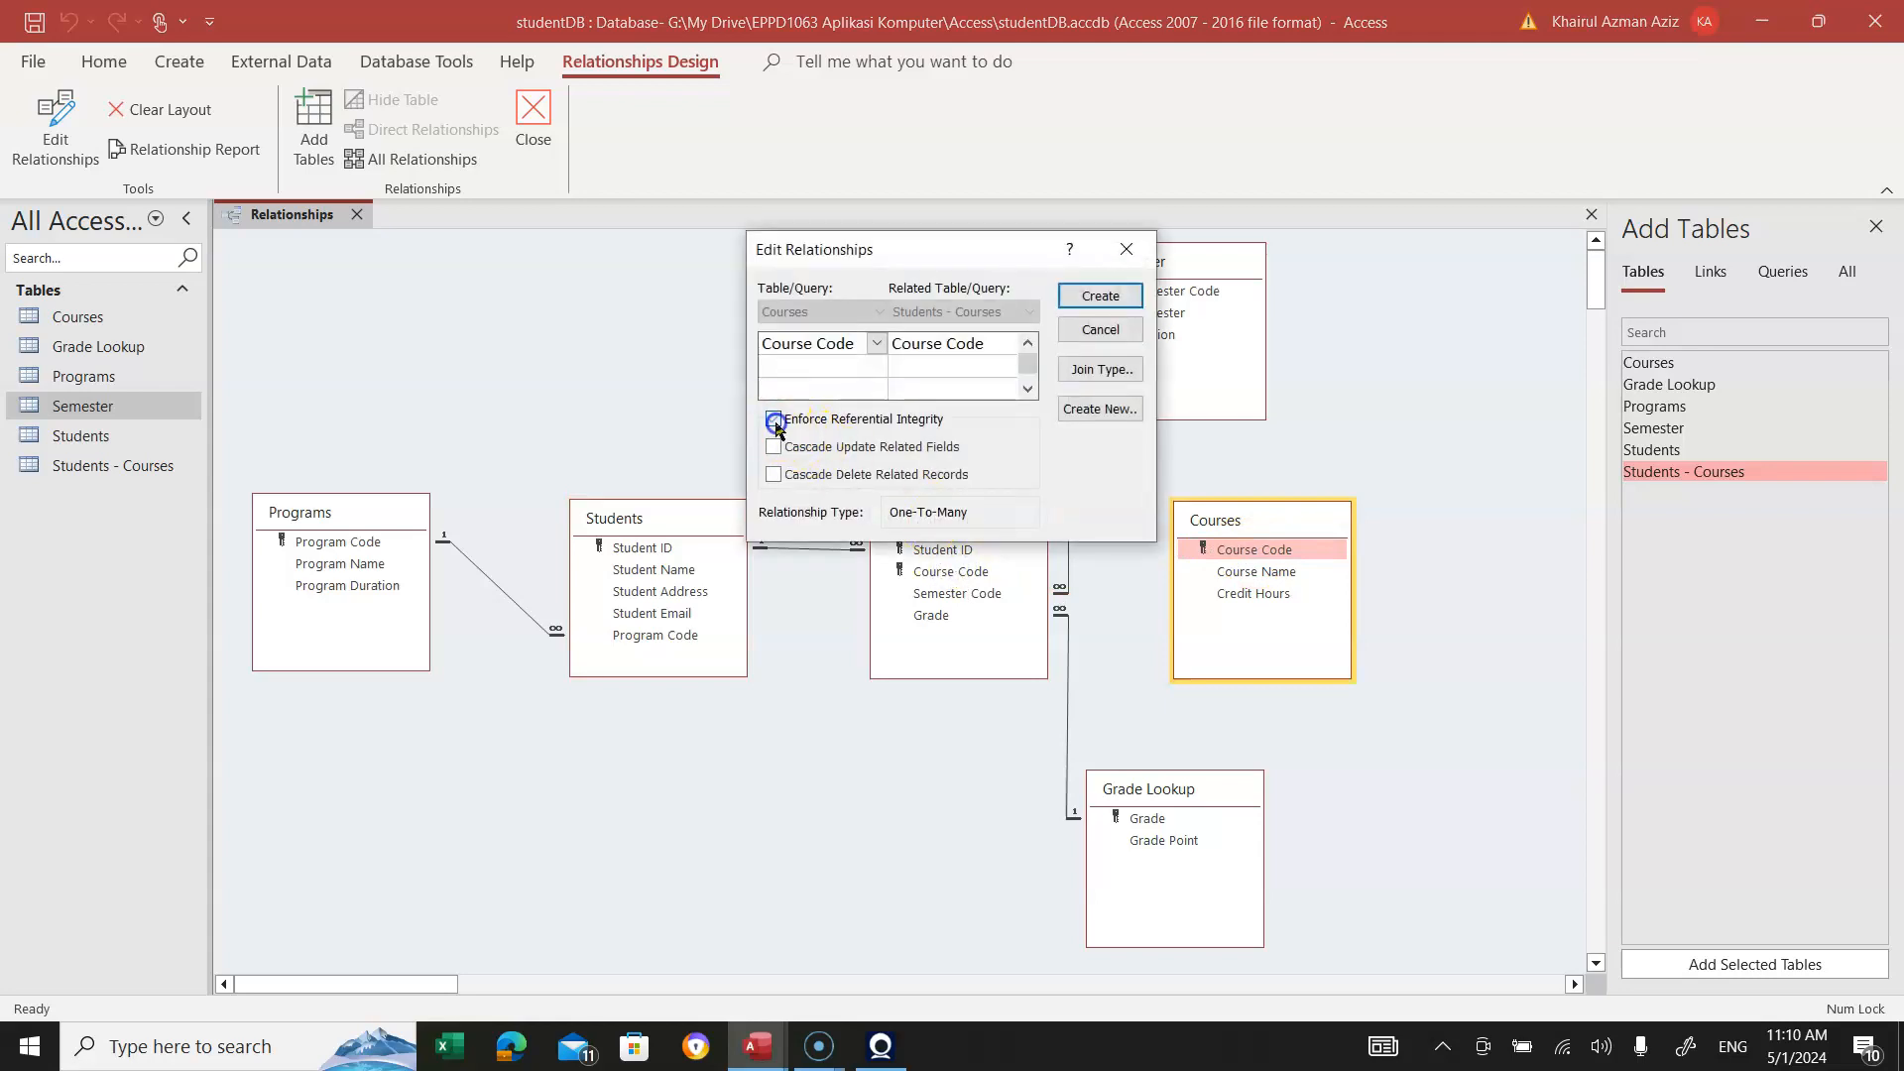
left_click(1099, 296)
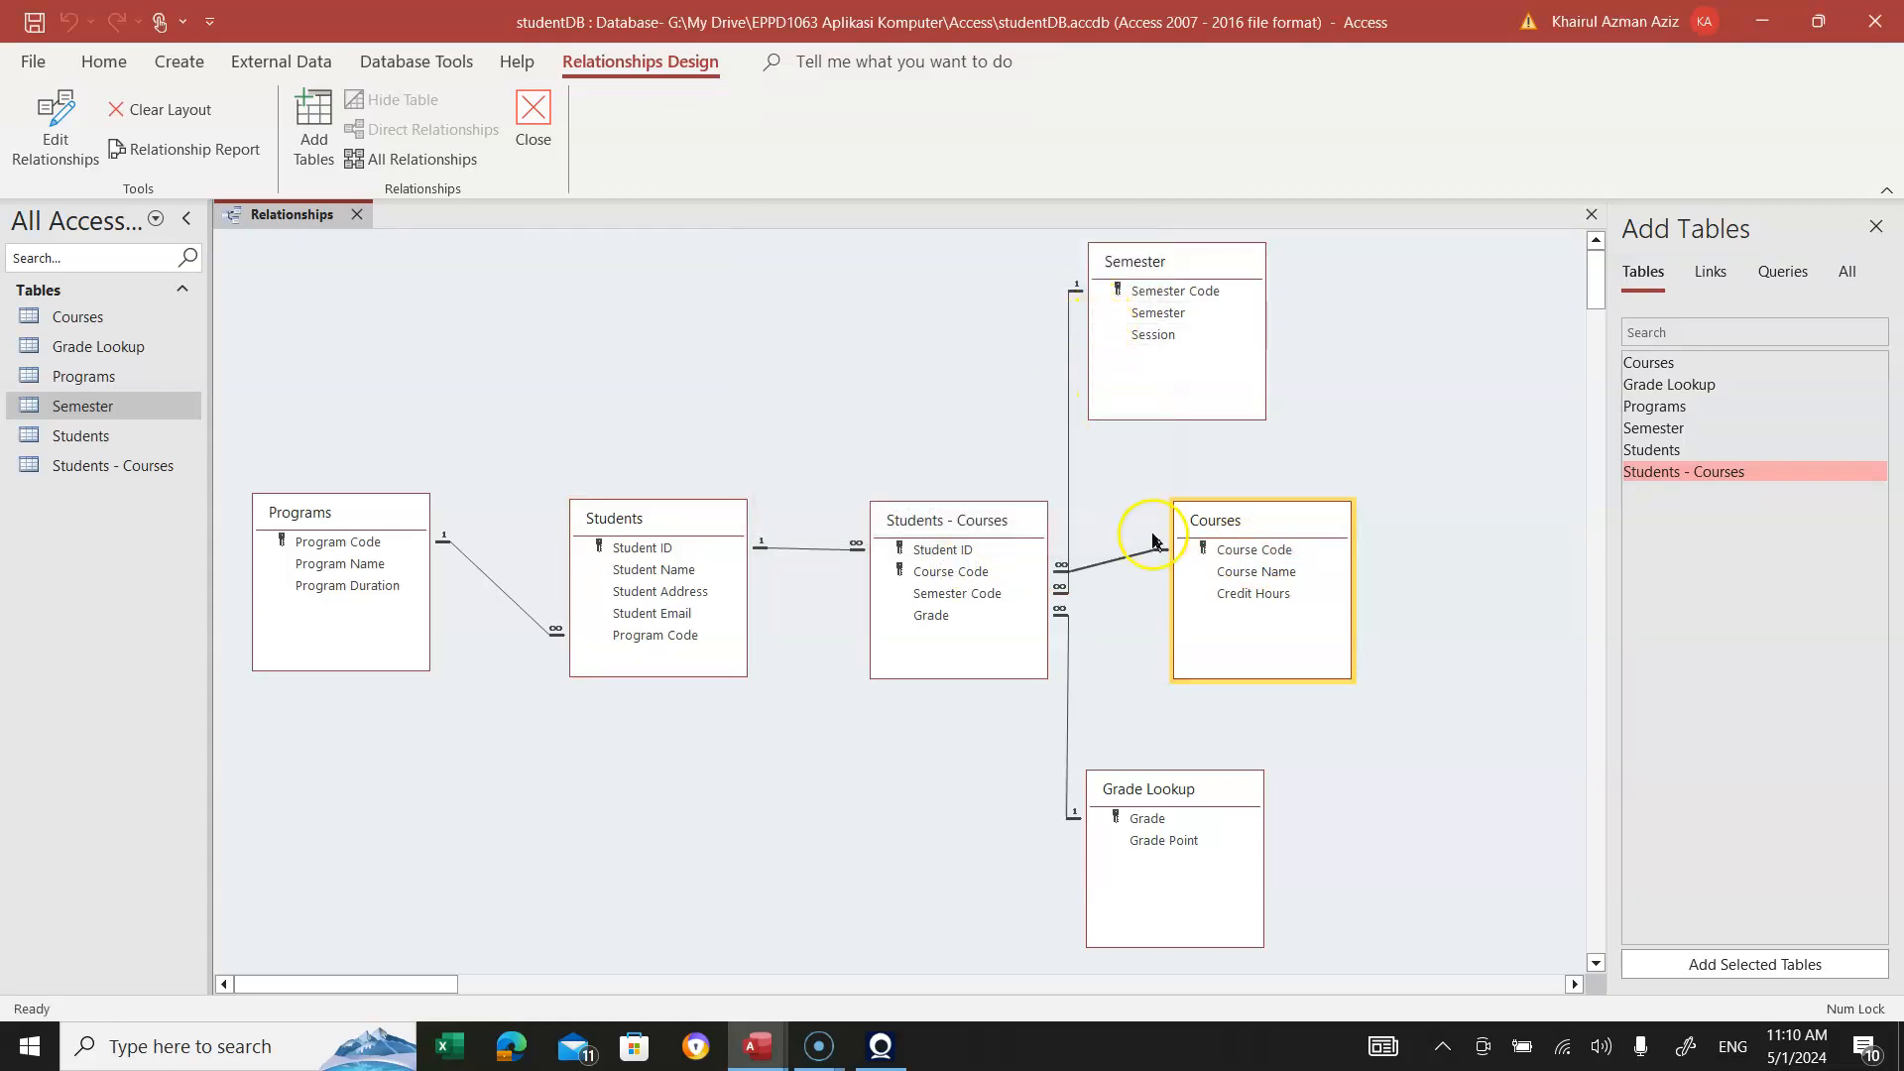
Place Grade Lookup below the gap between Students and Students - Courses, and Semester below the gap between Students - Courses and Courses
left_click(1165, 801)
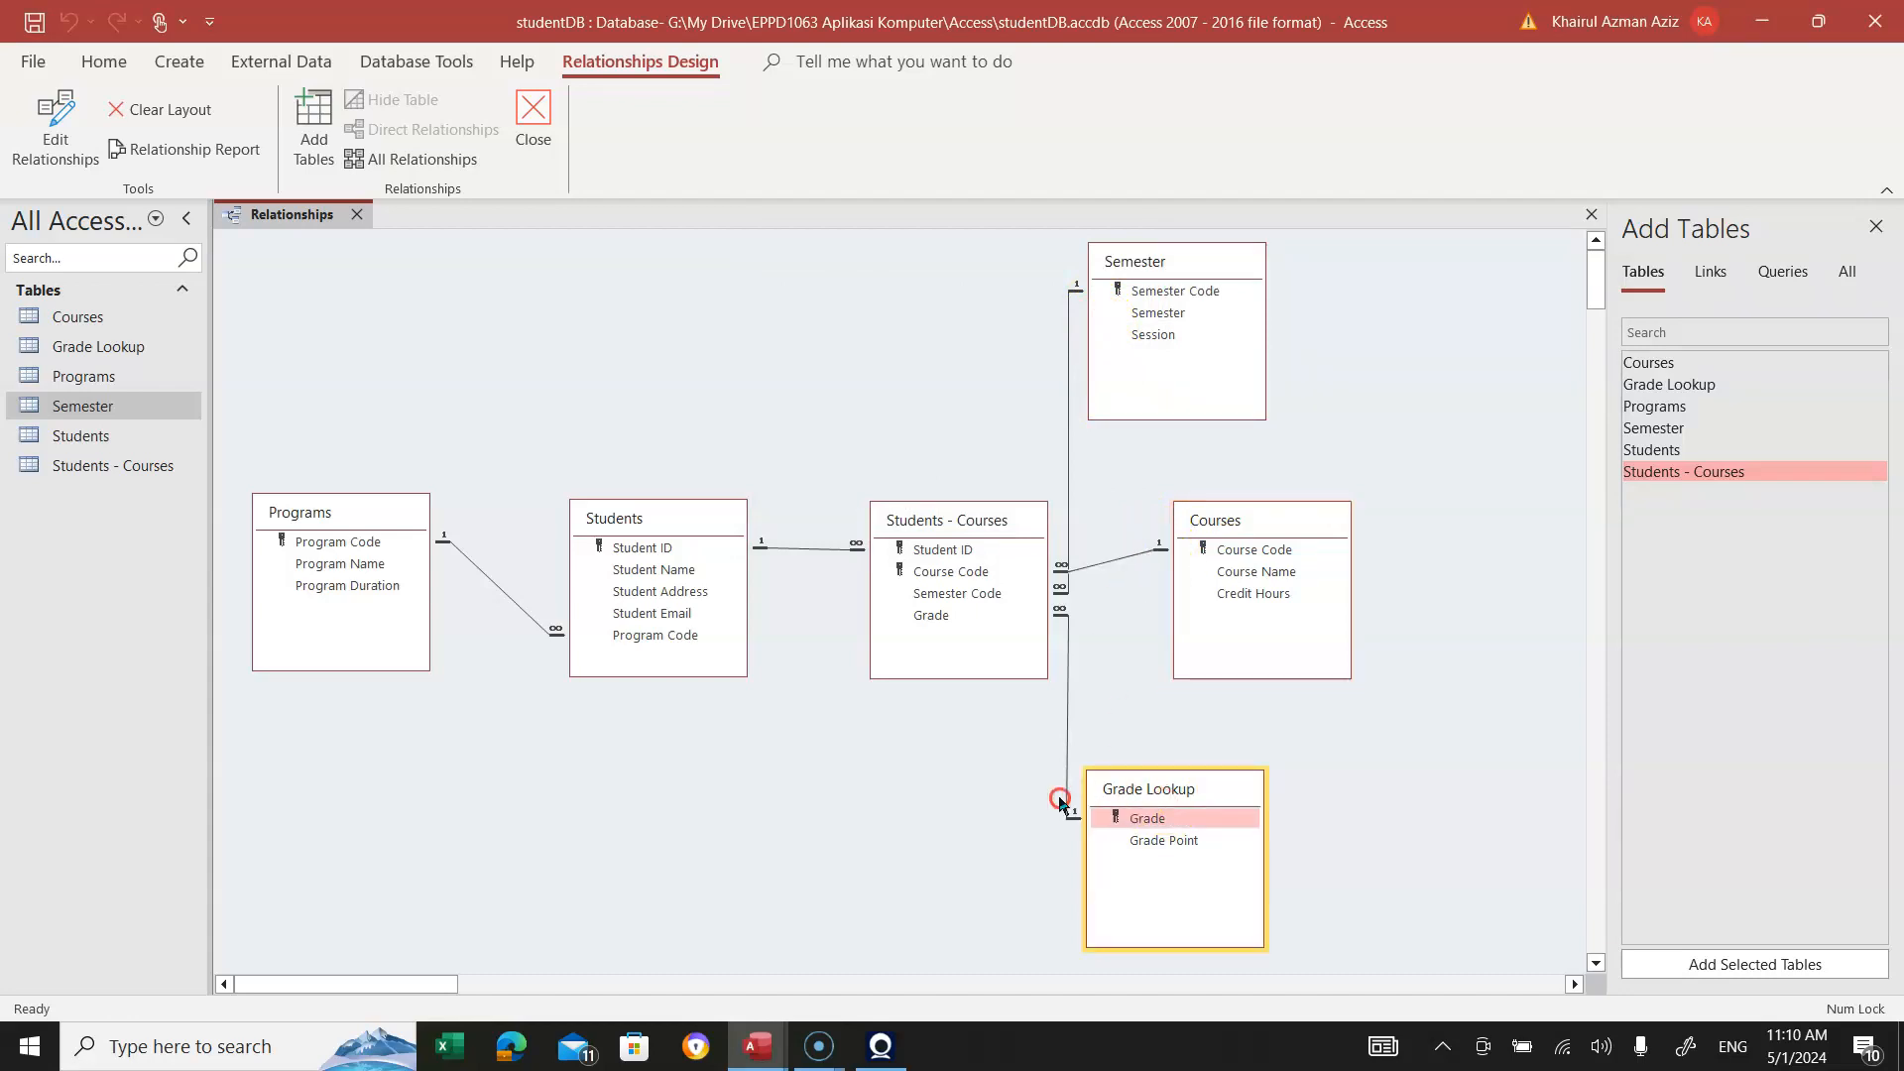
right_click(1150, 780)
left_click(1151, 782)
left_click_drag(1151, 783, 721, 776)
left_click_drag(1196, 260, 1198, 784)
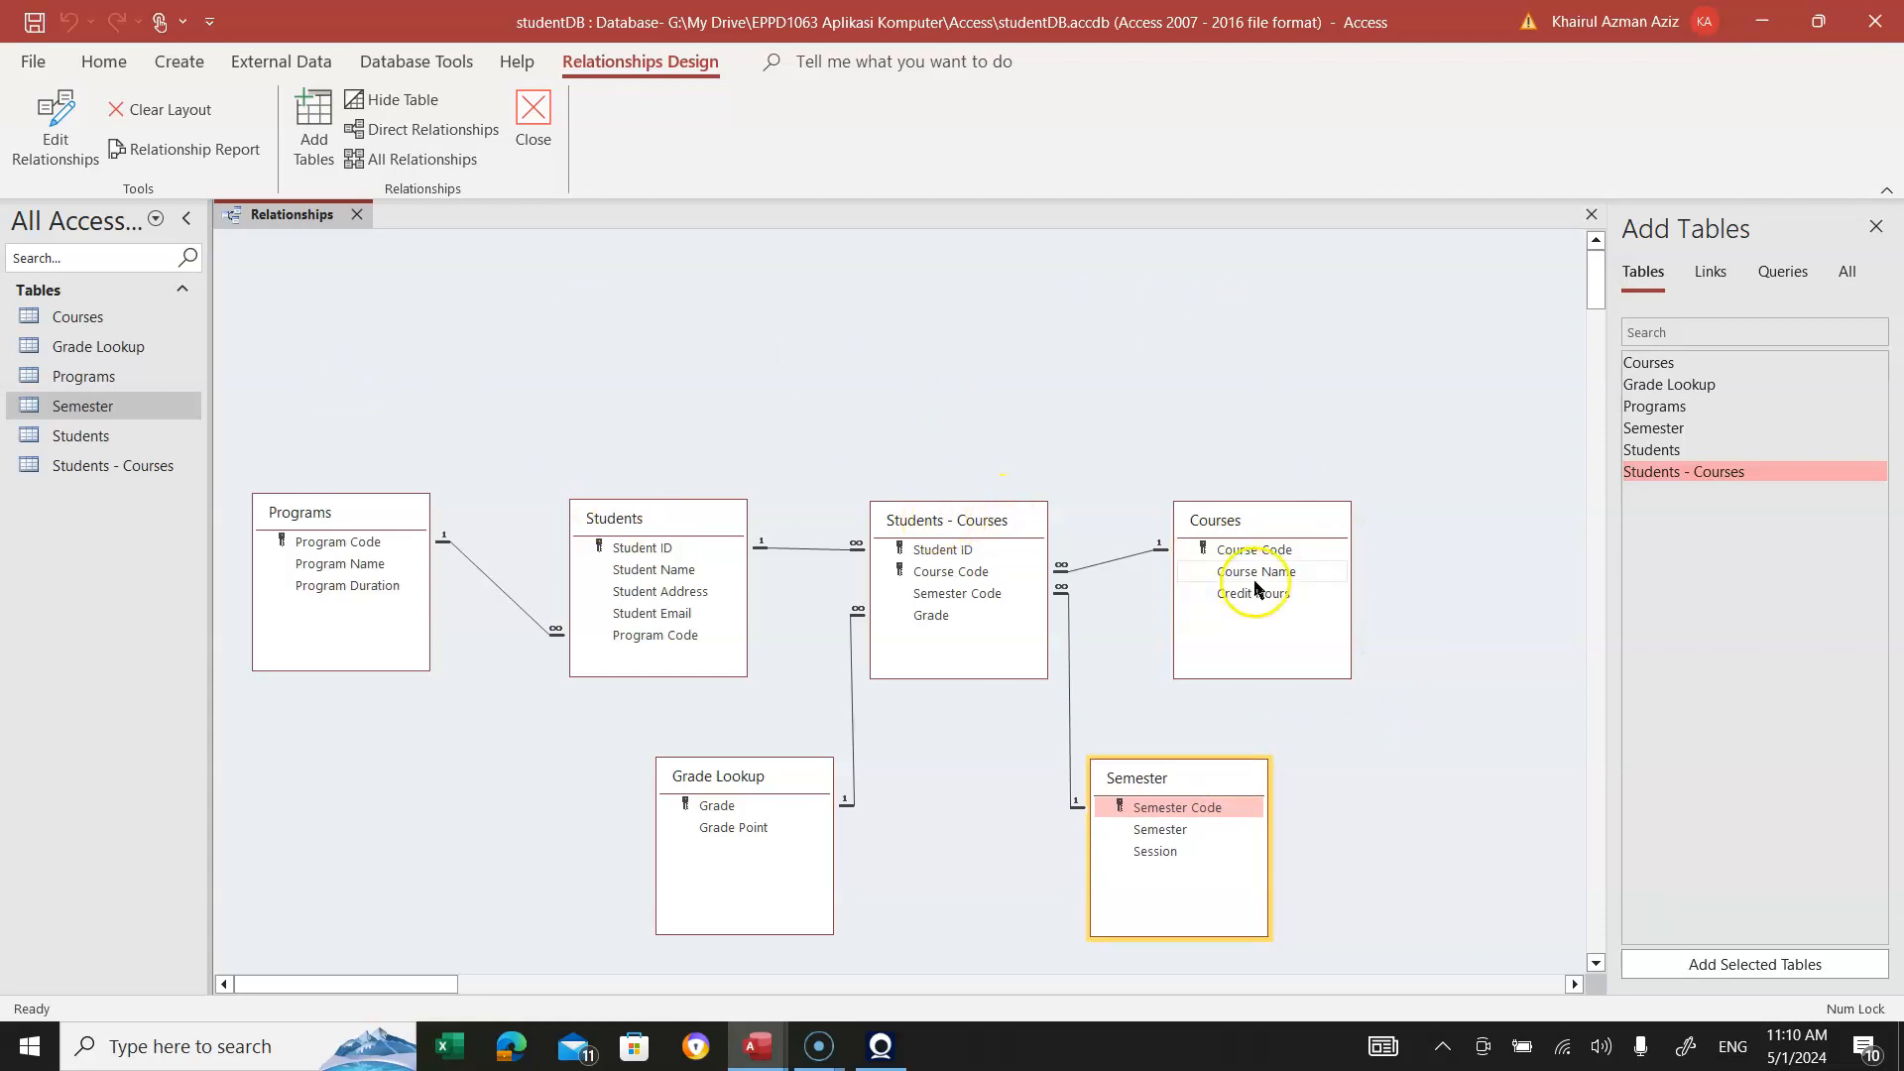
Nudge the Courses table slightly down and save the relationships layout
left_click(1277, 524)
left_click_drag(1276, 527, 1277, 532)
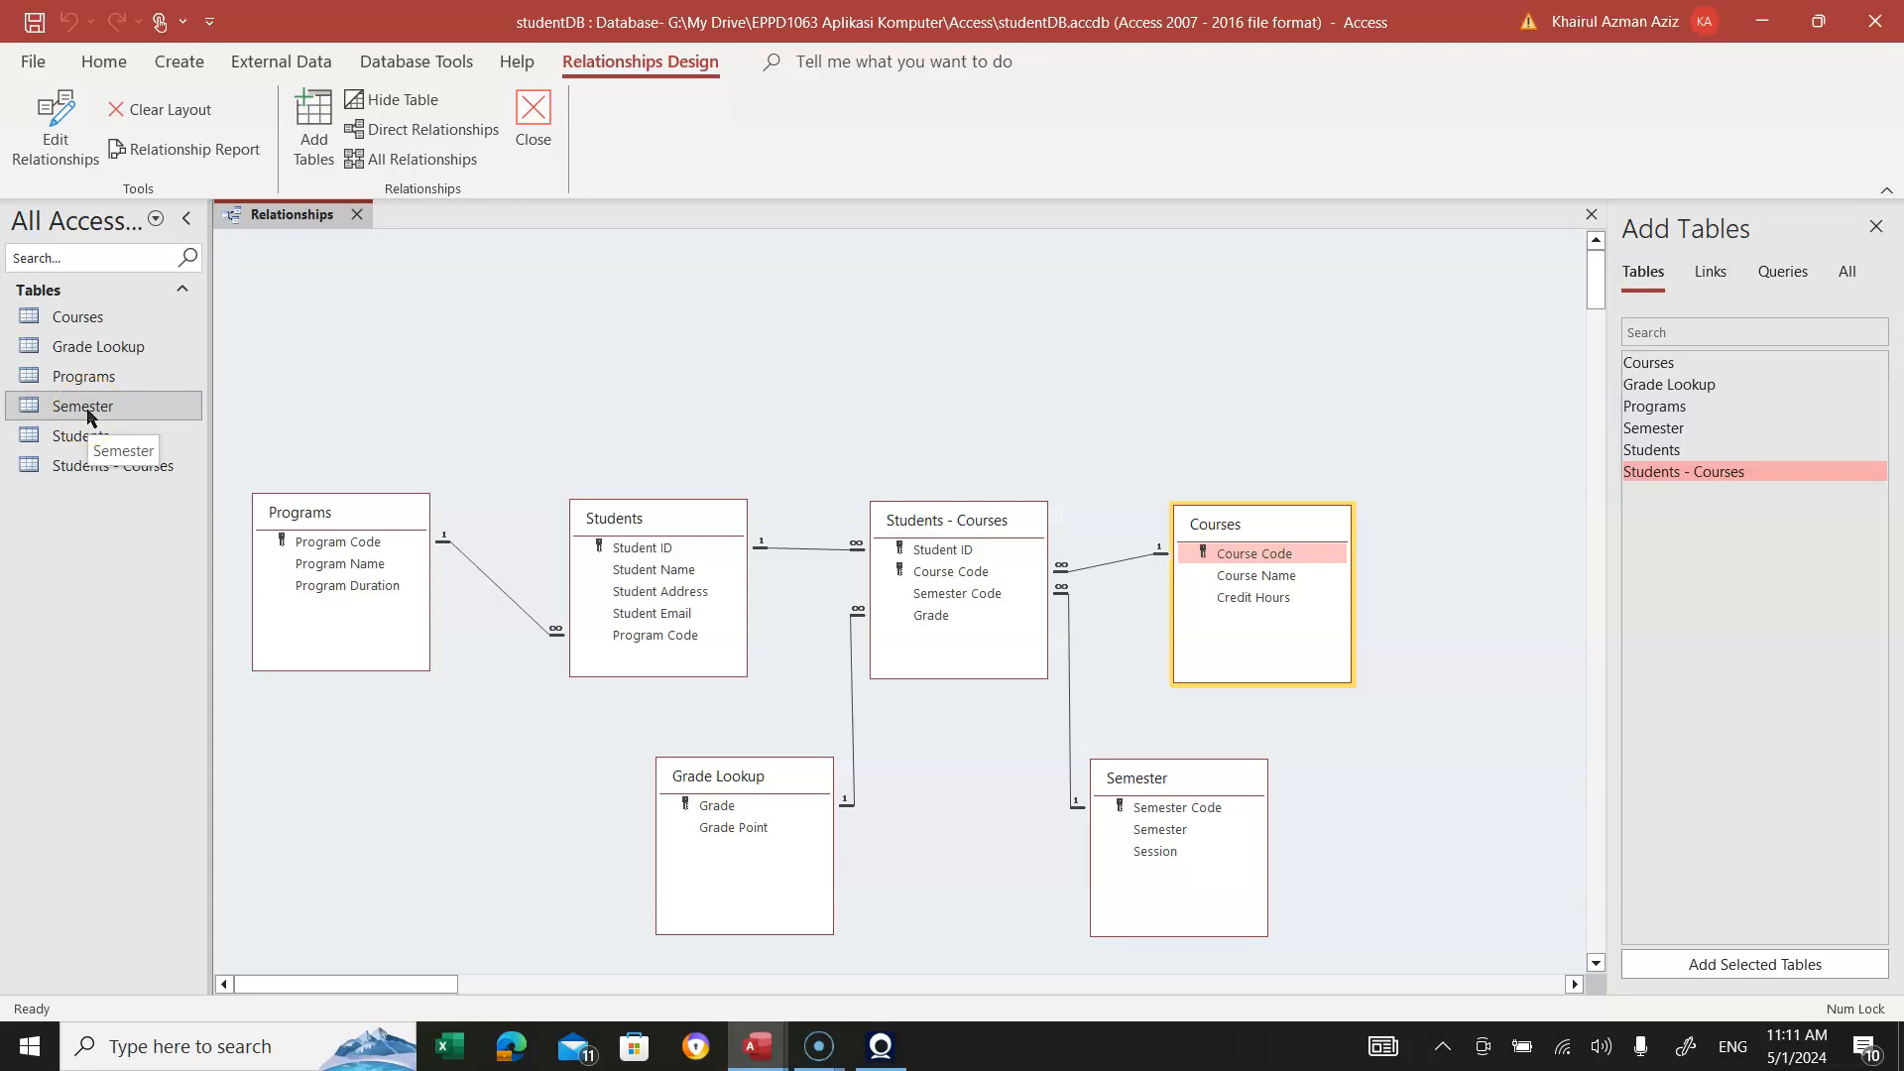
left_click(509, 598)
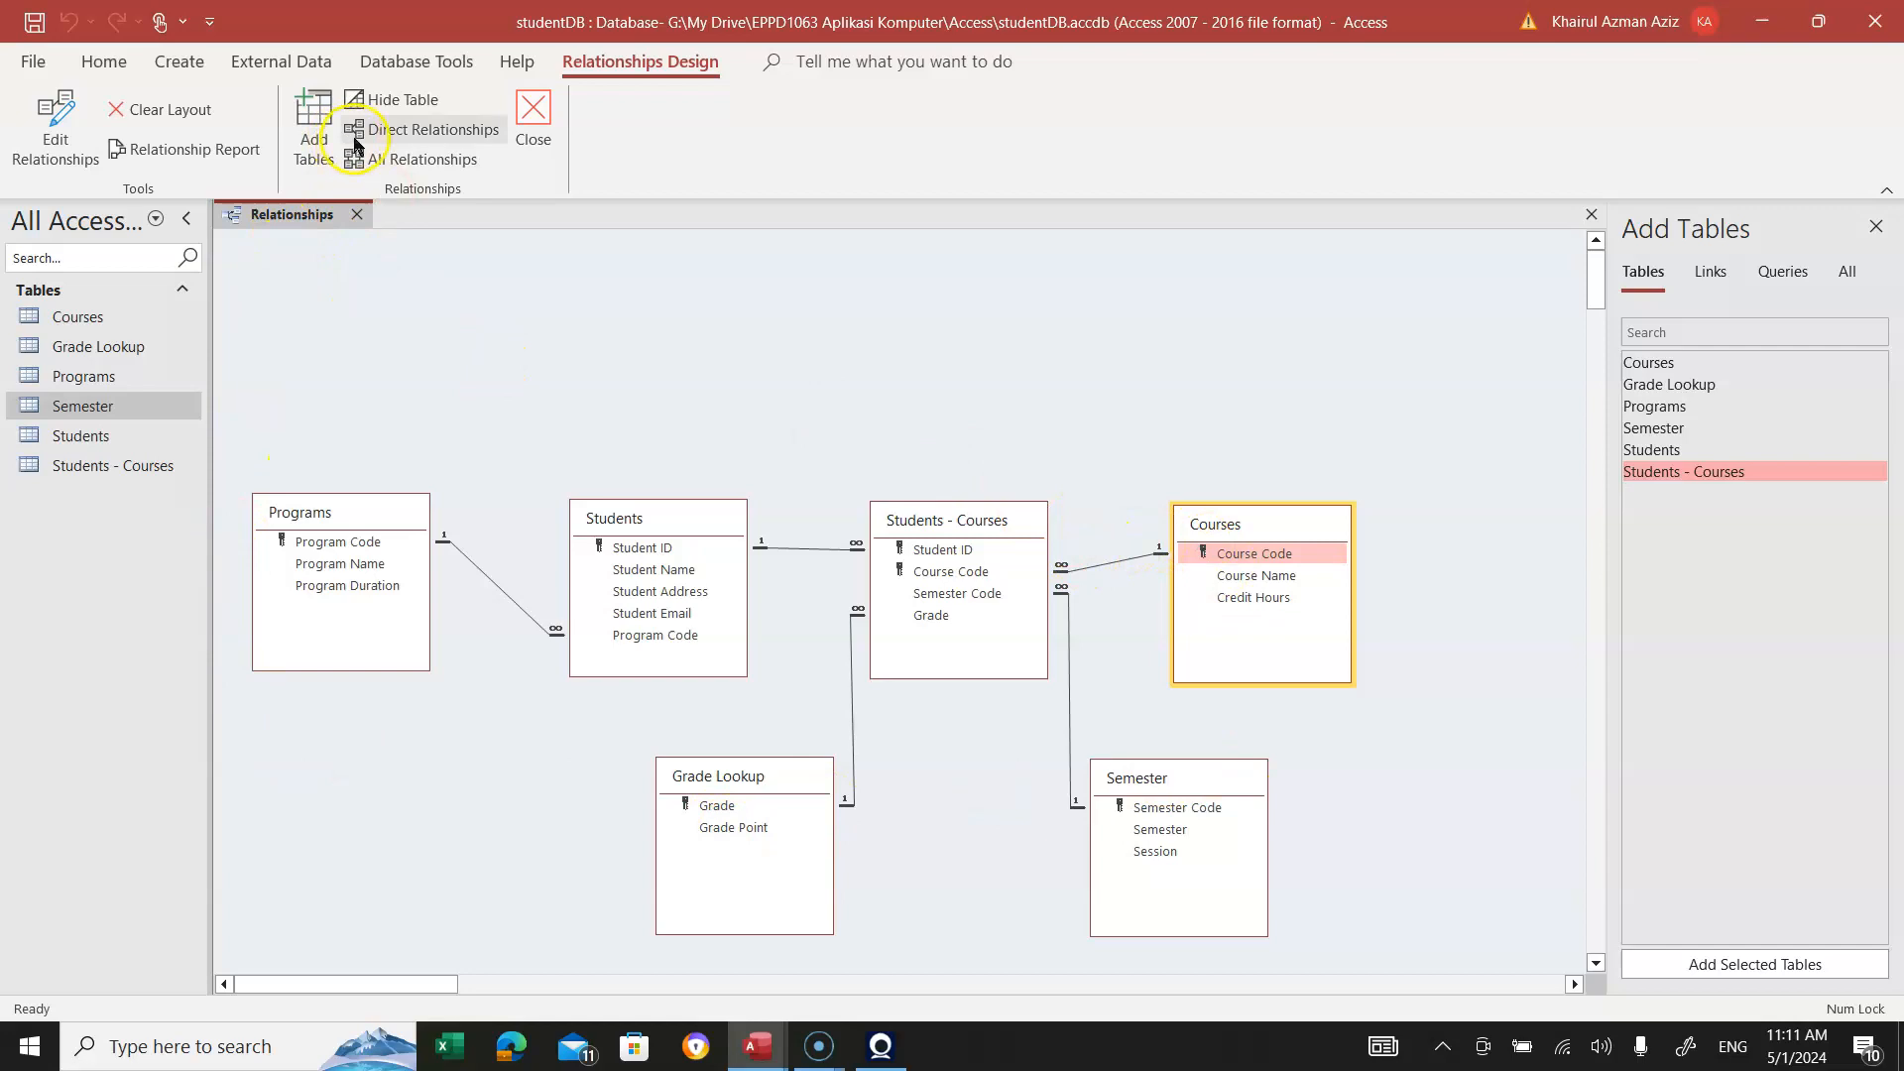
left_click(39, 30)
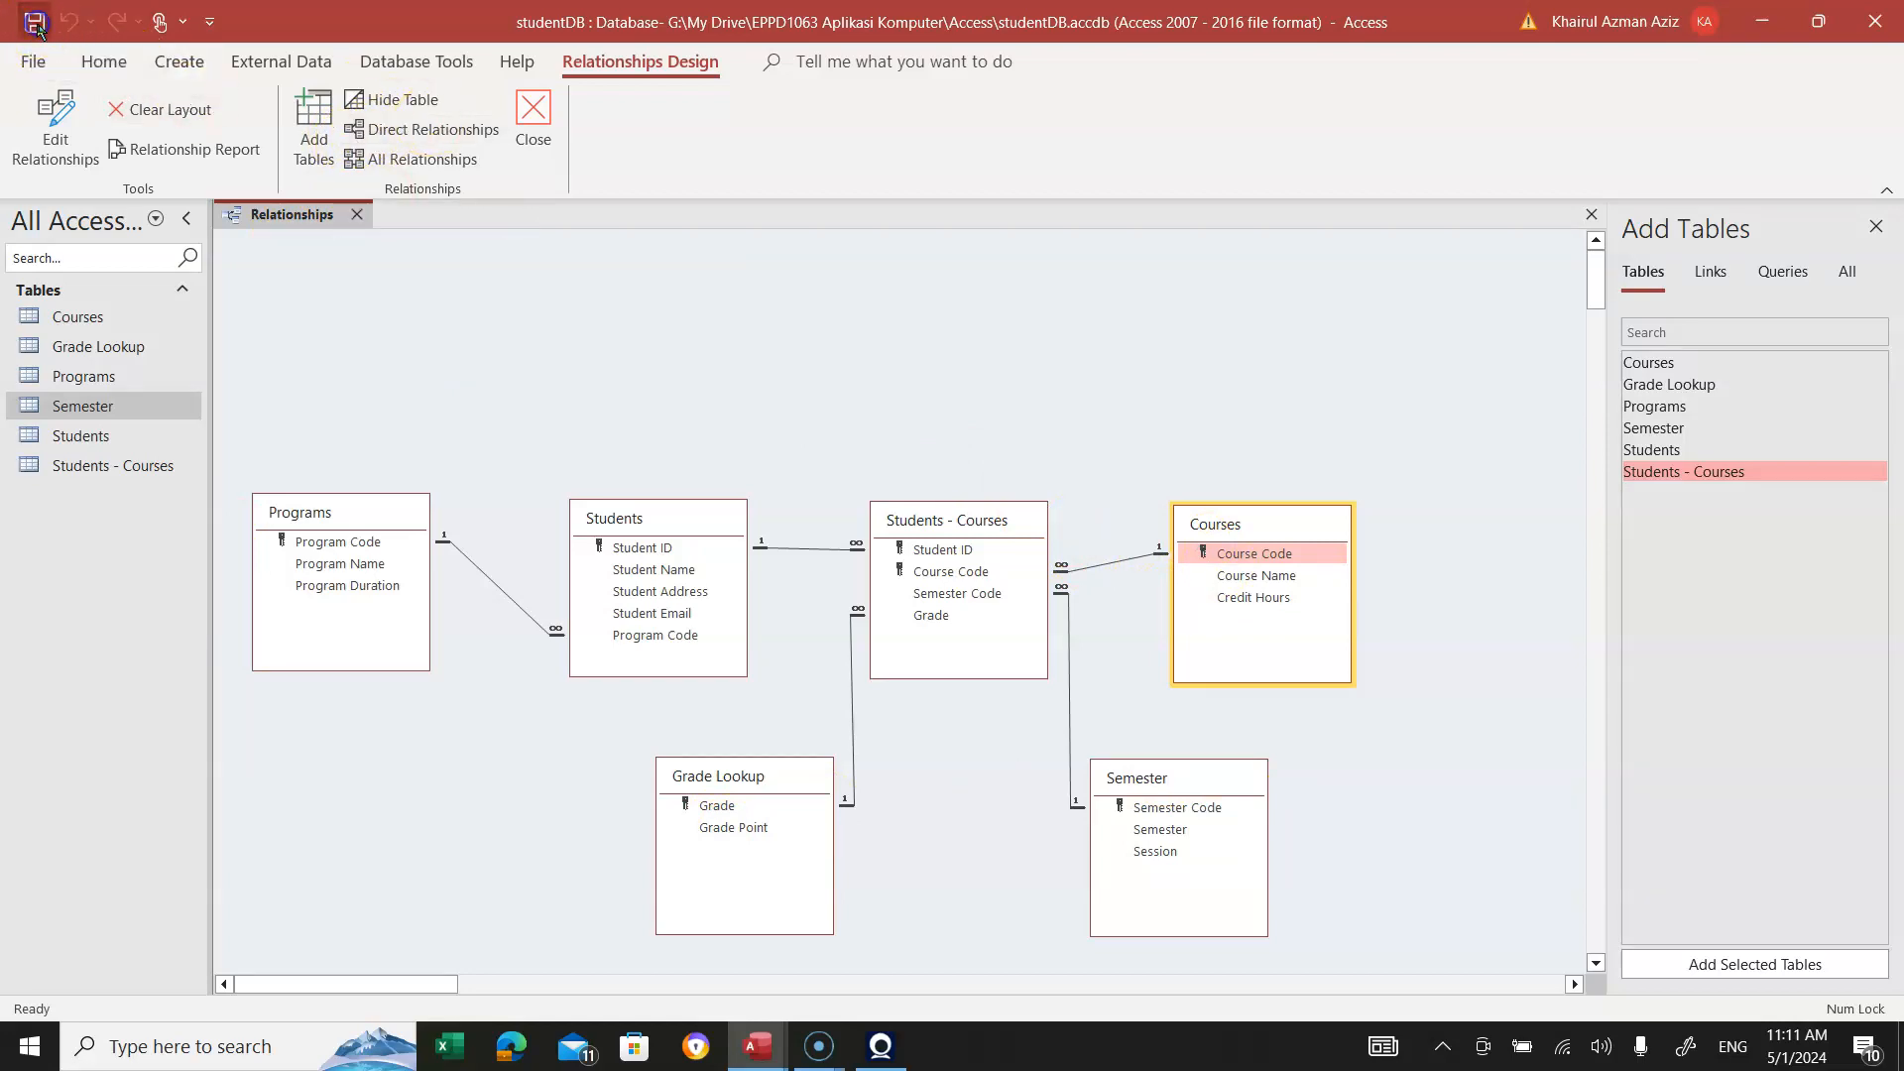